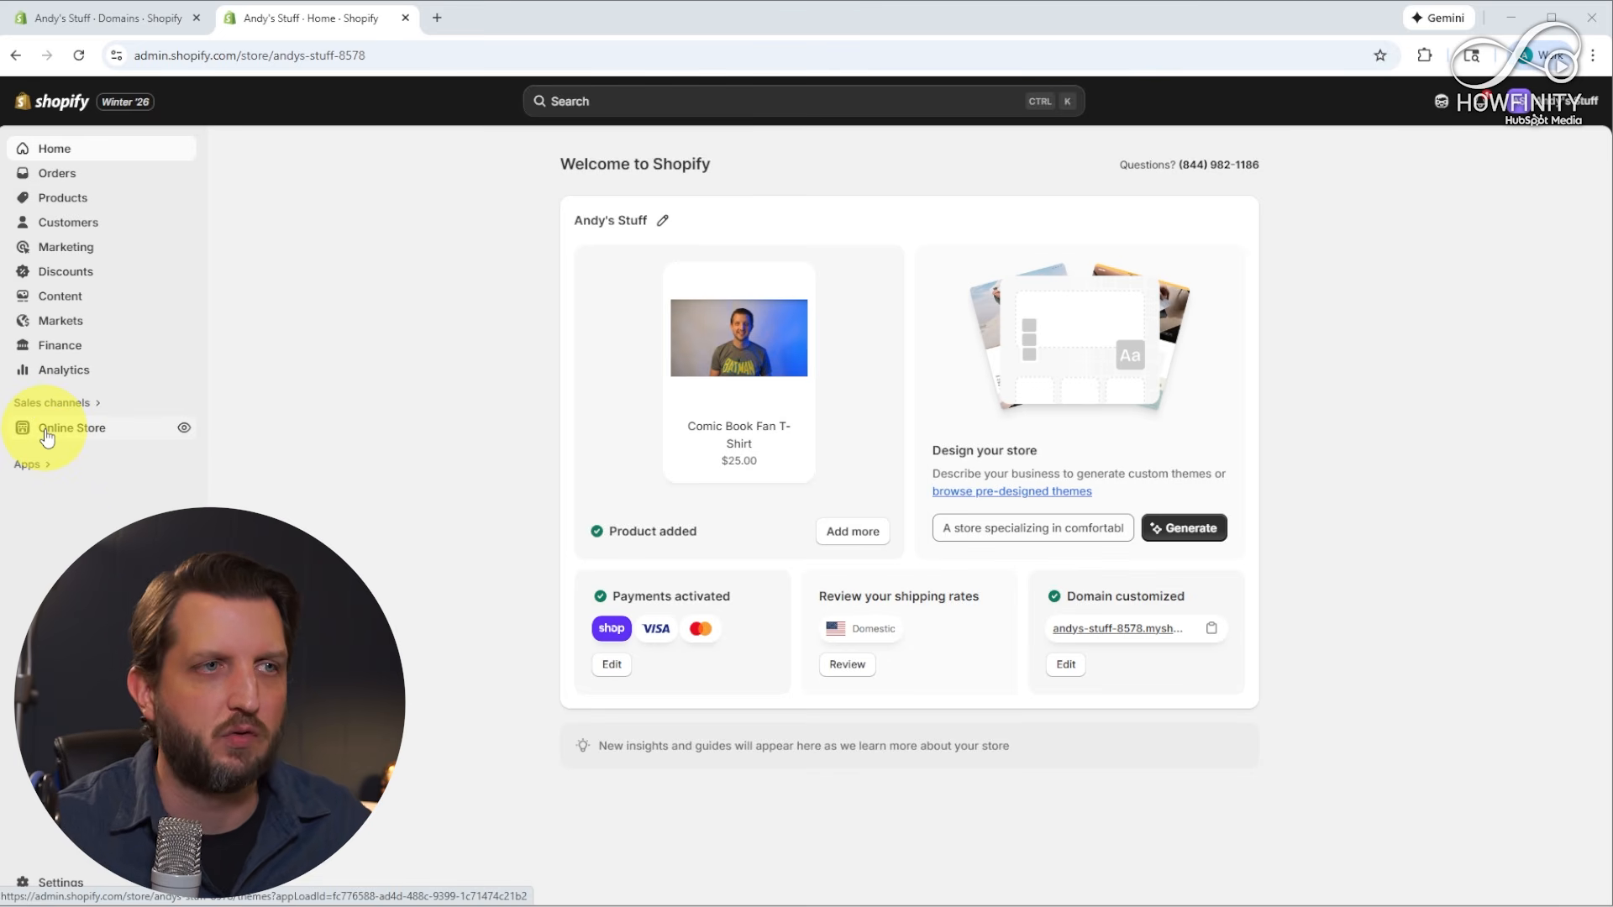
# Open the online store's themes and browse down to the popular free themes
pyautogui.click(47, 429)
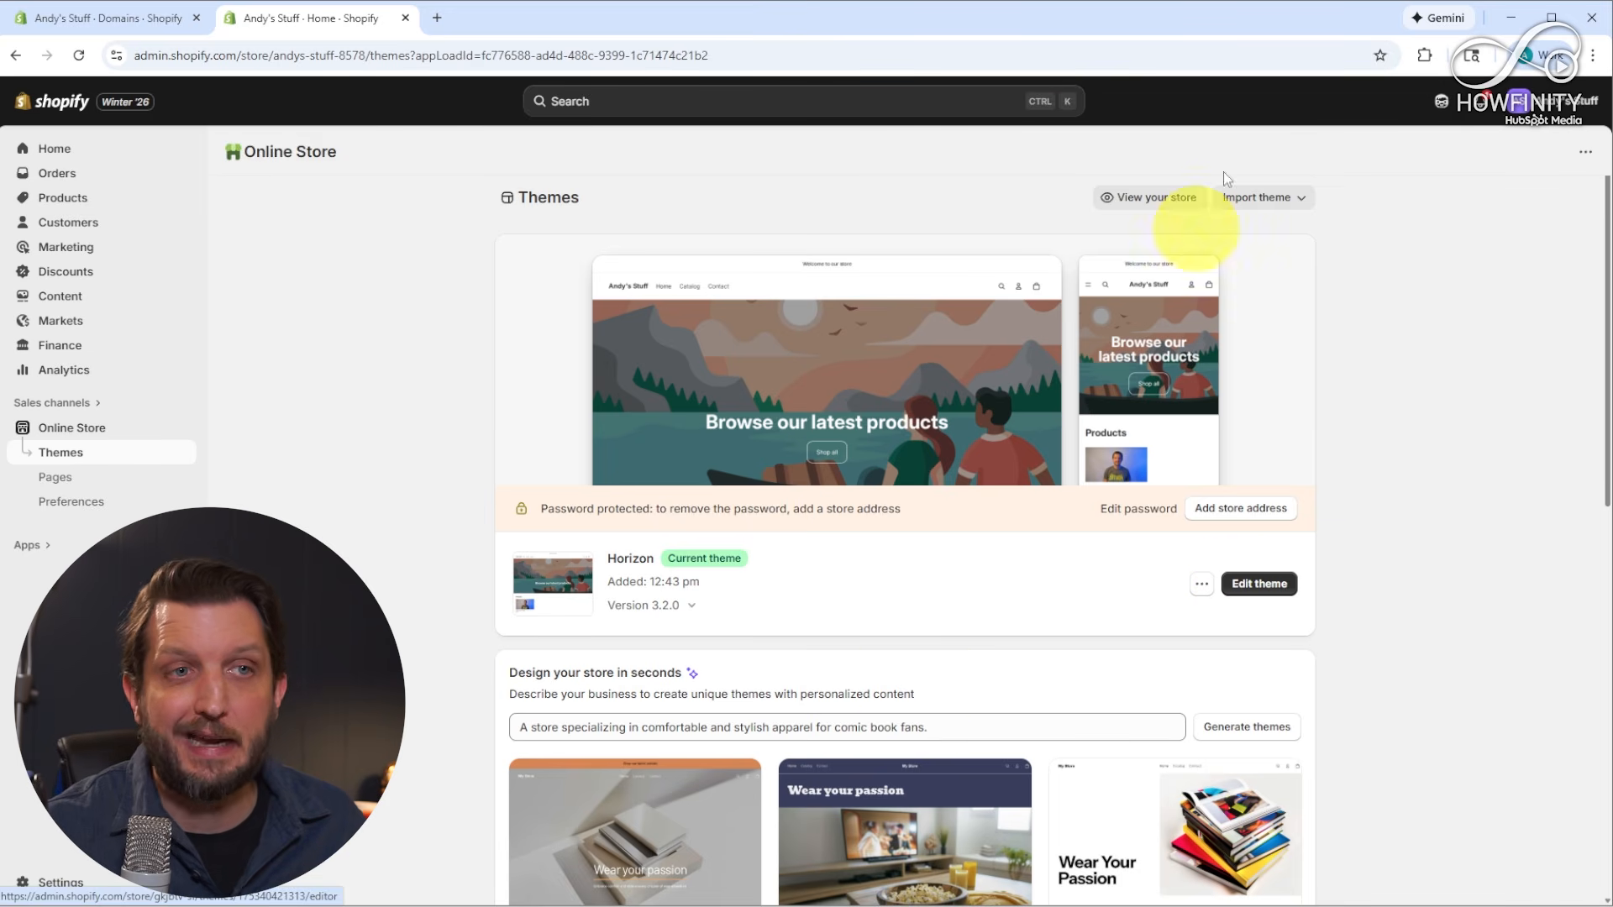
pyautogui.scroll(-2, 916, 622)
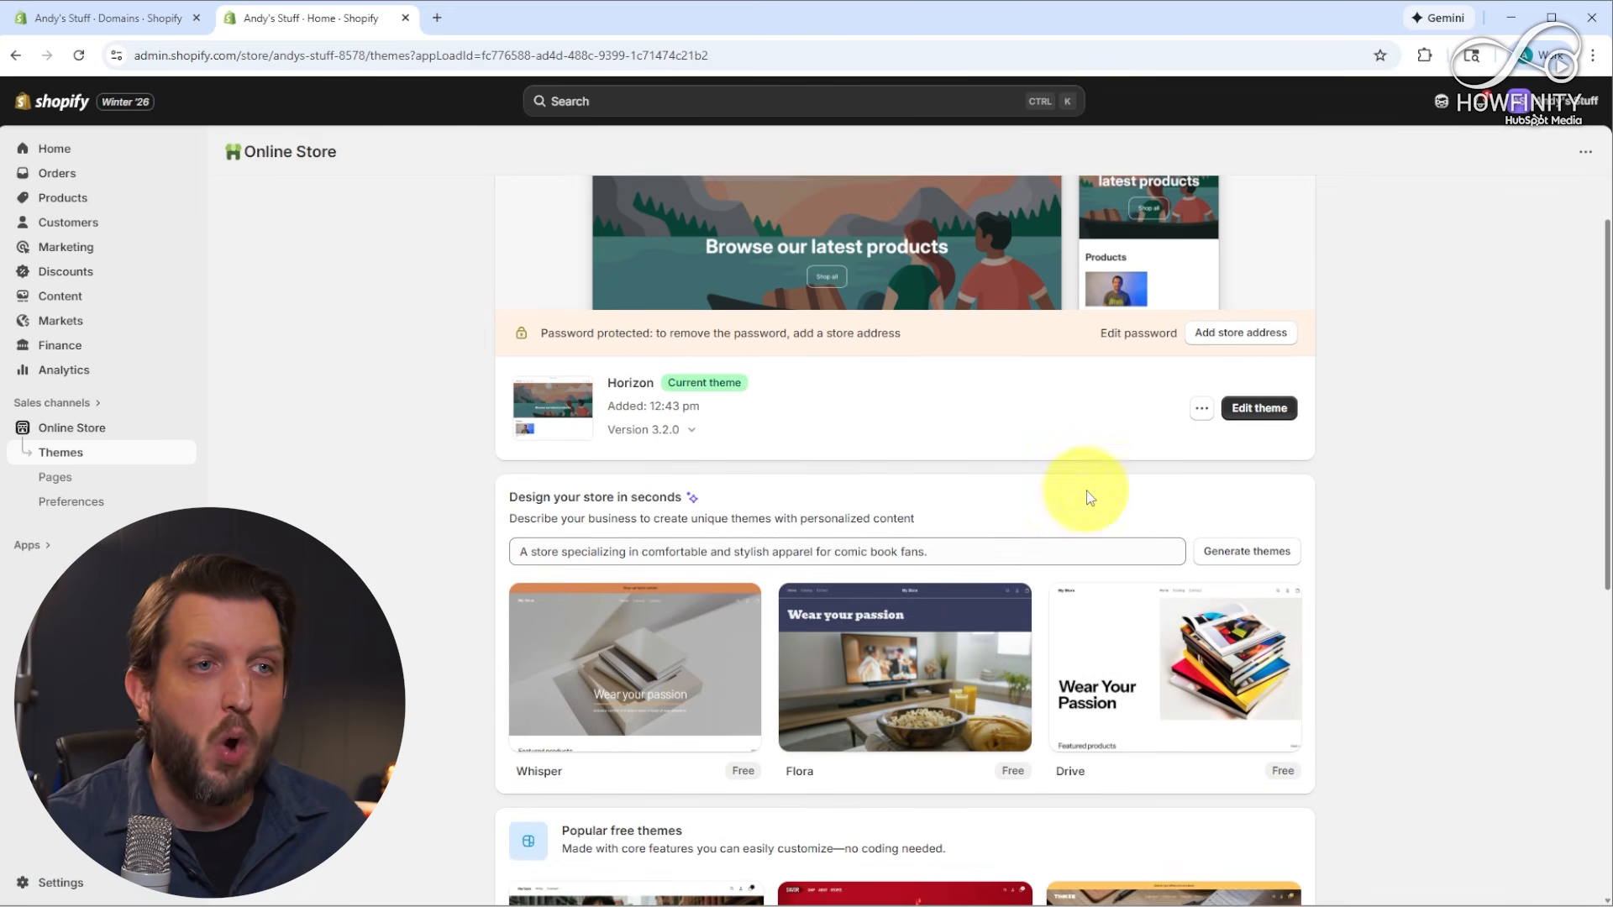
pyautogui.scroll(-6, 1079, 538)
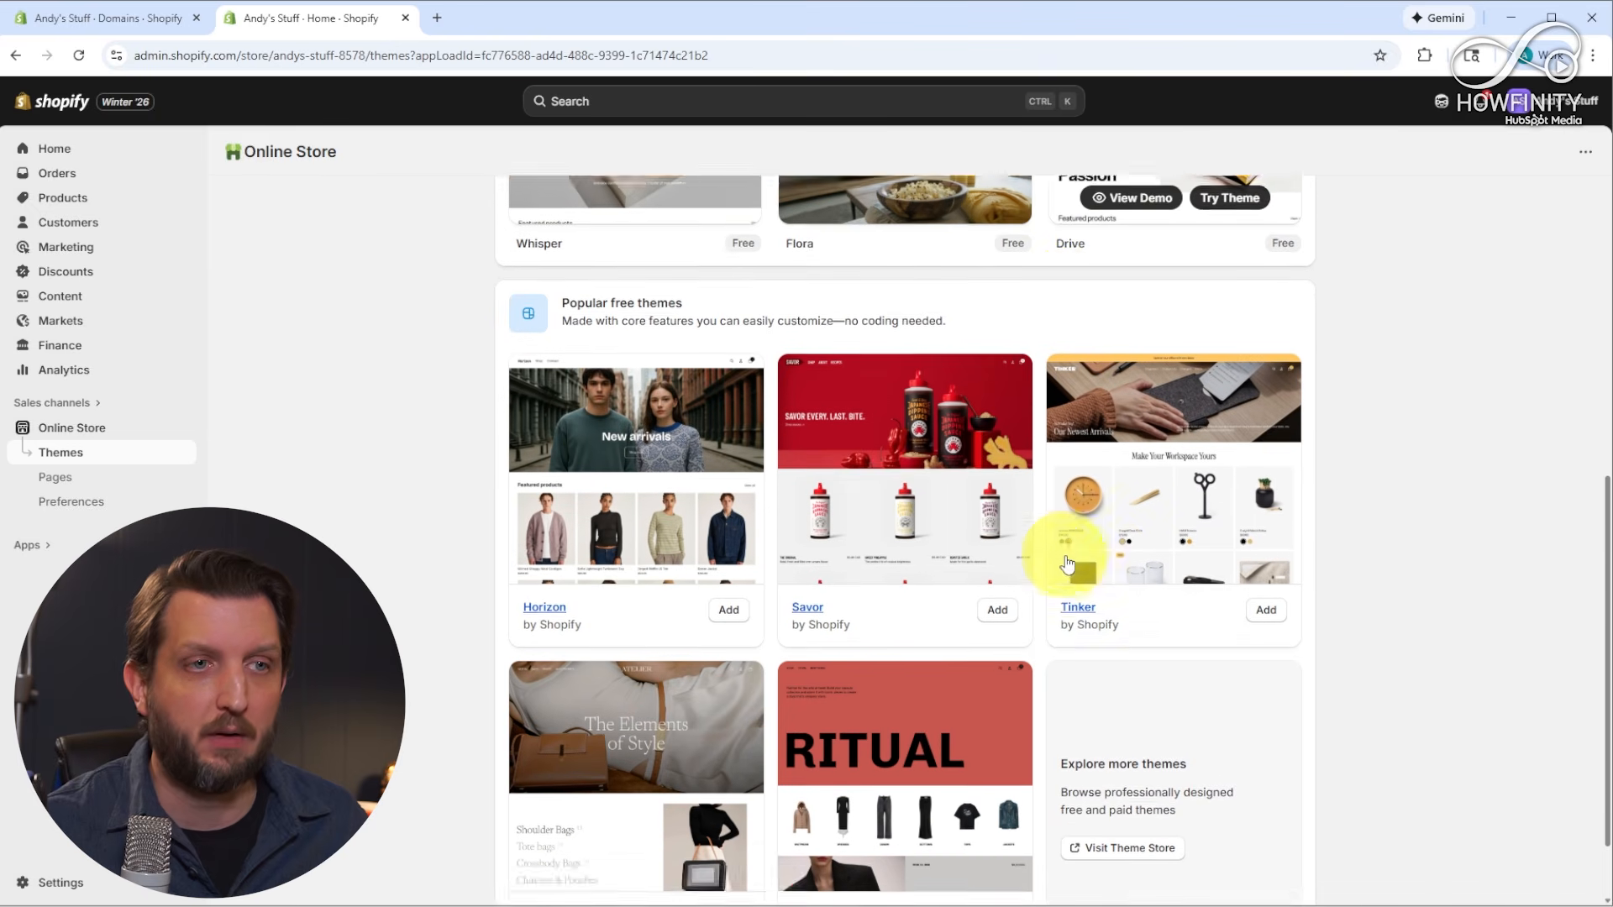
pyautogui.scroll(-2, 1065, 558)
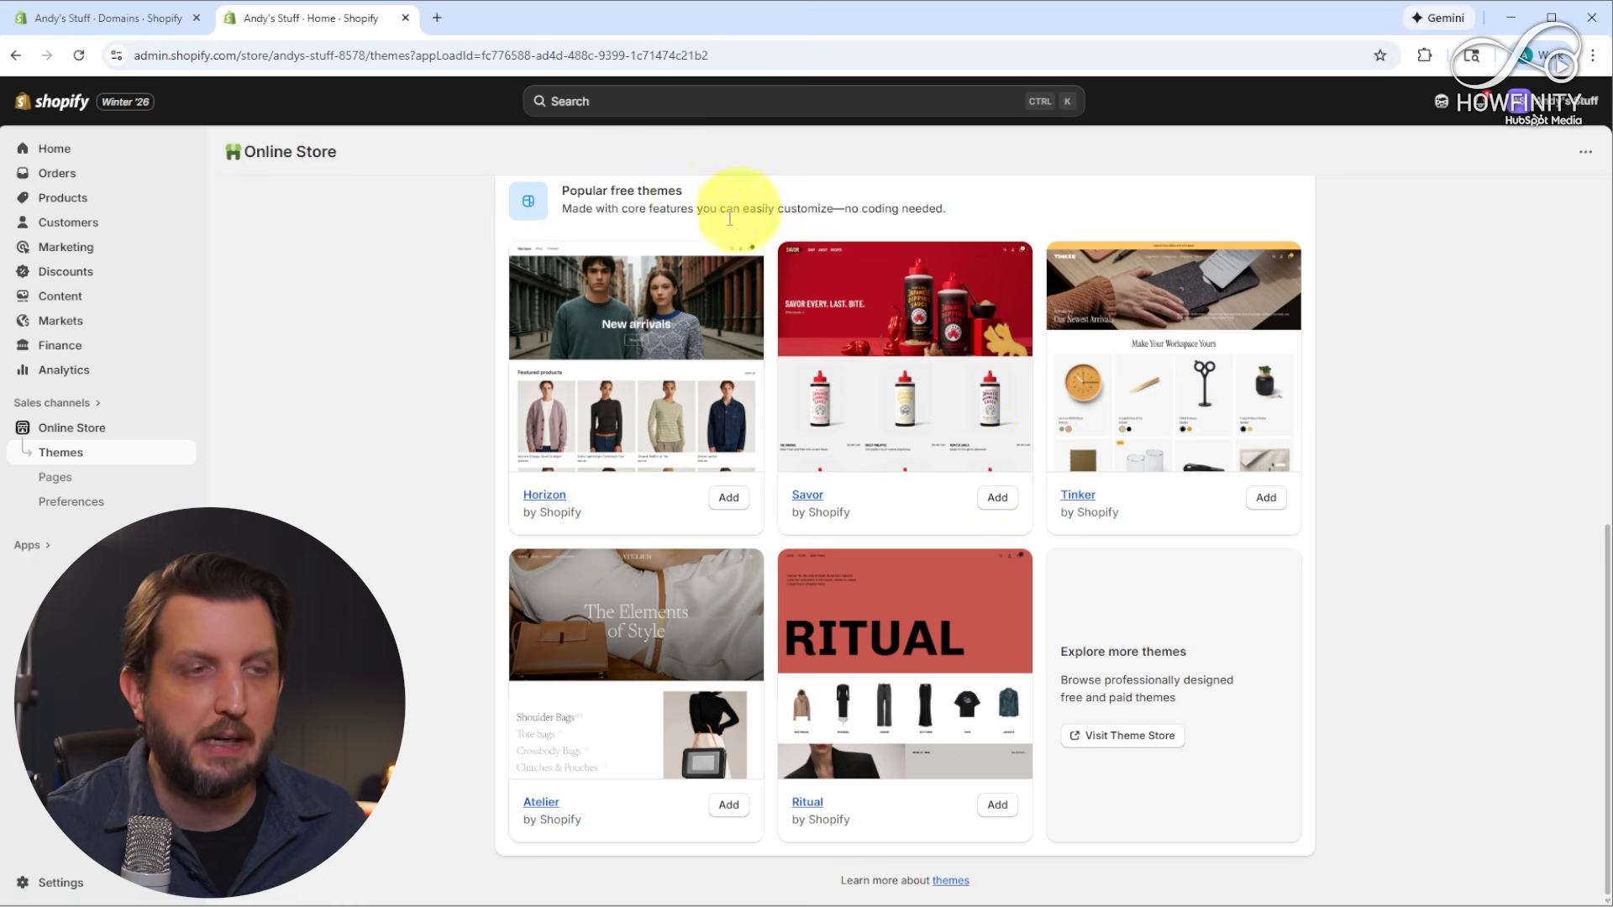
# View the Ritual theme's page in the theme store and return to the store admin
pyautogui.click(878, 642)
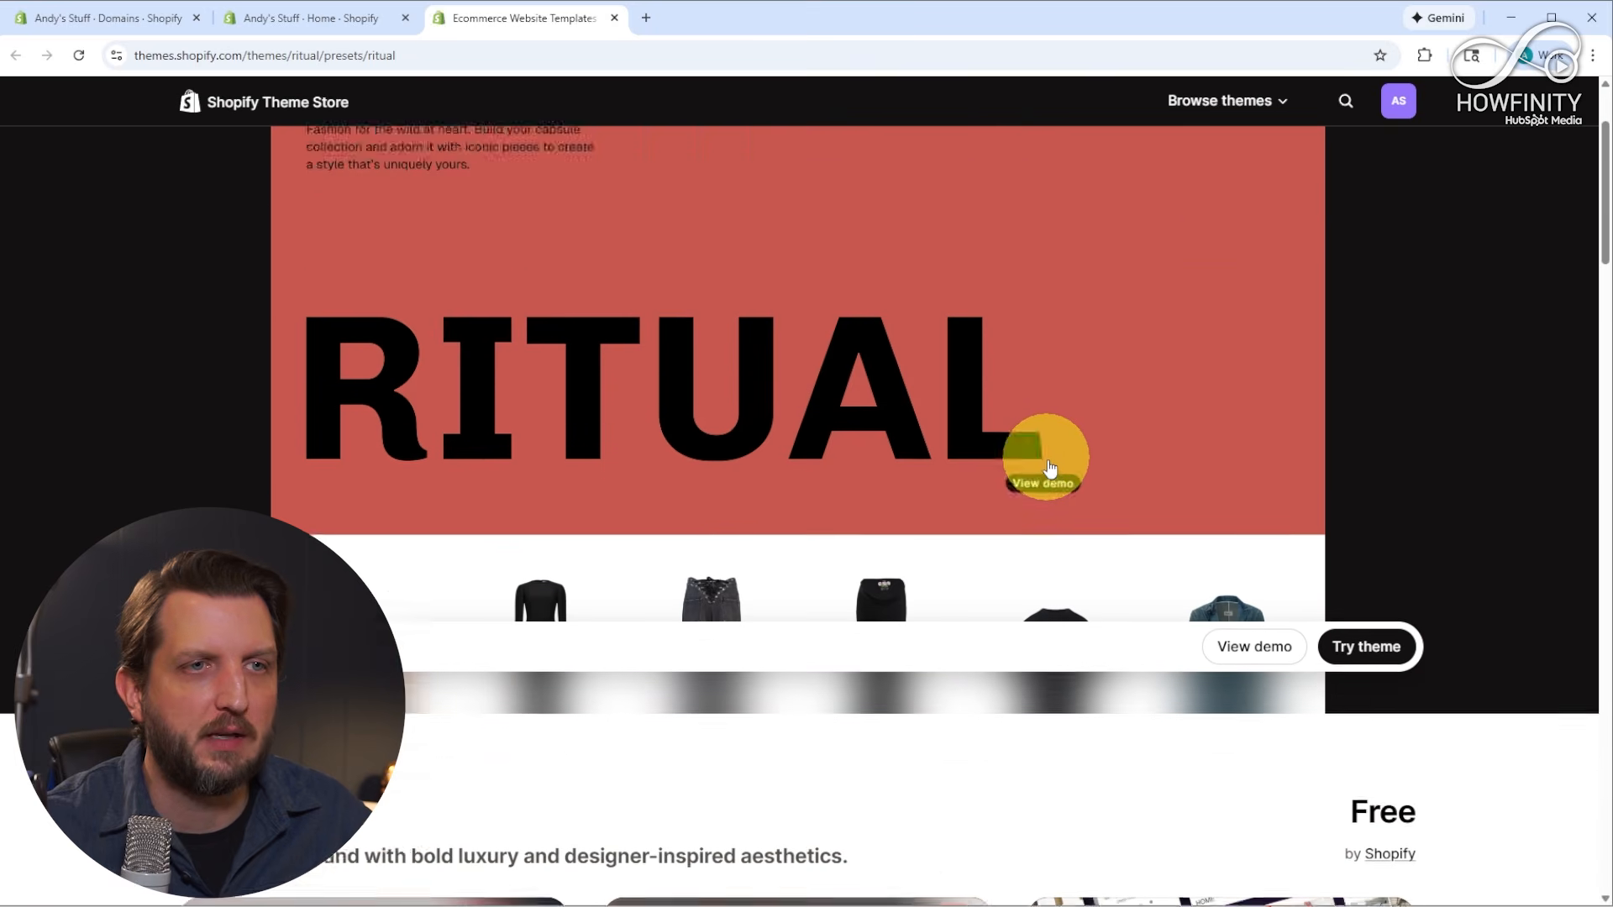
pyautogui.scroll(-4, 1050, 467)
pyautogui.hotkey('ctrl', 'w')
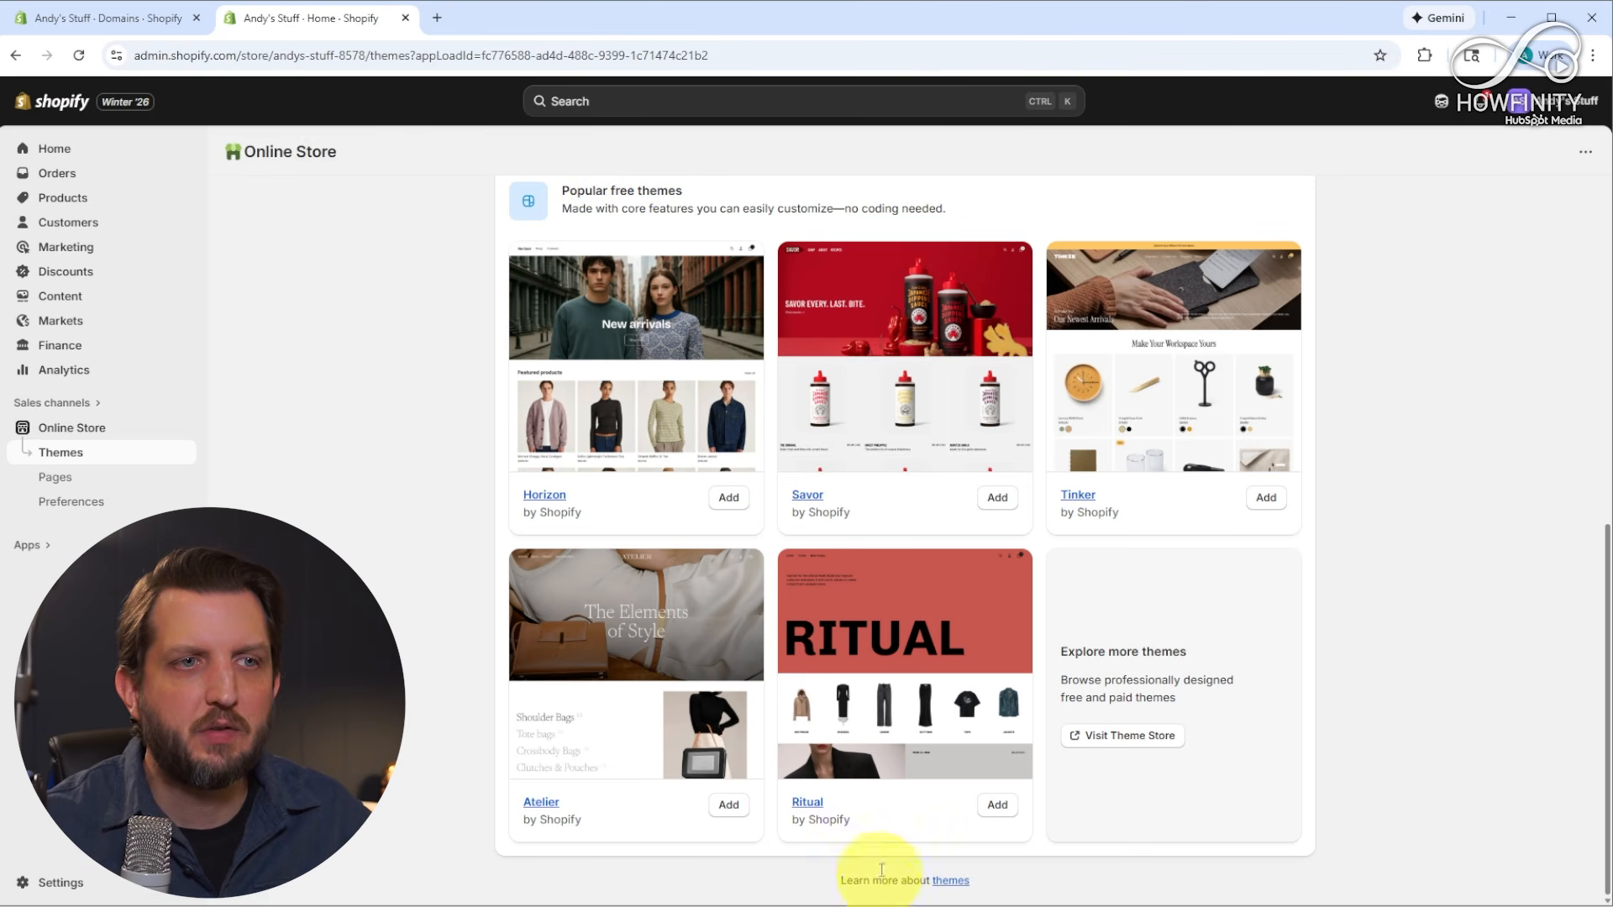
# Add the free Atelier theme to the theme library and open it for editing
pyautogui.click(727, 807)
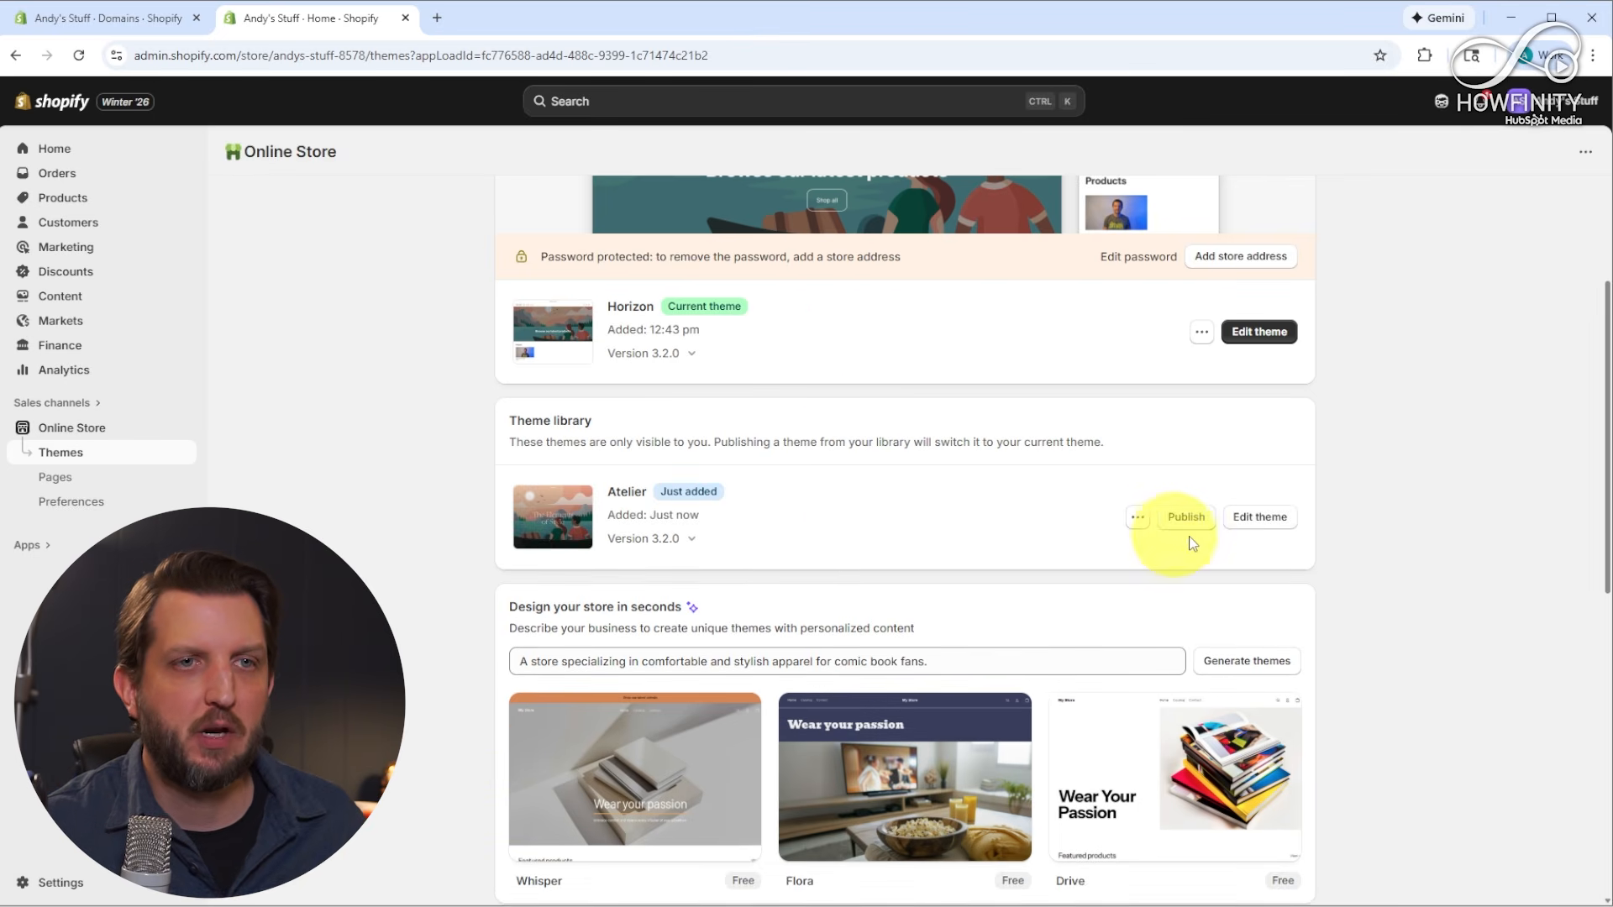
pyautogui.click(1265, 519)
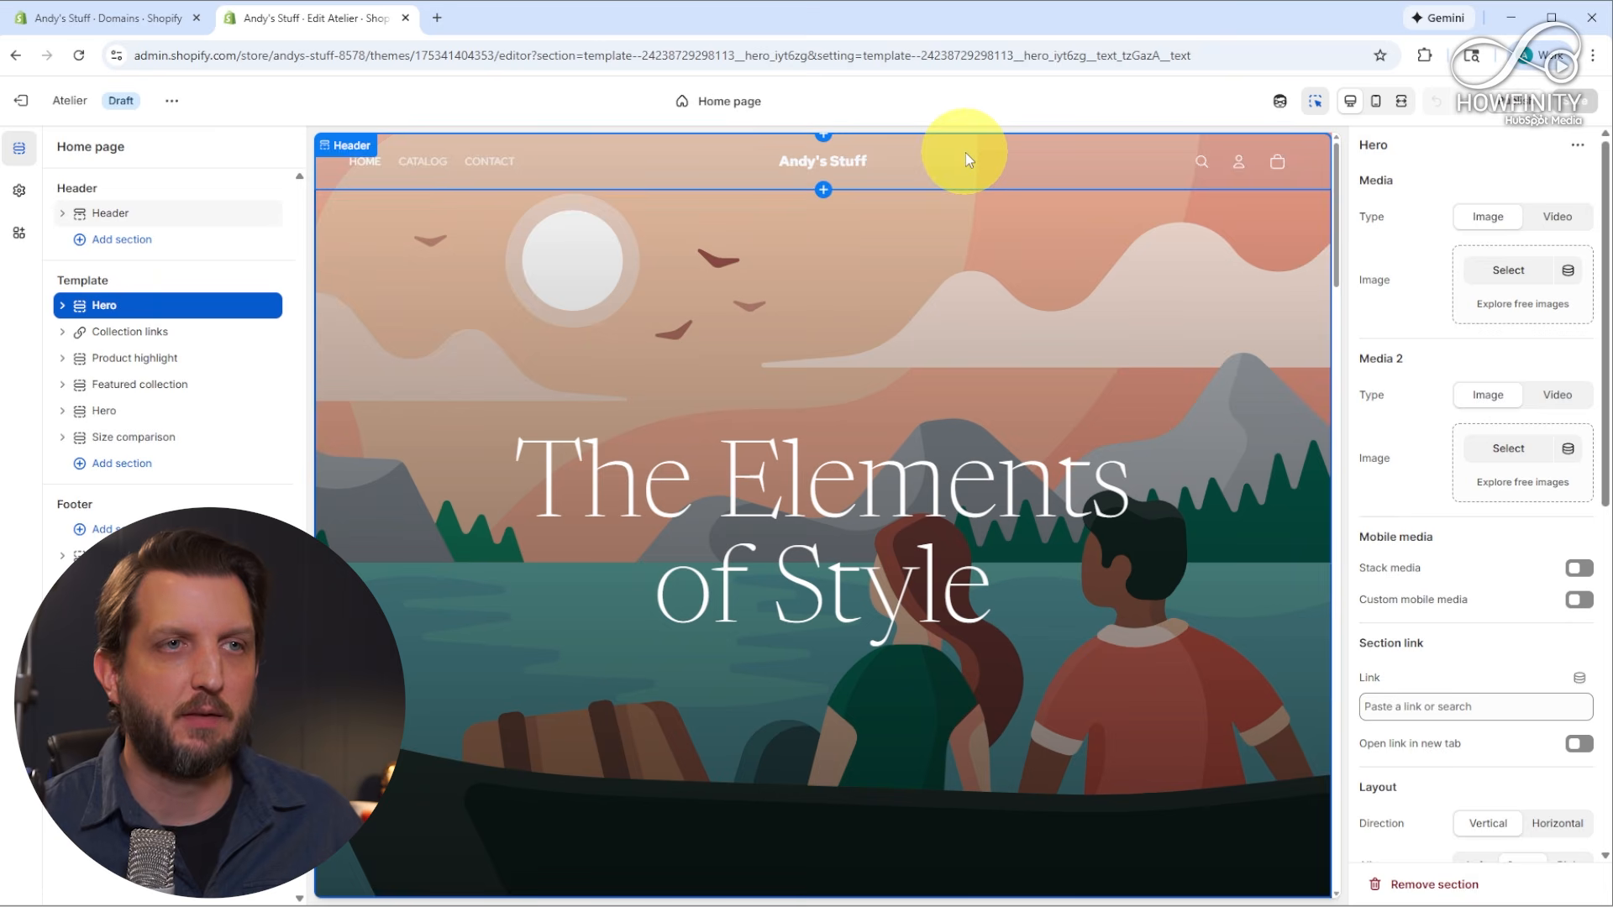
# Look through the whole Atelier home page preview, from the hero to the footer and back
pyautogui.scroll(-10, 1035, 428)
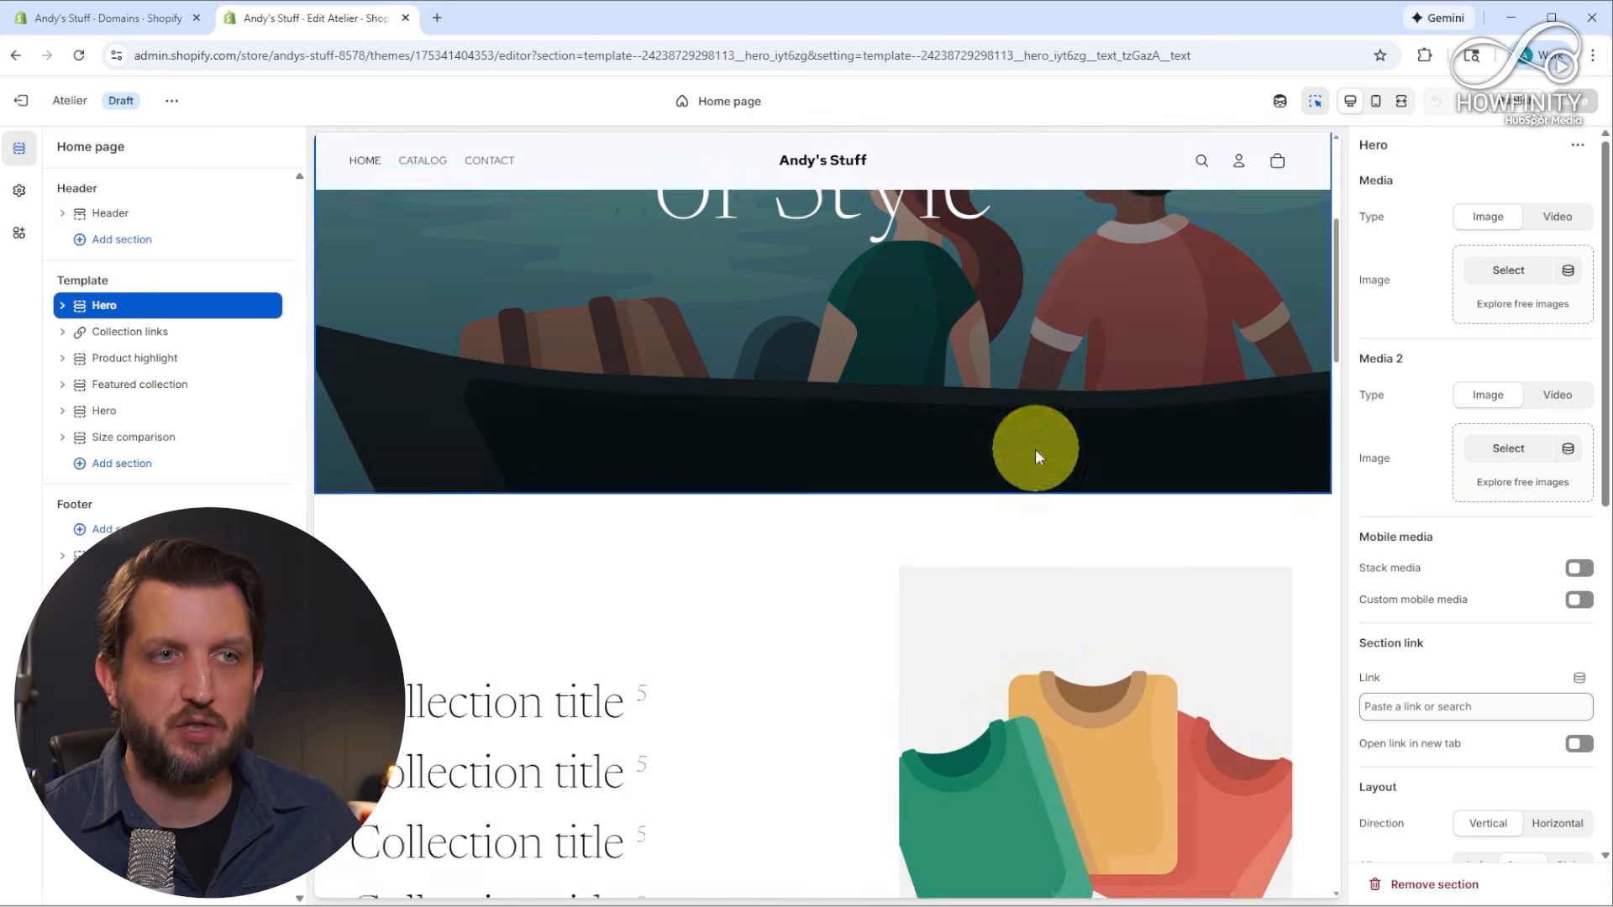
pyautogui.scroll(-15, 1033, 456)
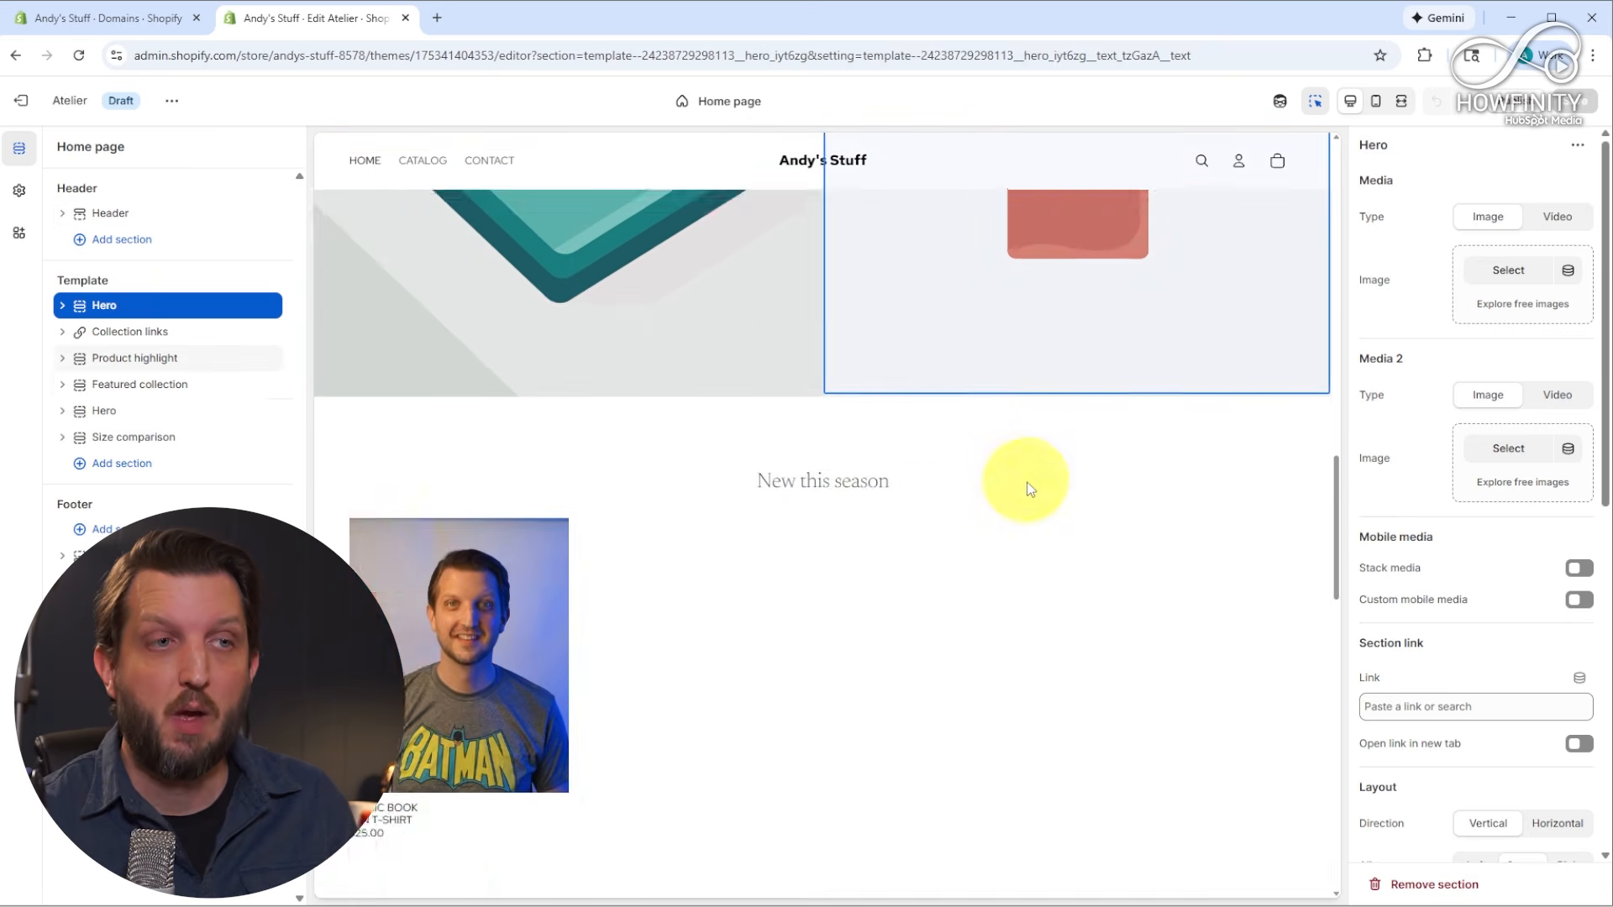
pyautogui.scroll(-6, 1012, 574)
pyautogui.scroll(-1, 1011, 574)
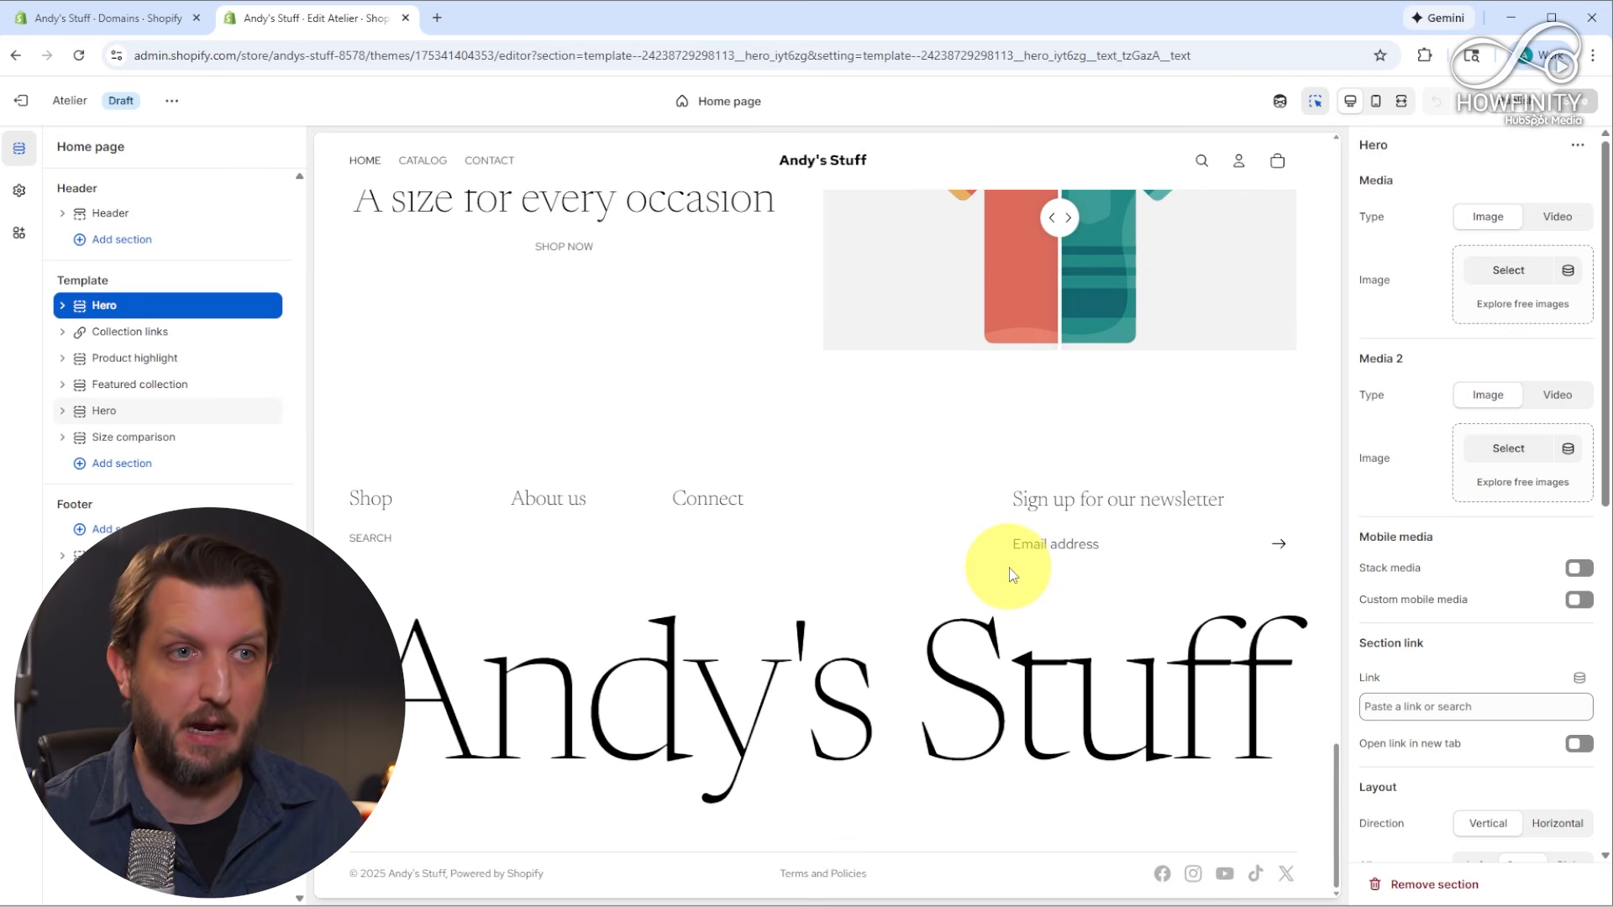
pyautogui.scroll(20, 1010, 567)
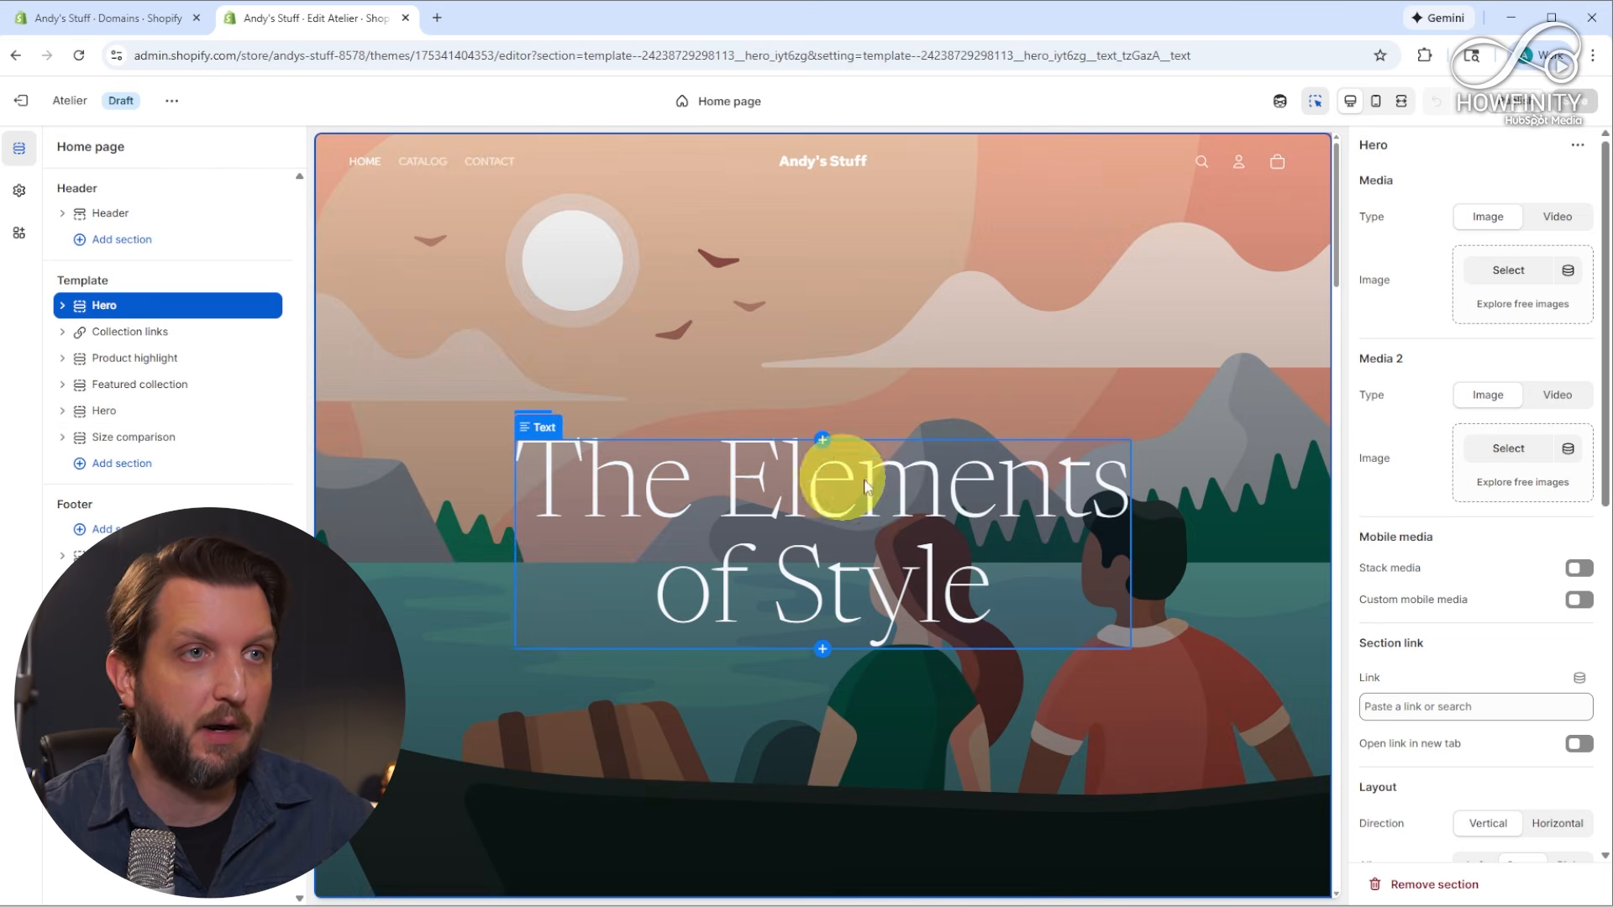
pyautogui.scroll(-3, 792, 199)
pyautogui.scroll(-13, 860, 582)
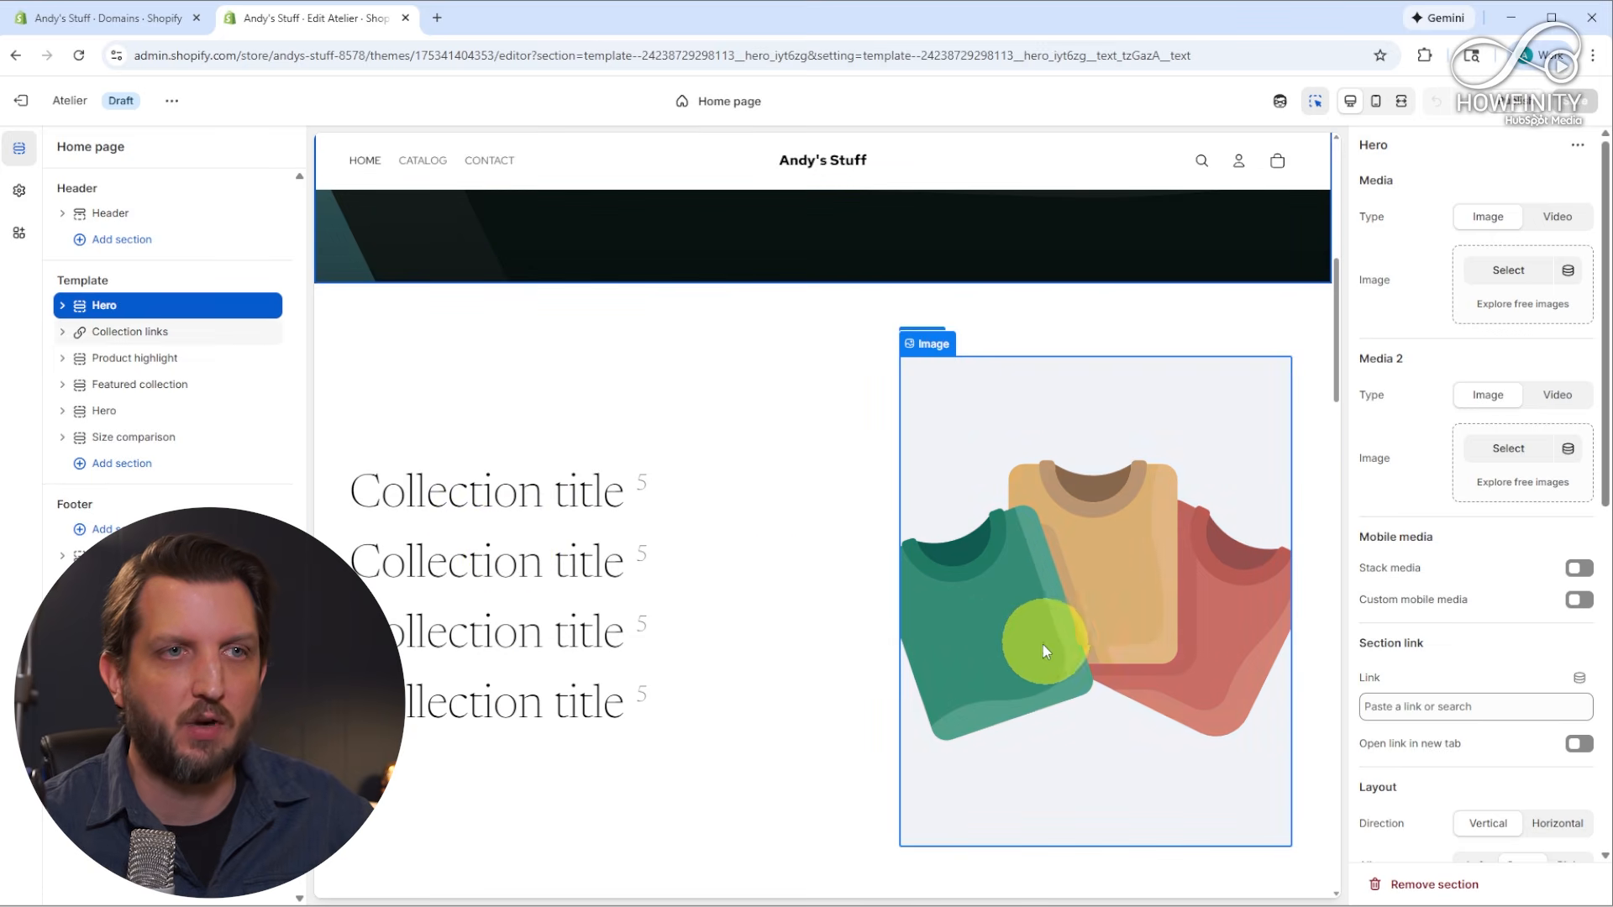
pyautogui.scroll(-10, 1059, 659)
pyautogui.scroll(-10, 1102, 673)
pyautogui.scroll(4, 1101, 685)
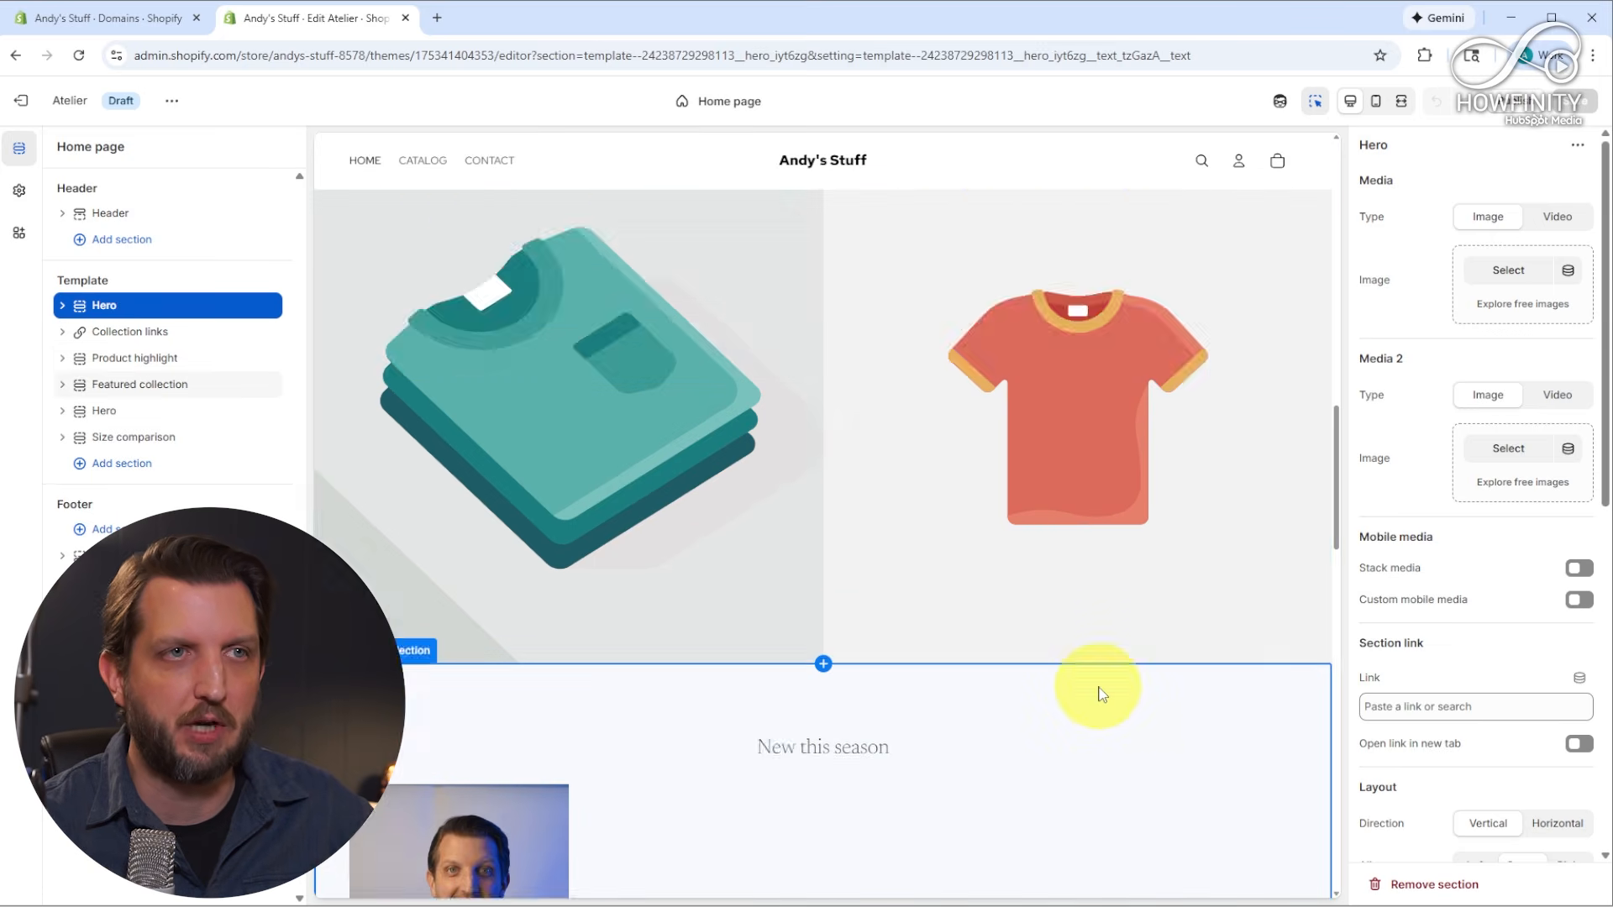
pyautogui.scroll(20, 1101, 689)
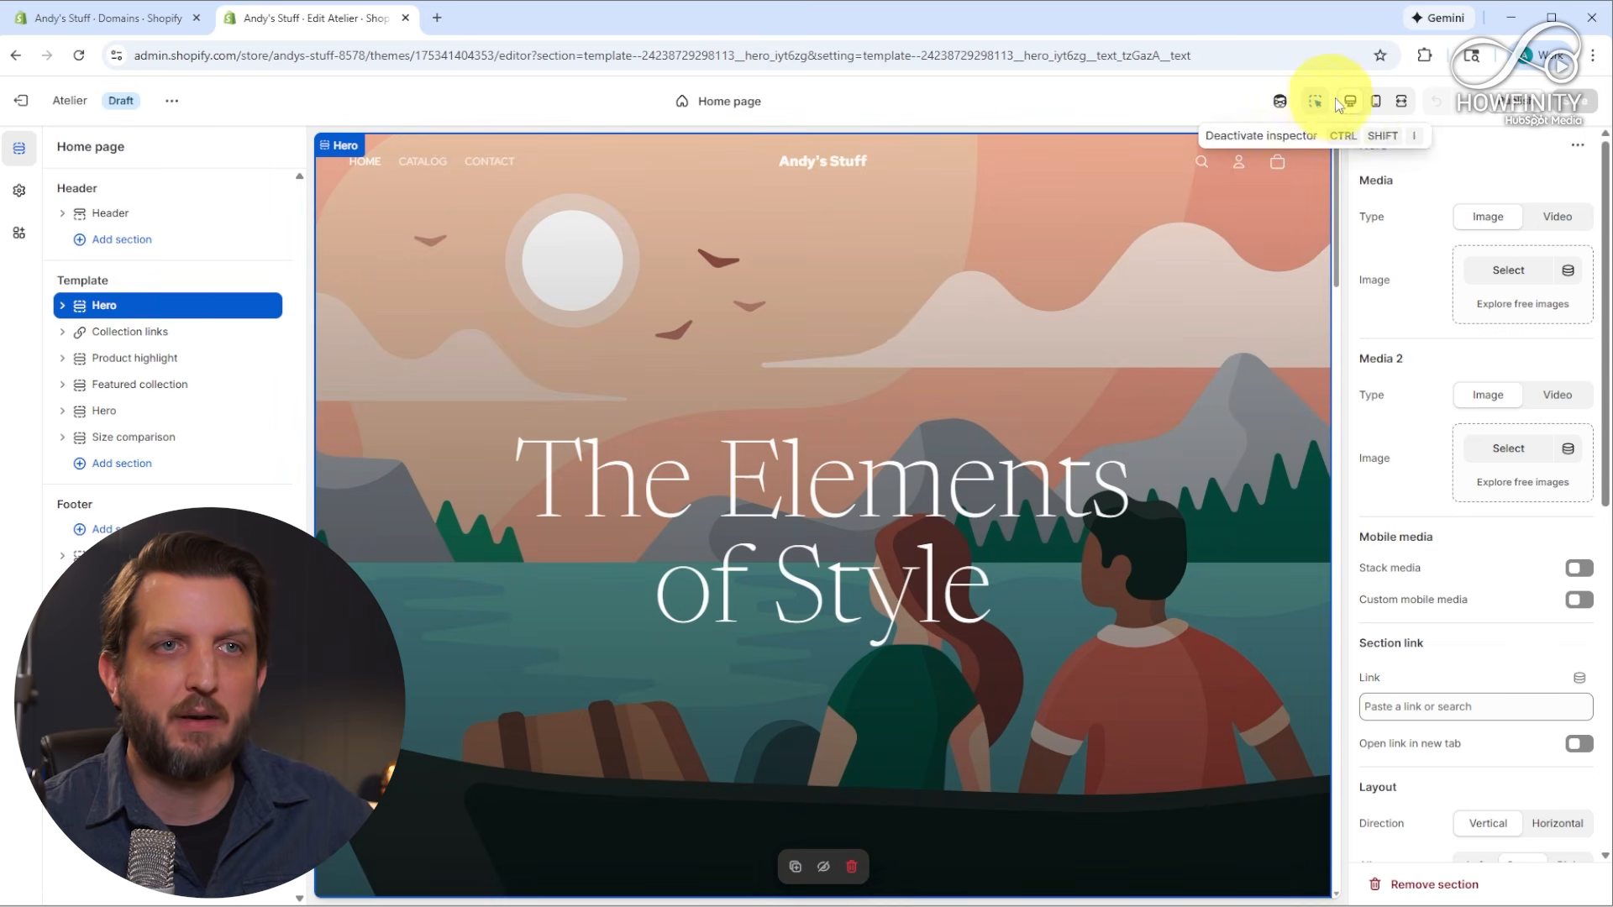
# Preview the home page in the mobile and fullscreen layouts, ending in the desktop layout
pyautogui.click(1378, 102)
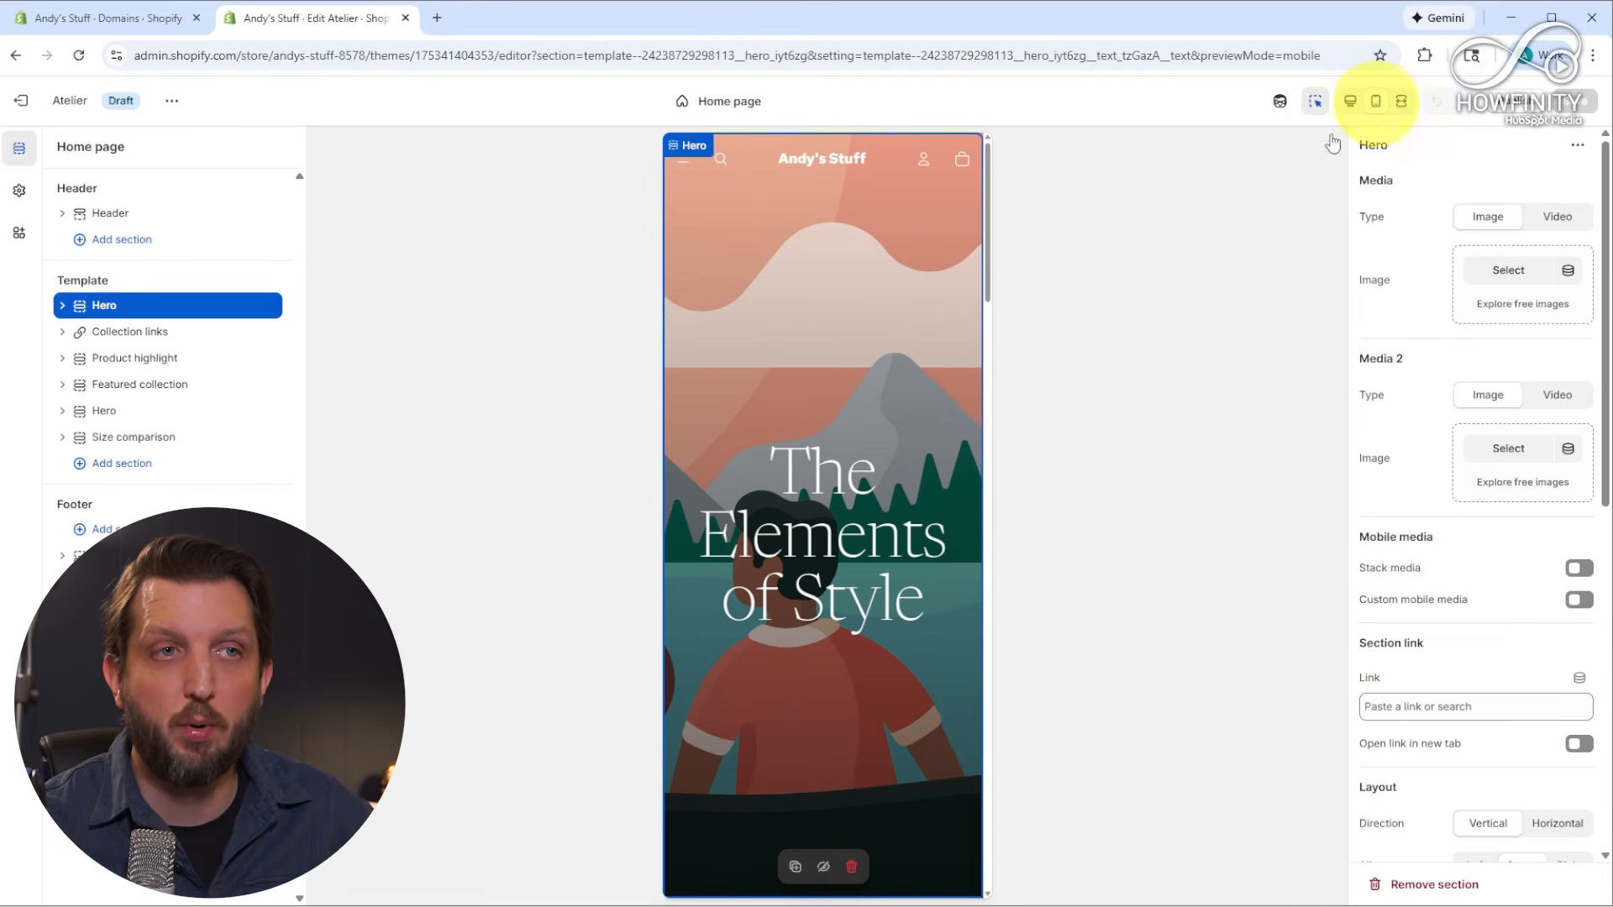
pyautogui.scroll(-10, 828, 441)
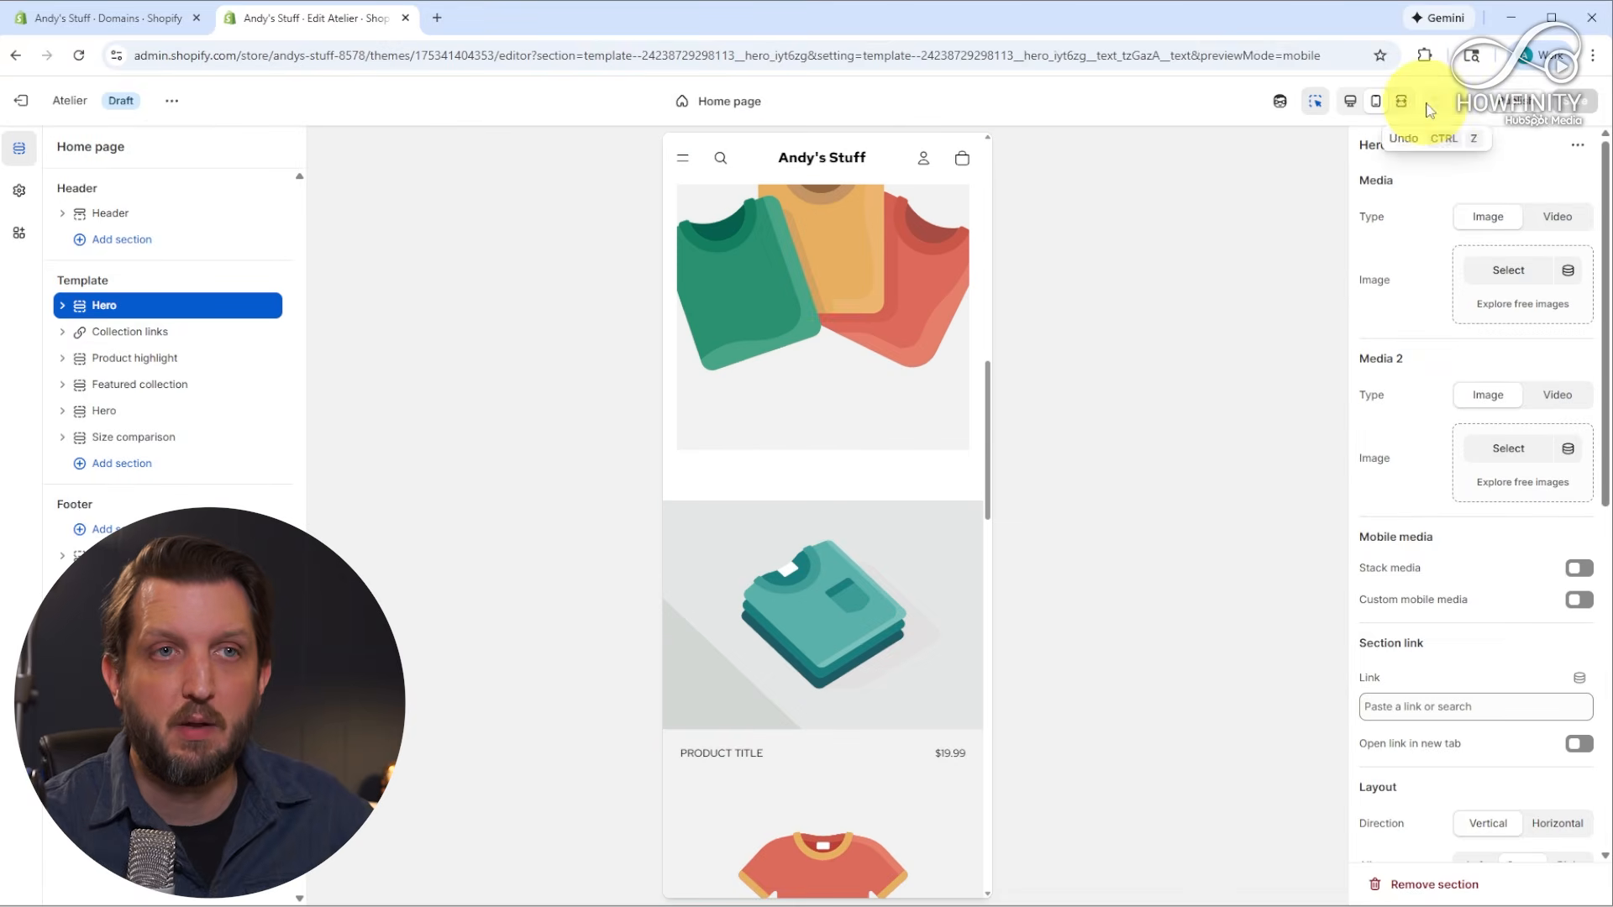
pyautogui.click(1402, 100)
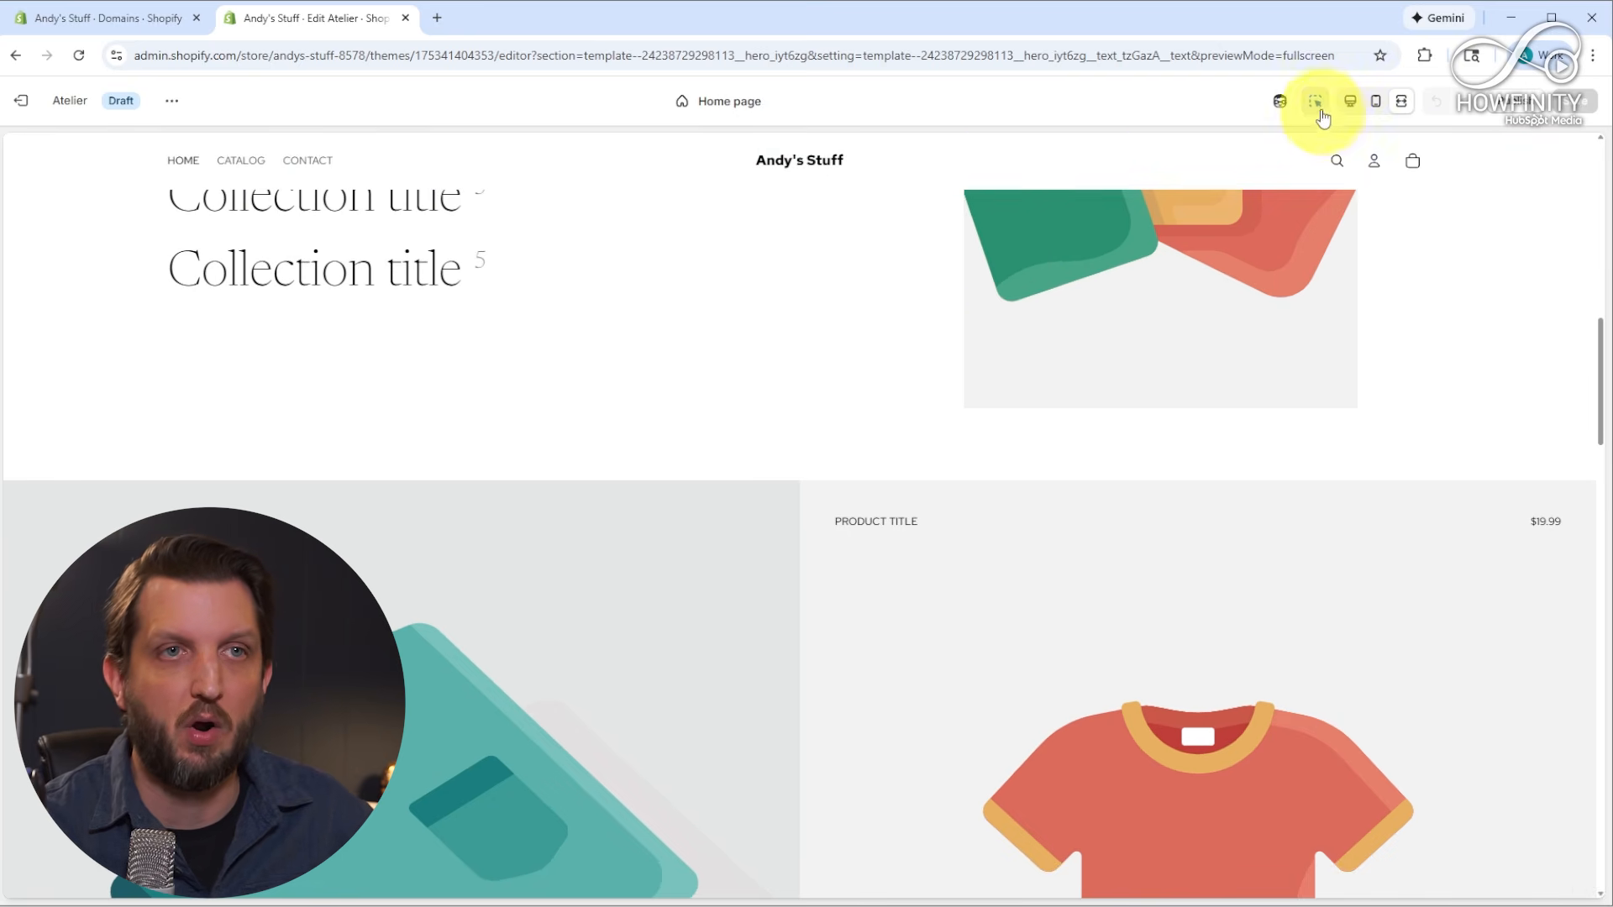
pyautogui.click(1350, 101)
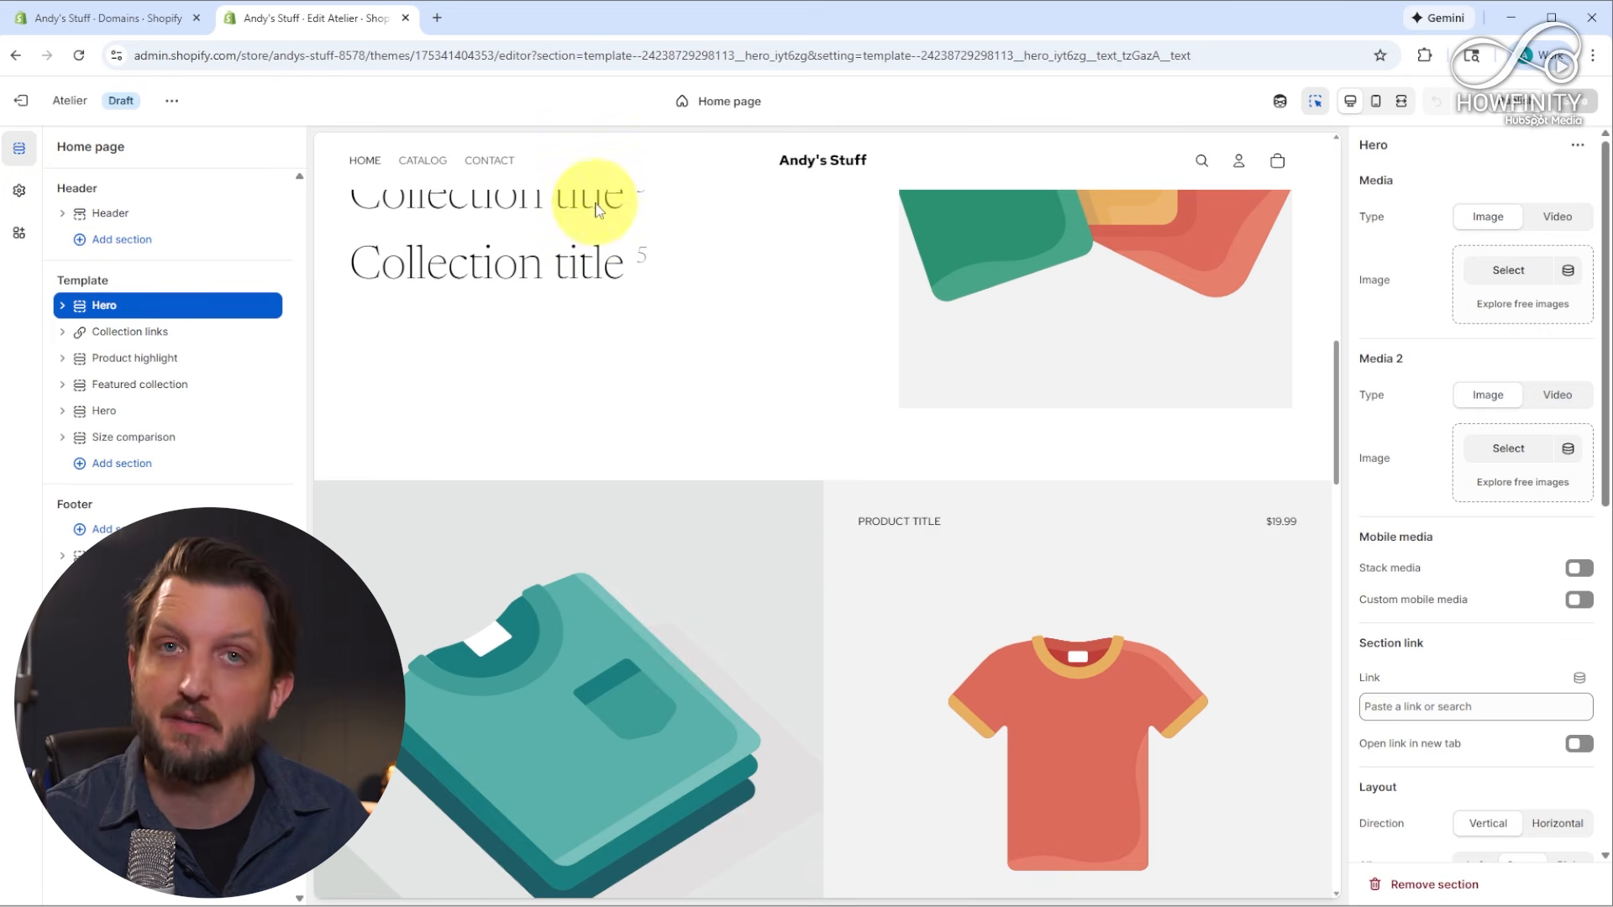
# Inspect the Header and Footer sections, expanding the footer's links and navigation down to its Shop menu block
pyautogui.click(105, 216)
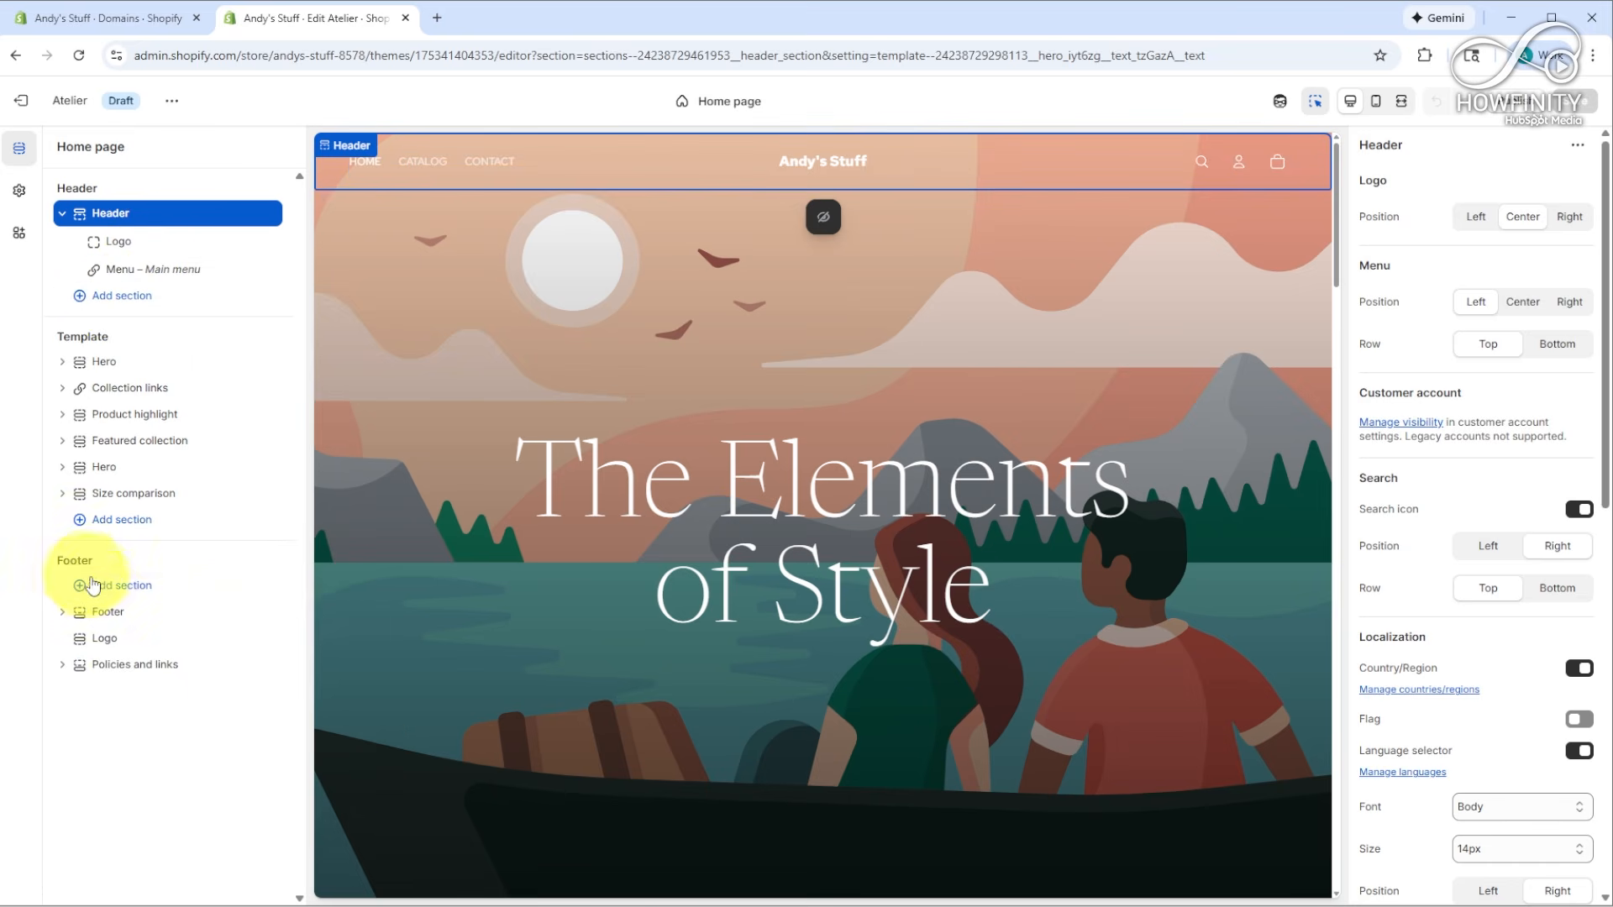
pyautogui.click(109, 612)
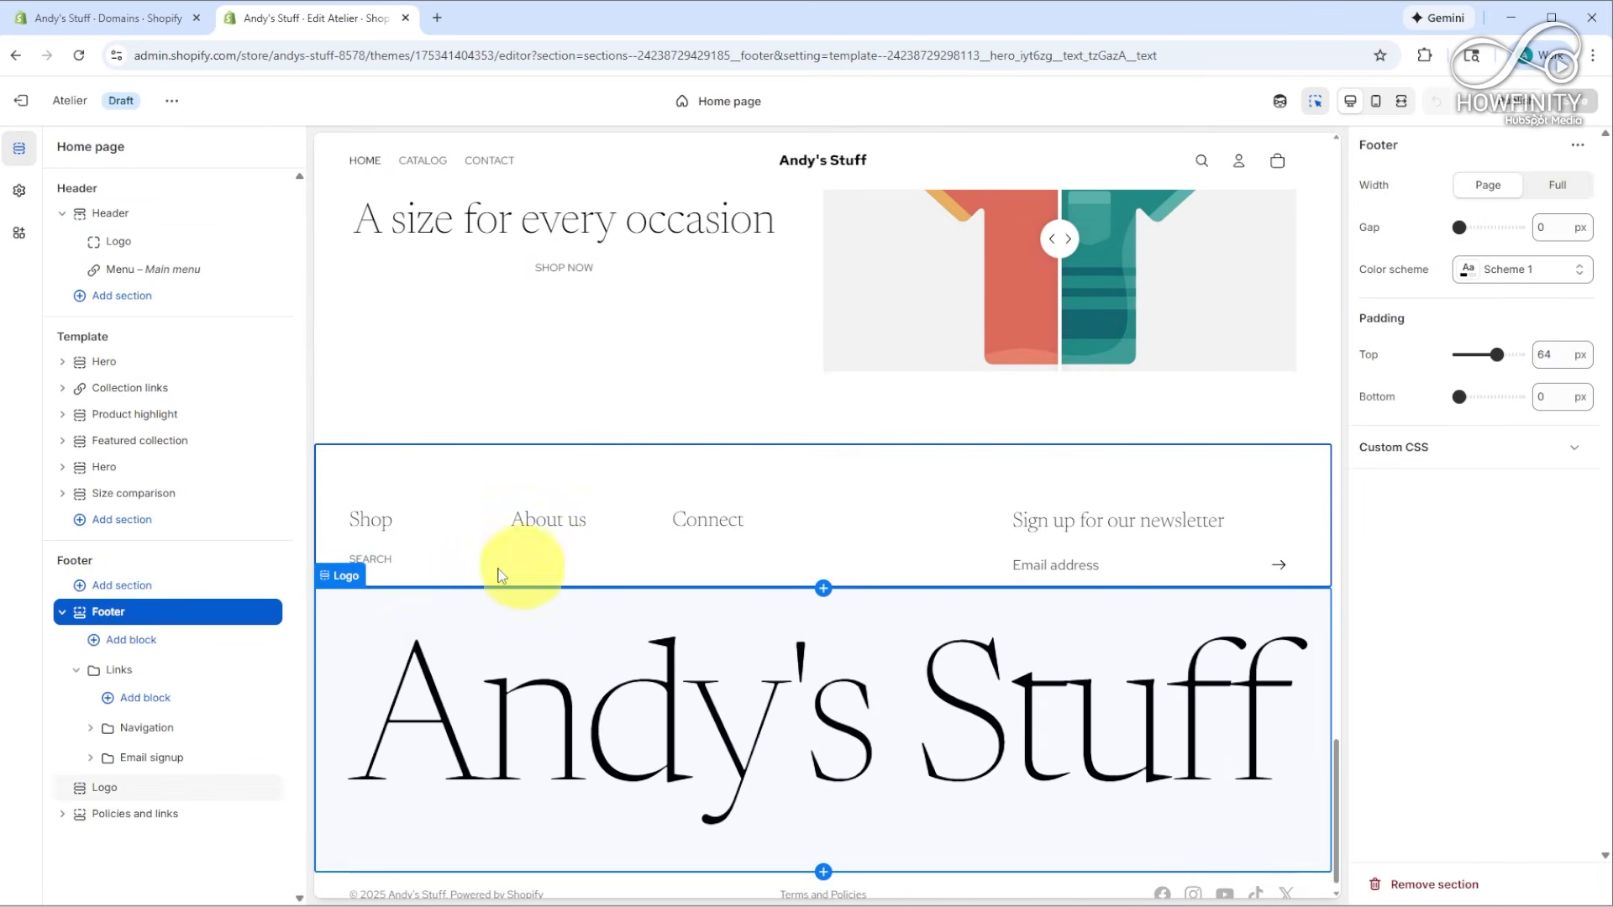
pyautogui.click(122, 671)
pyautogui.click(137, 729)
pyautogui.click(161, 790)
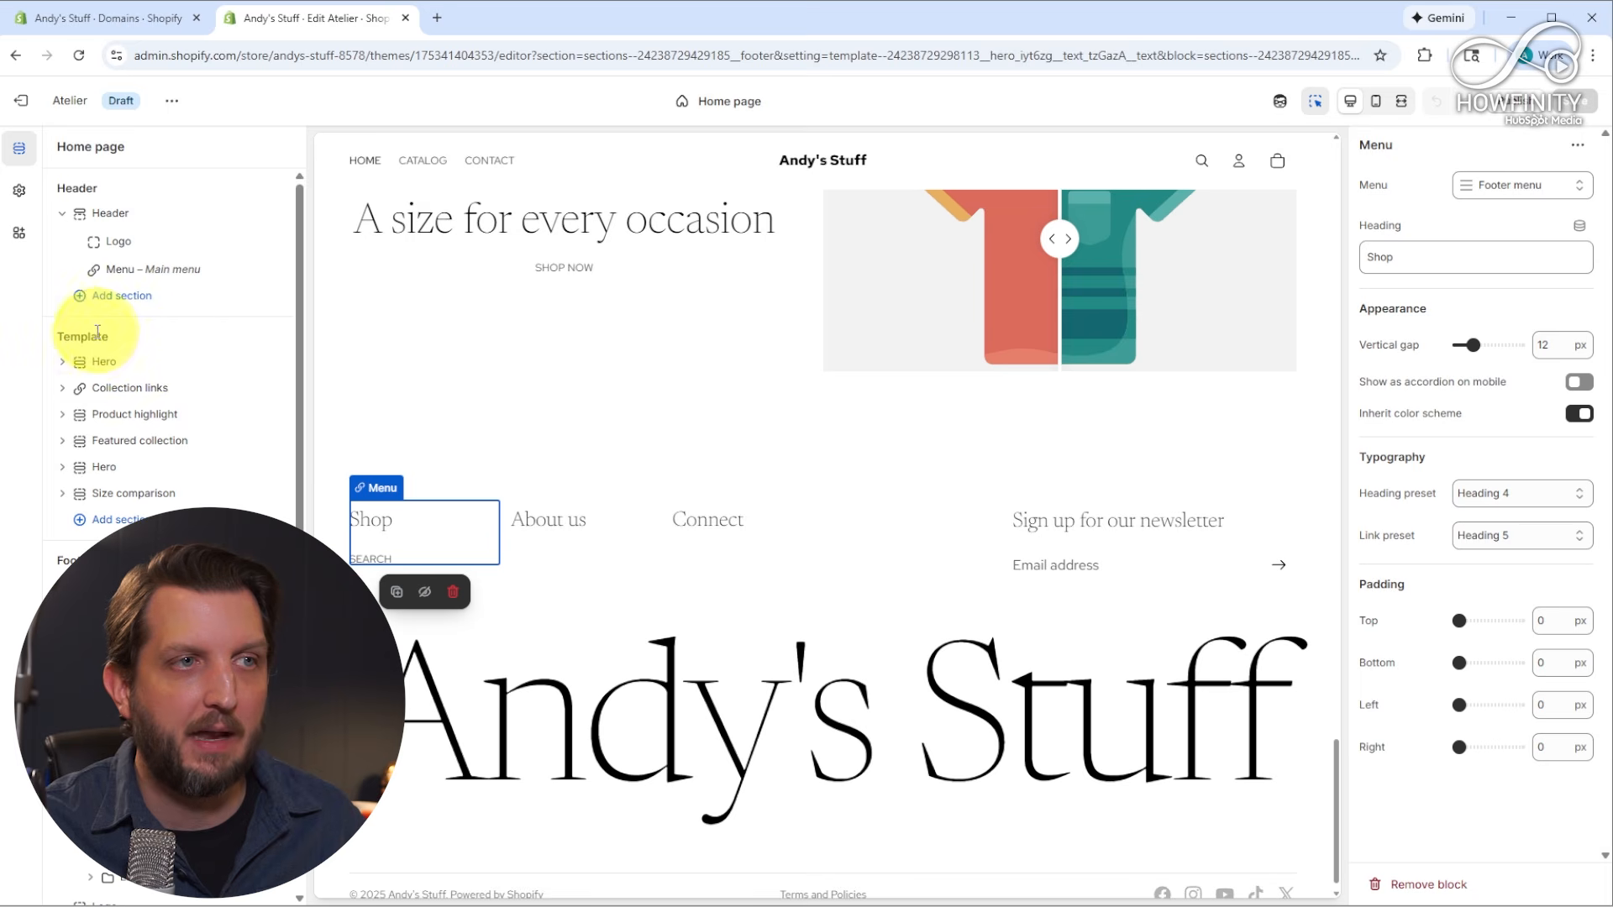
# Inspect the template's Collection links, Product highlight and Featured collection sections, including the product card
pyautogui.click(114, 387)
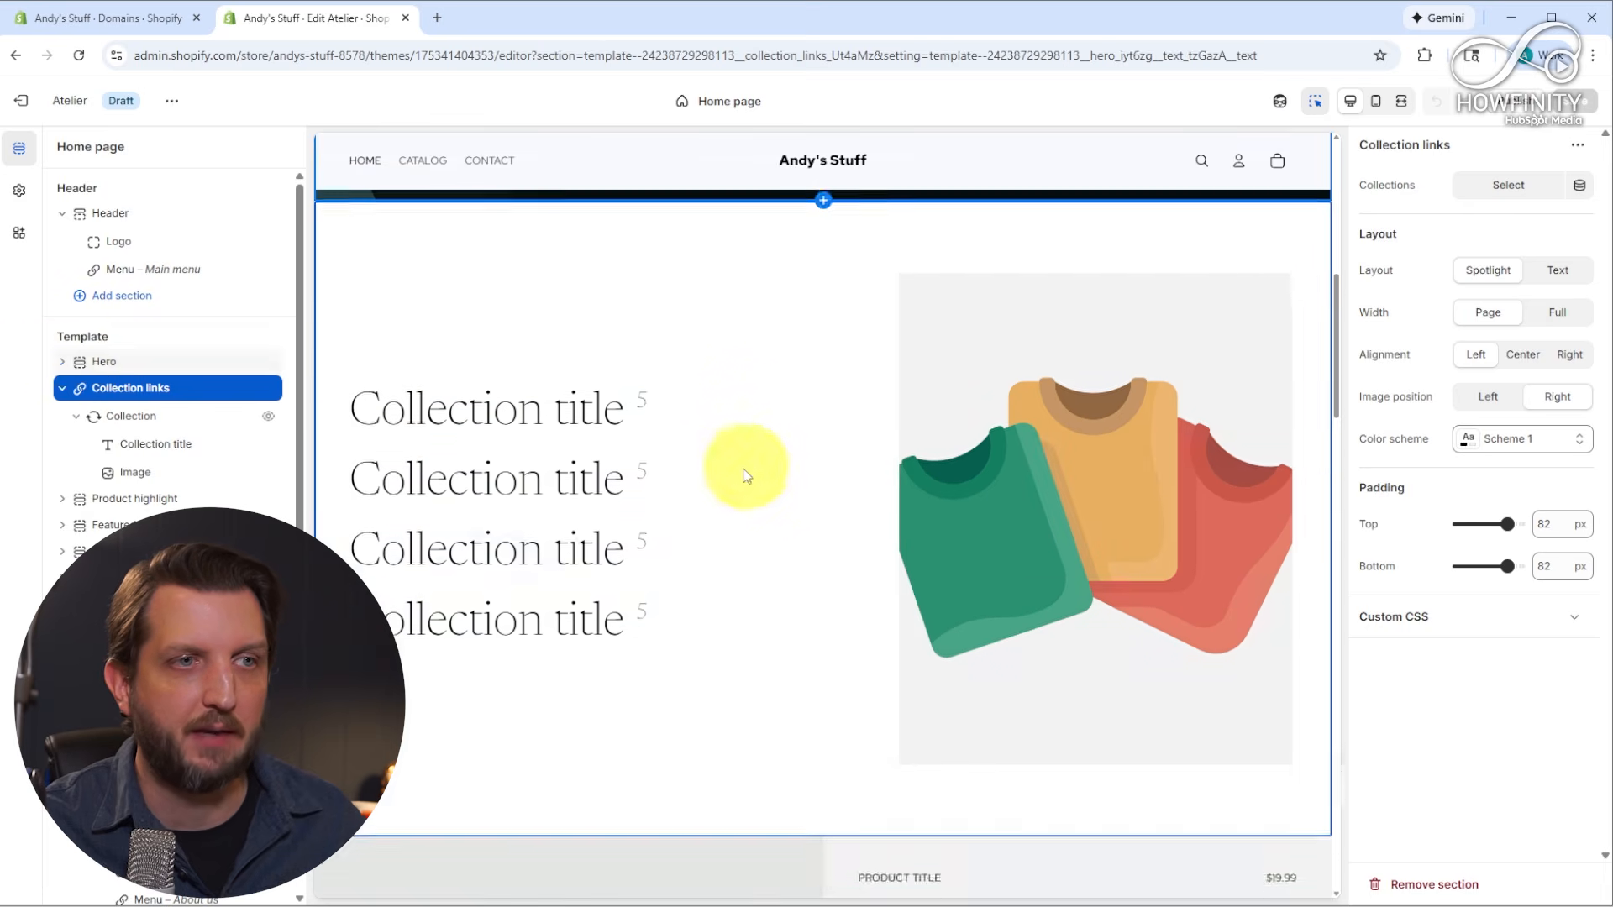
pyautogui.click(126, 498)
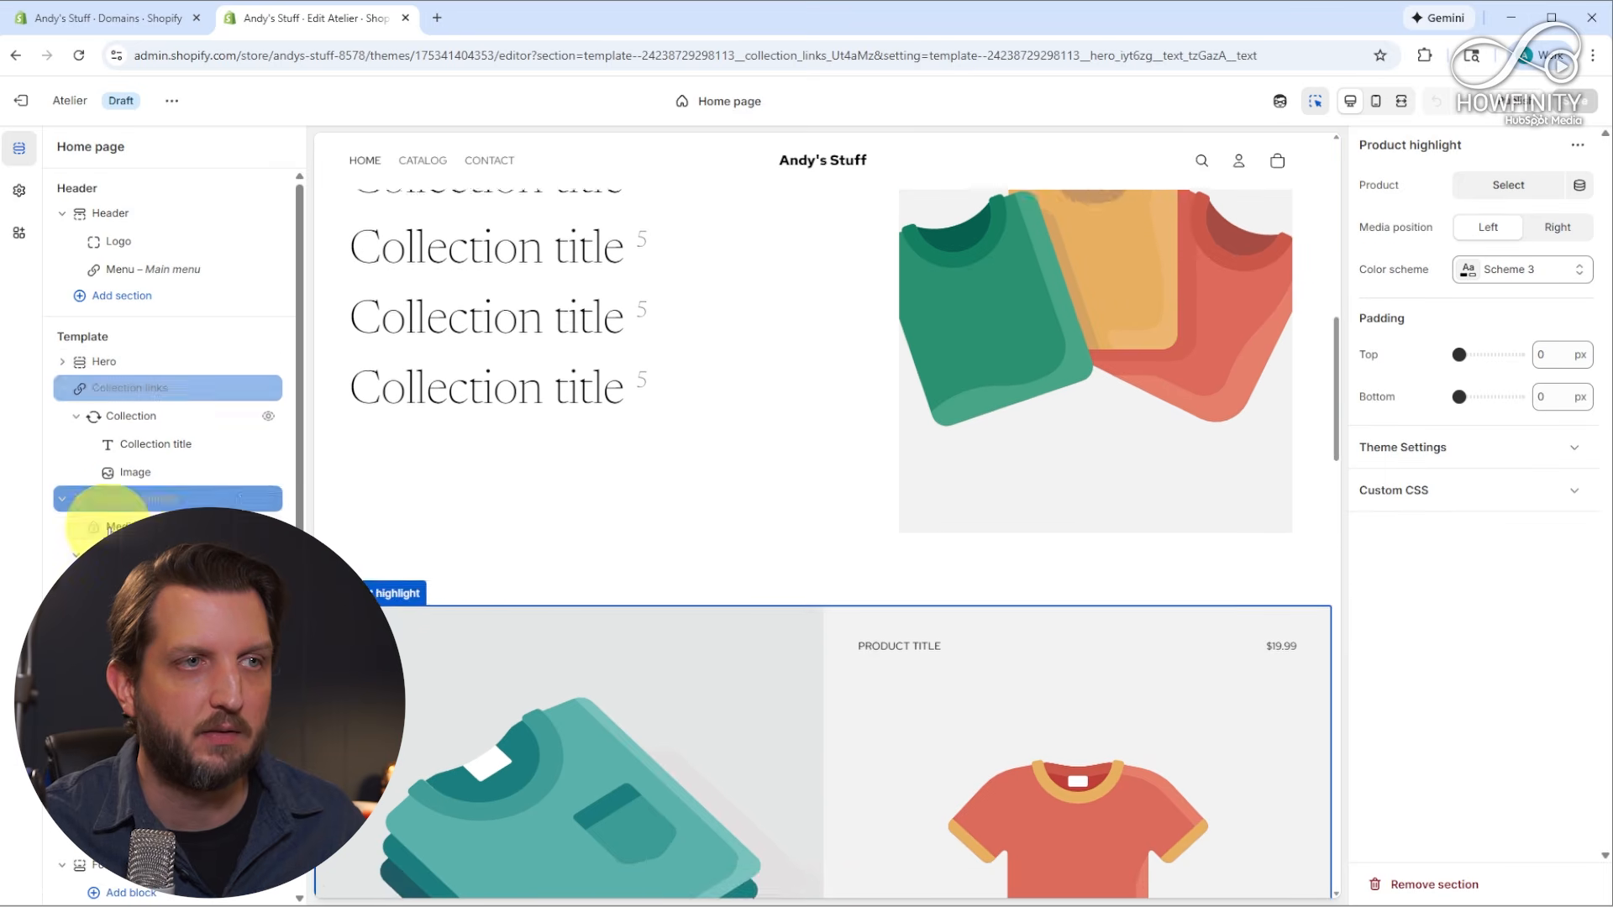
pyautogui.click(135, 694)
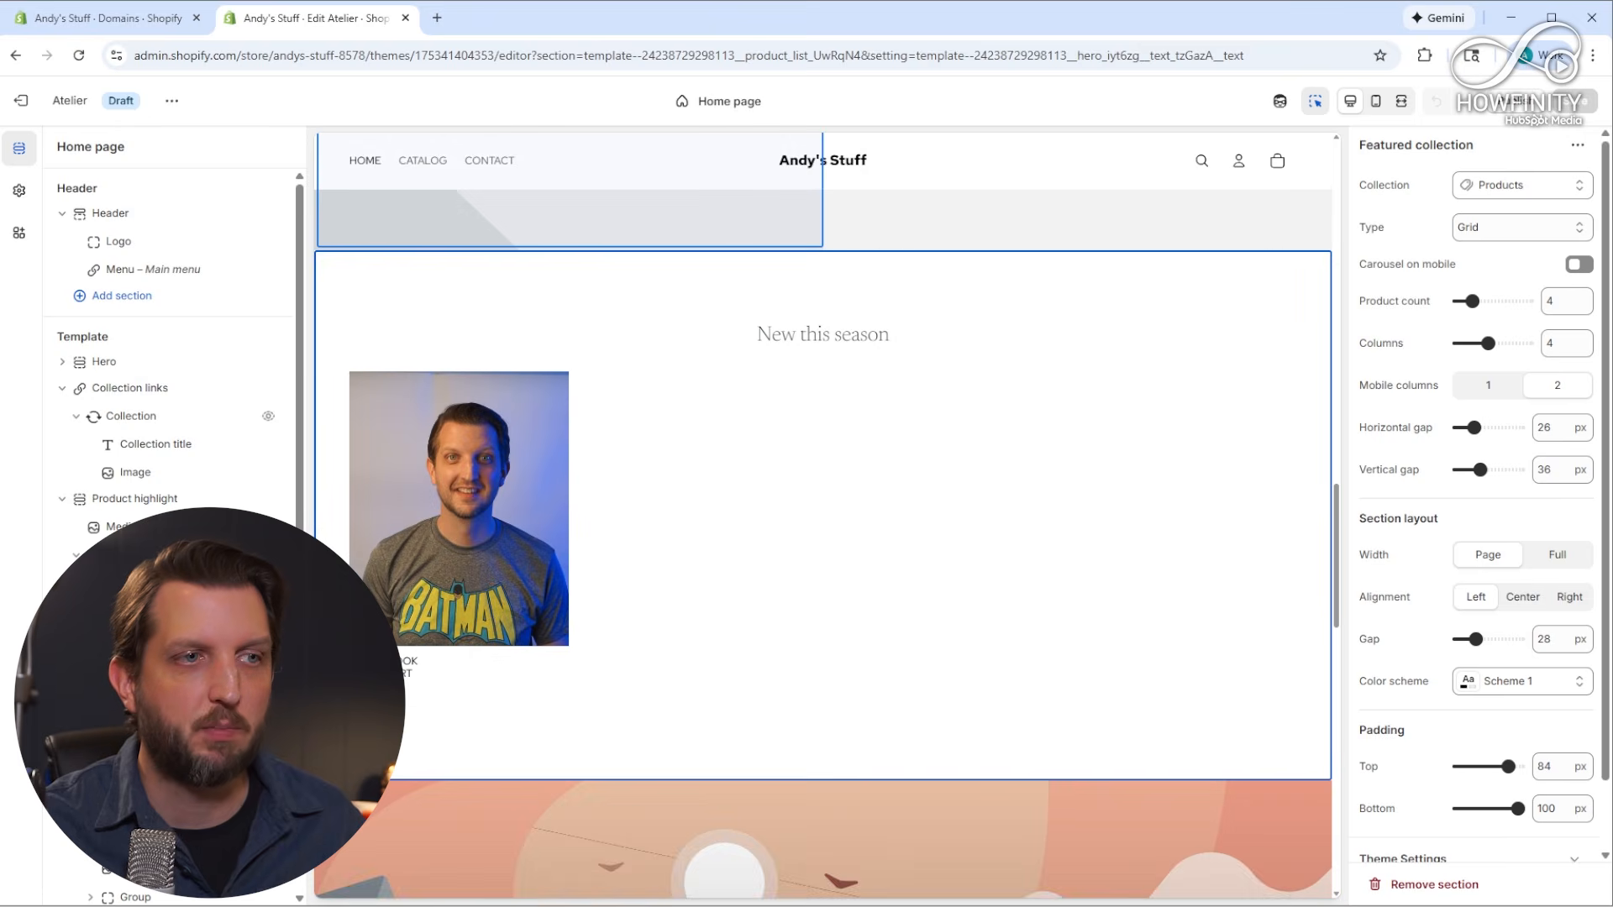
pyautogui.click(135, 841)
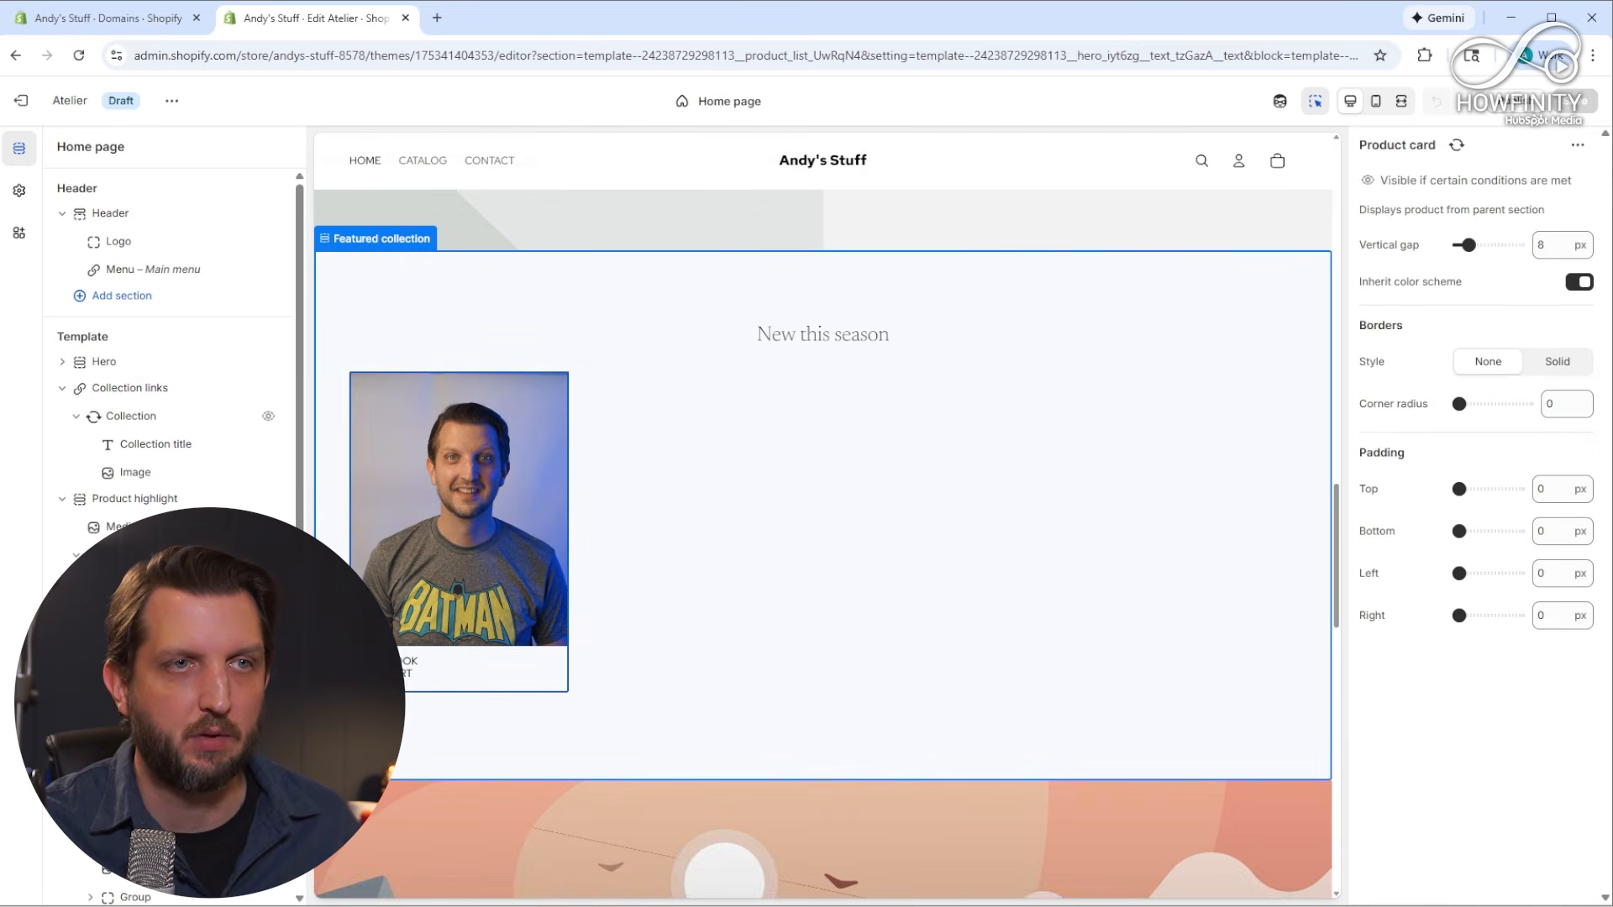
# Open the Logo block of the Header section and try hiding the logo on the home page
pyautogui.click(114, 217)
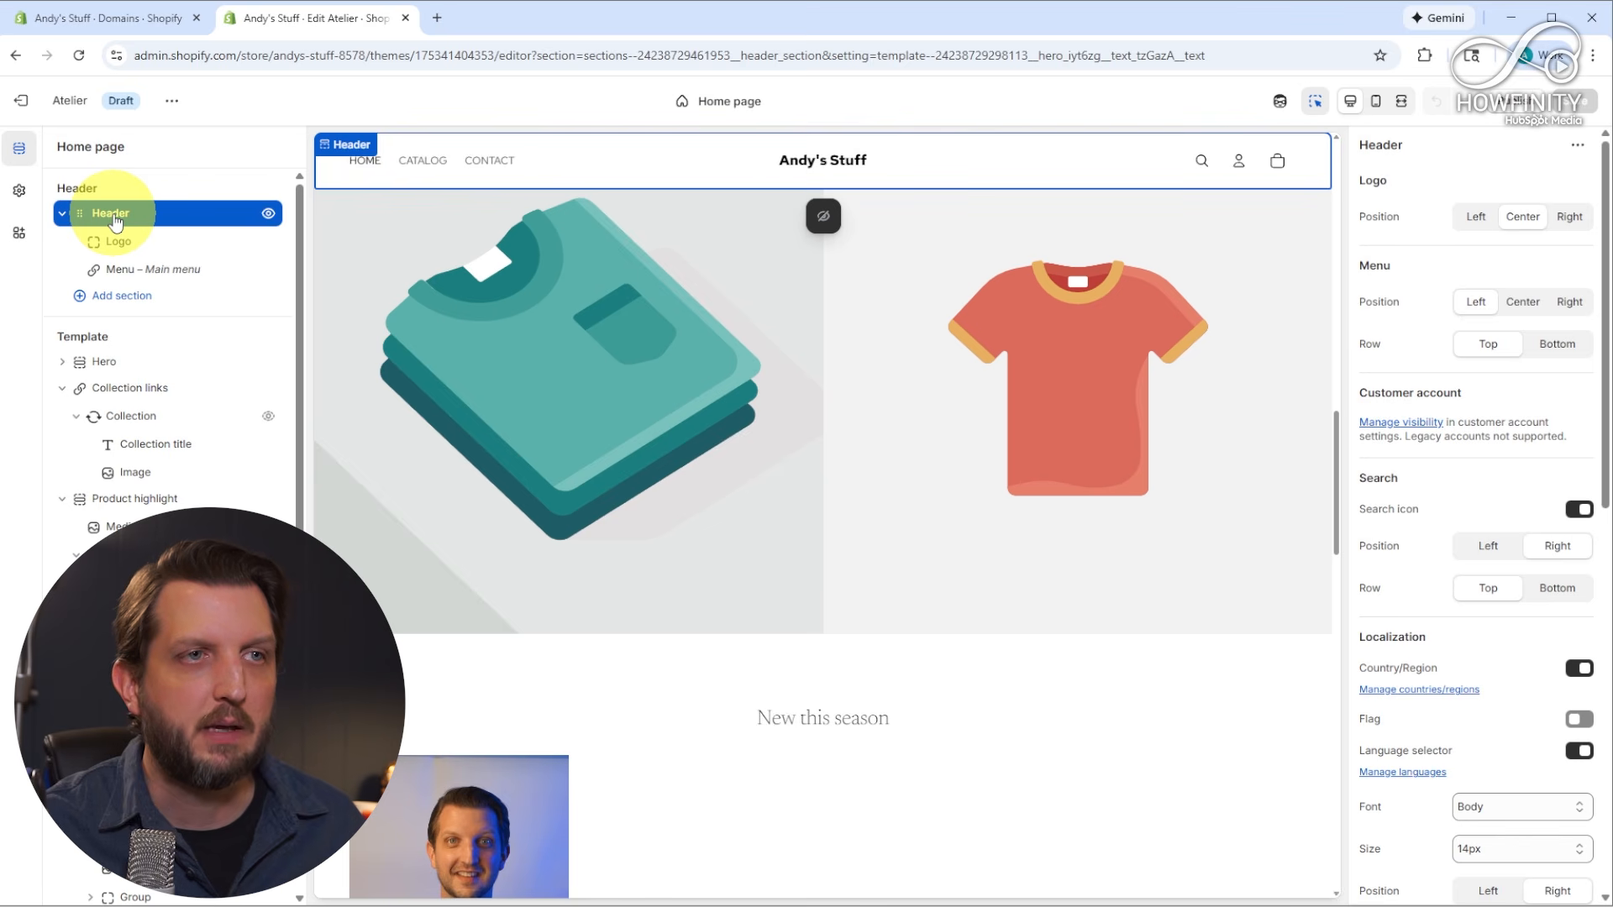
pyautogui.click(116, 217)
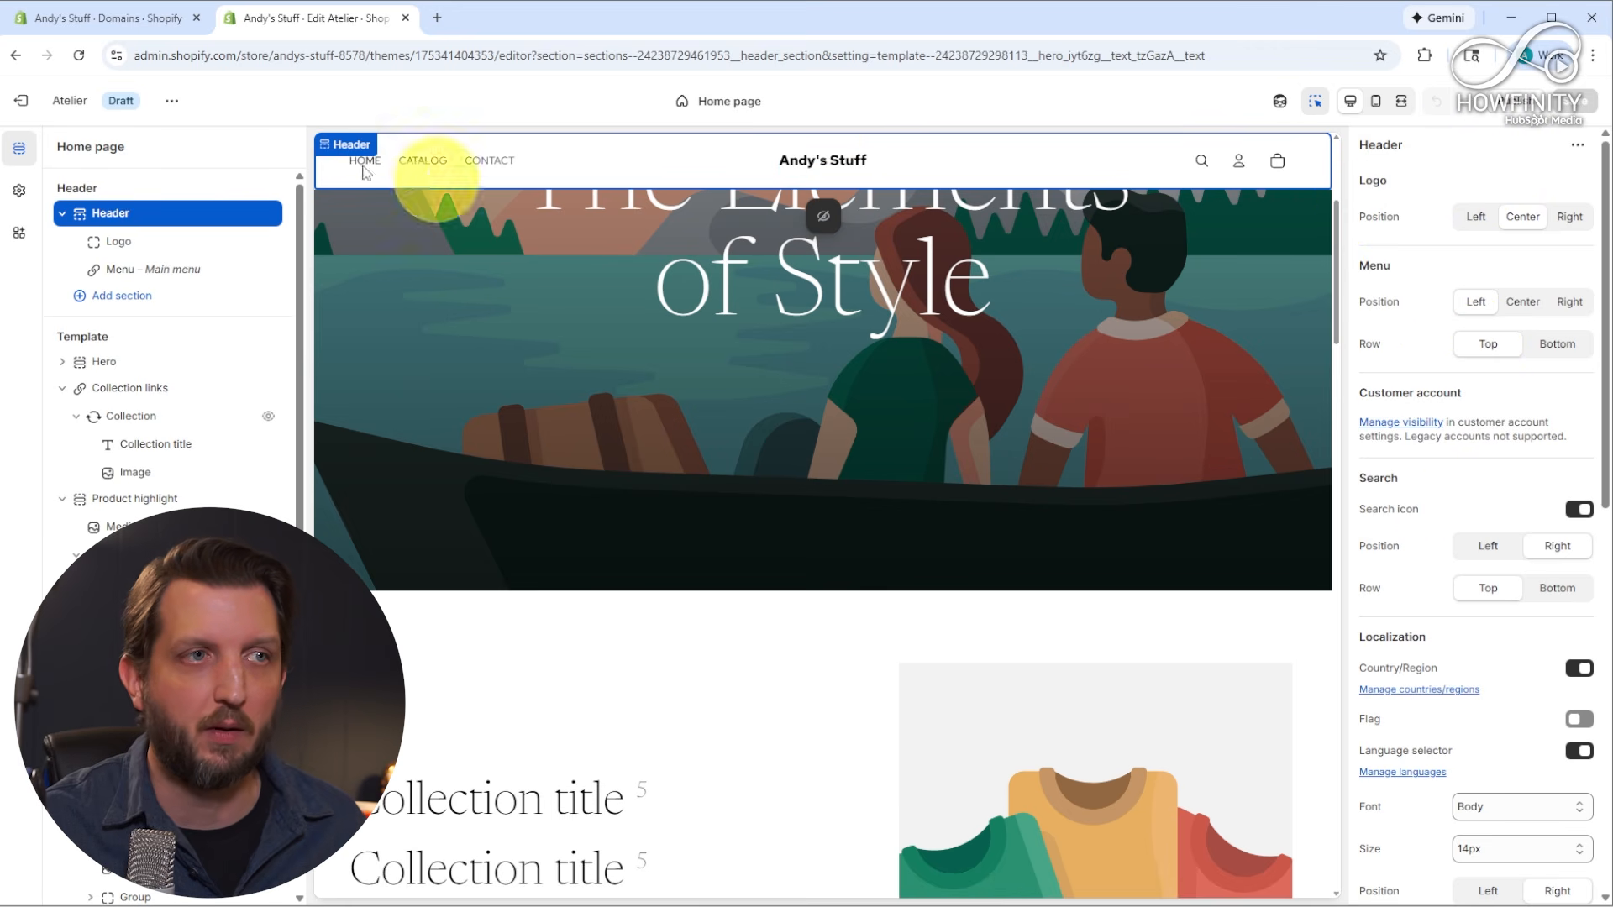
pyautogui.click(118, 244)
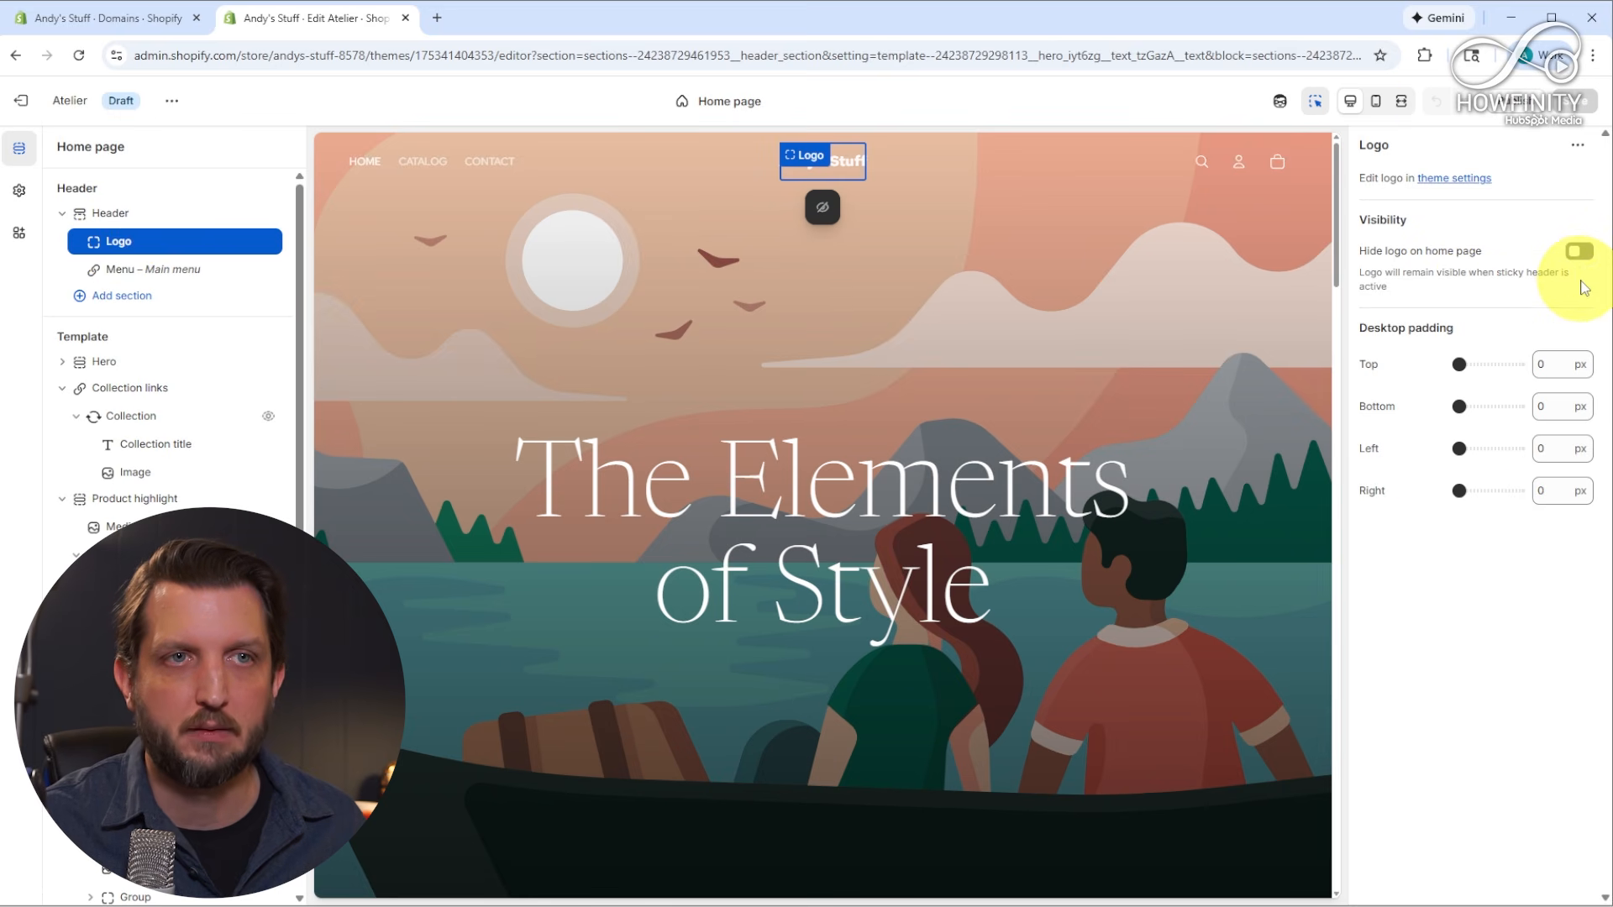
pyautogui.click(1580, 251)
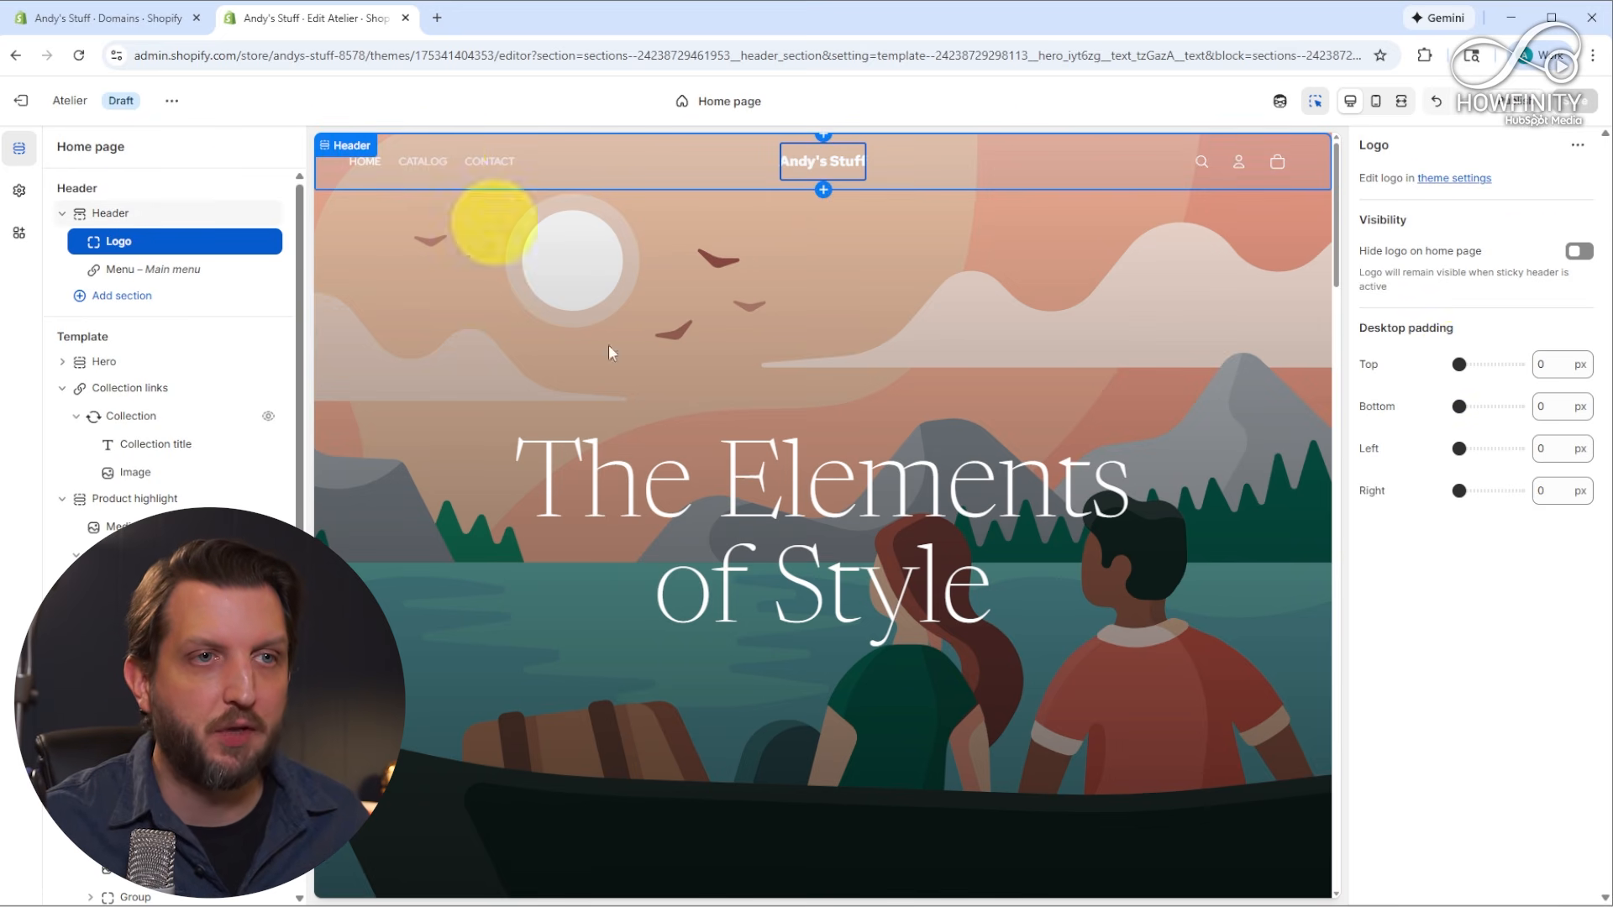
# Inspect the hero heading "The Elements of Style" and the header's cart, ending on the heading's text settings
pyautogui.click(832, 503)
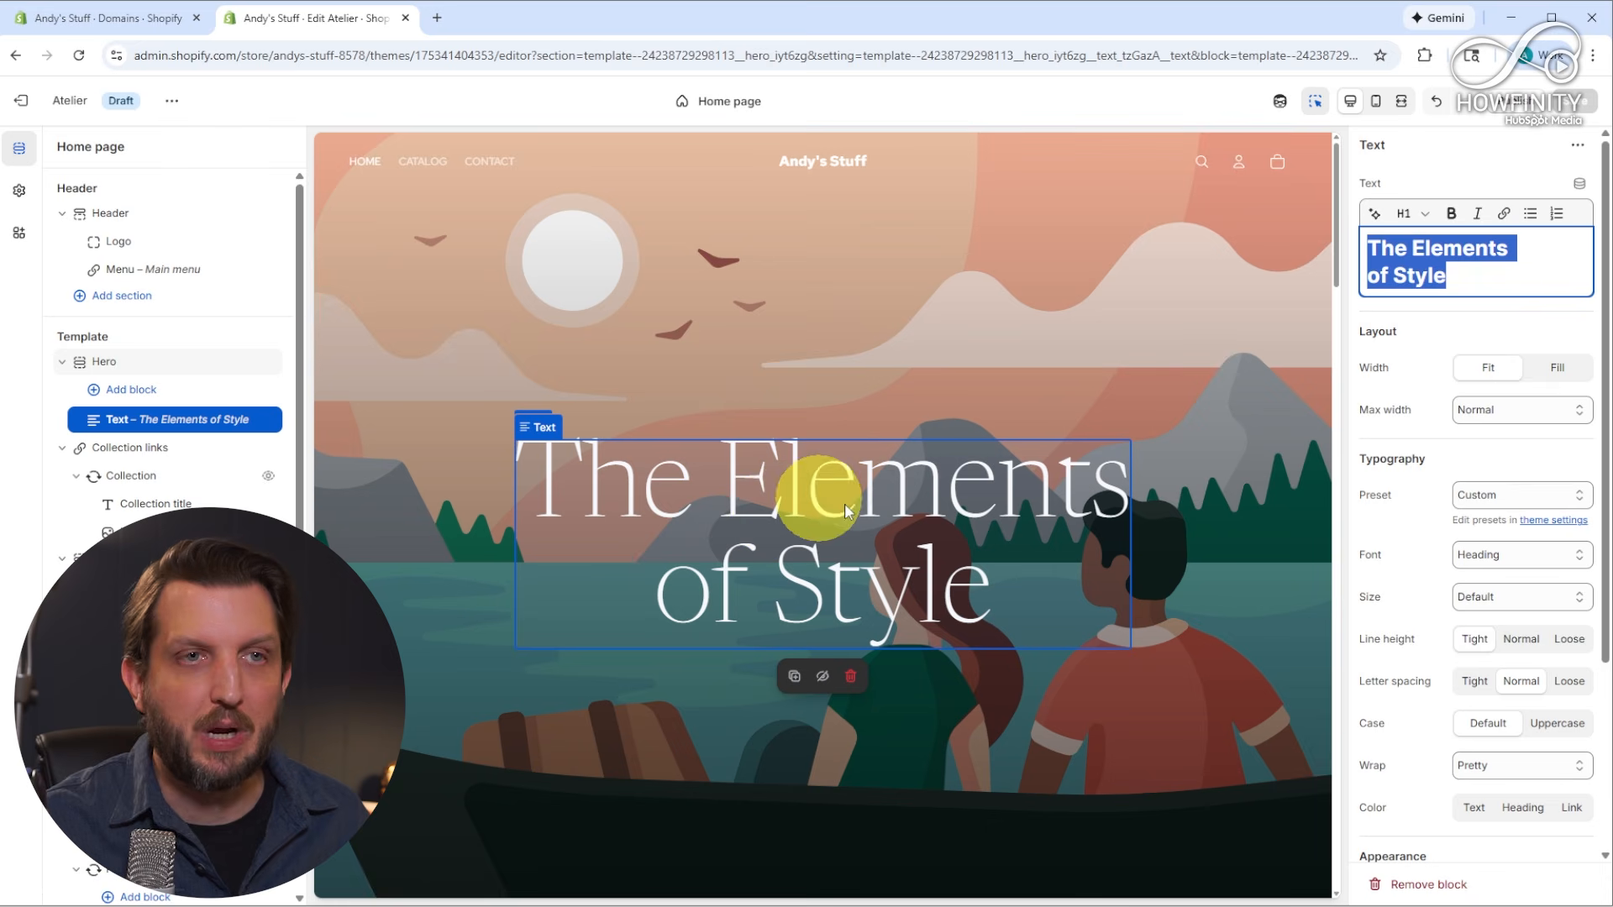
pyautogui.click(1233, 163)
pyautogui.click(1258, 168)
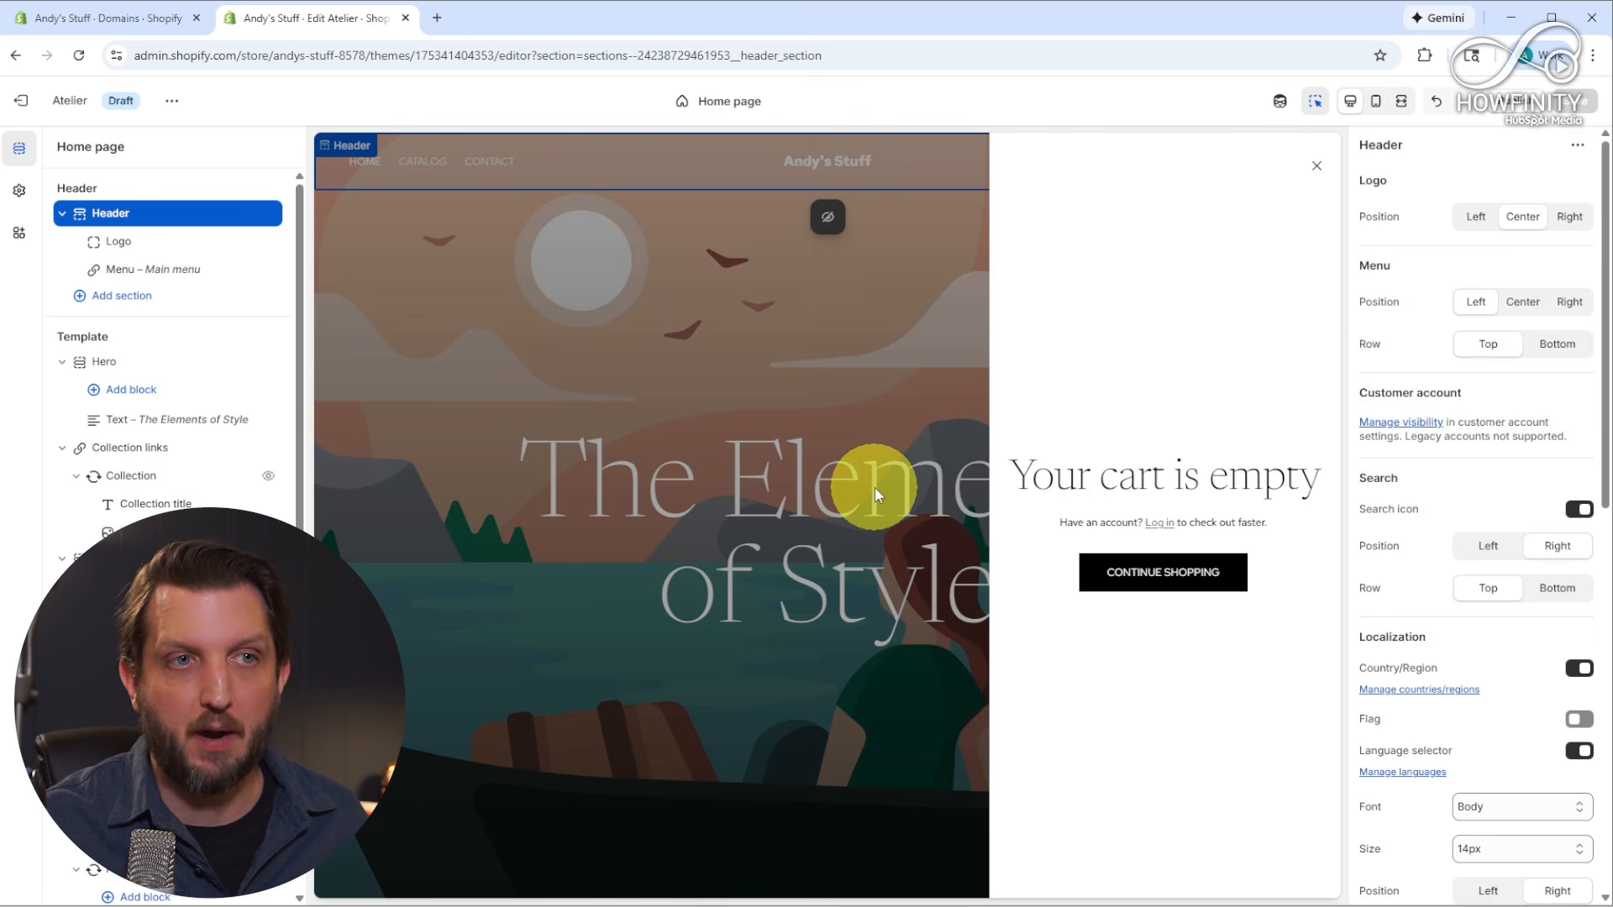
pyautogui.click(875, 487)
pyautogui.click(800, 604)
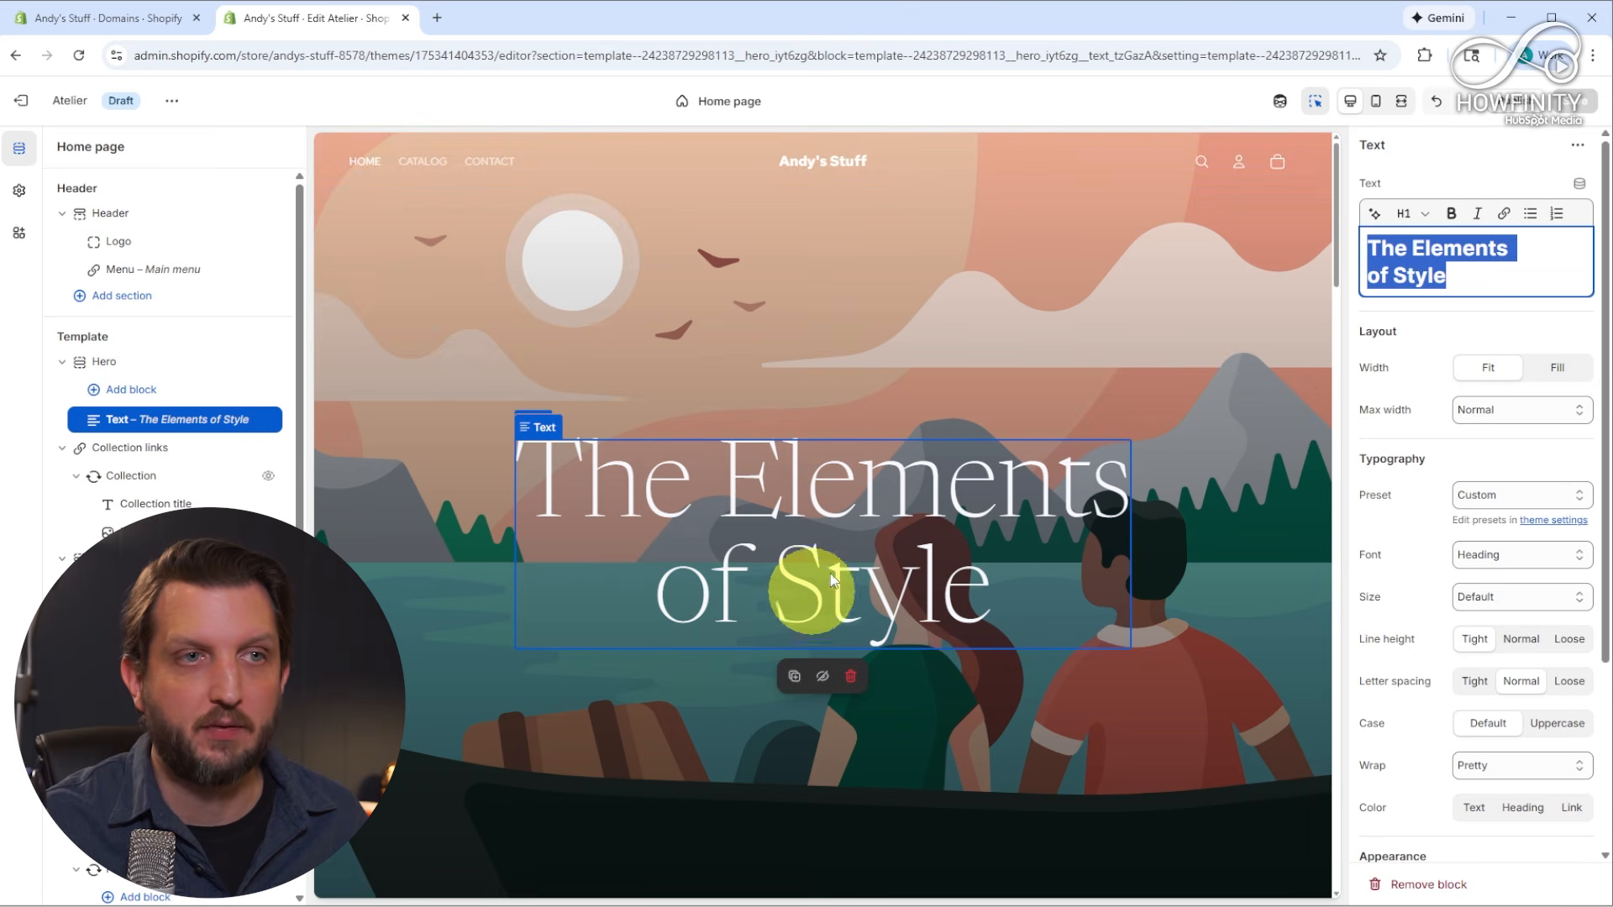
pyautogui.click(139, 420)
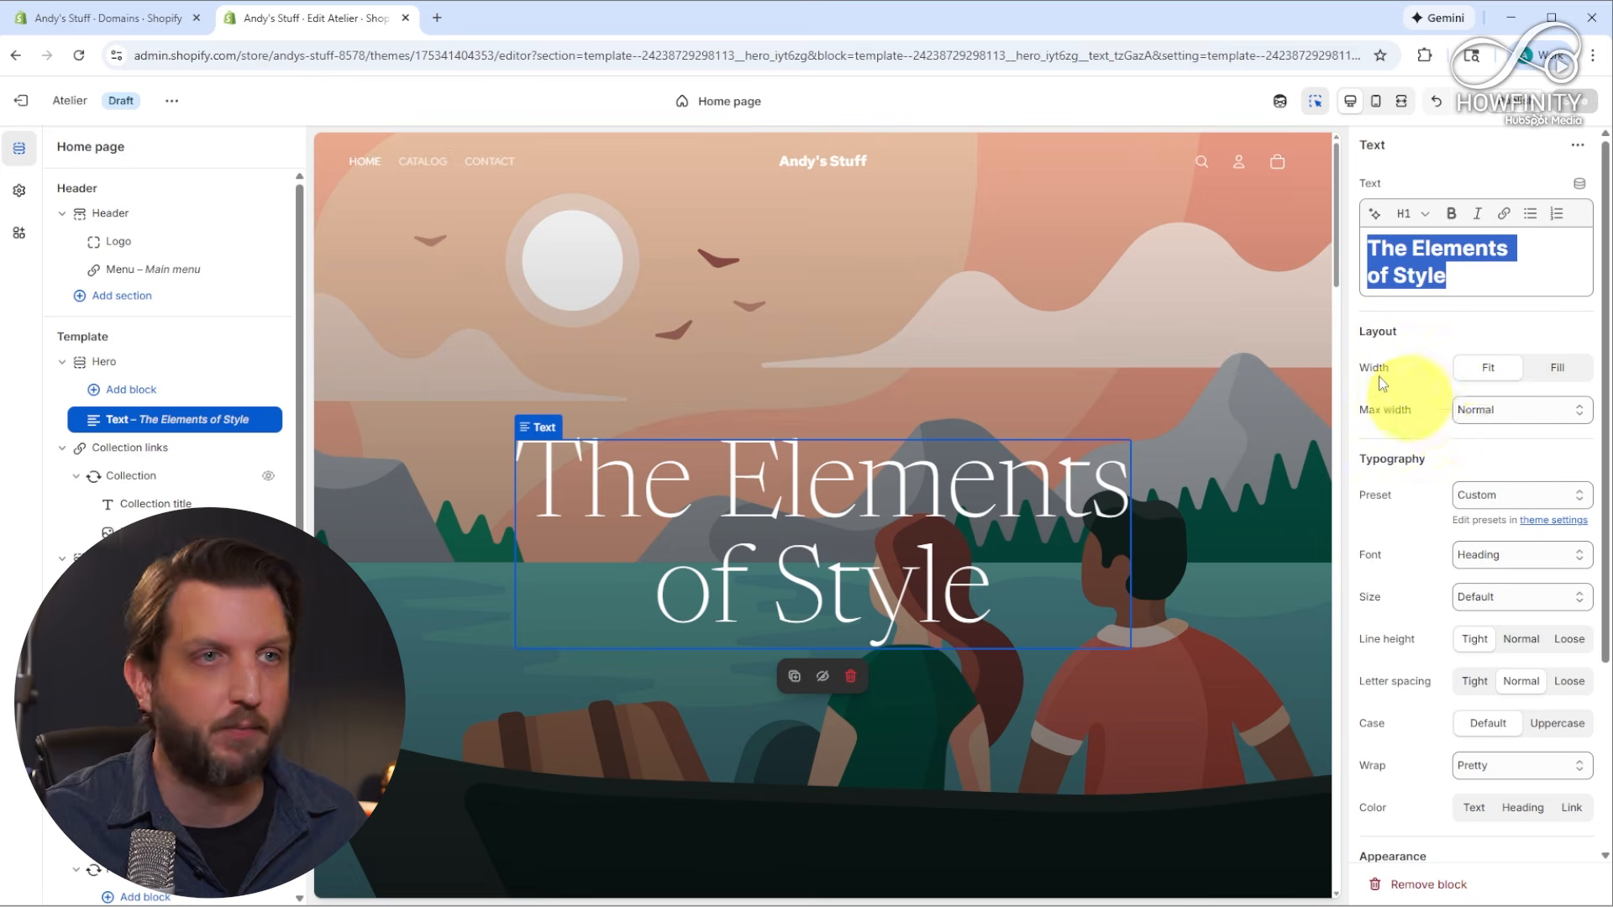
# Inspect the header's Main menu block and its available color schemes
pyautogui.click(220, 270)
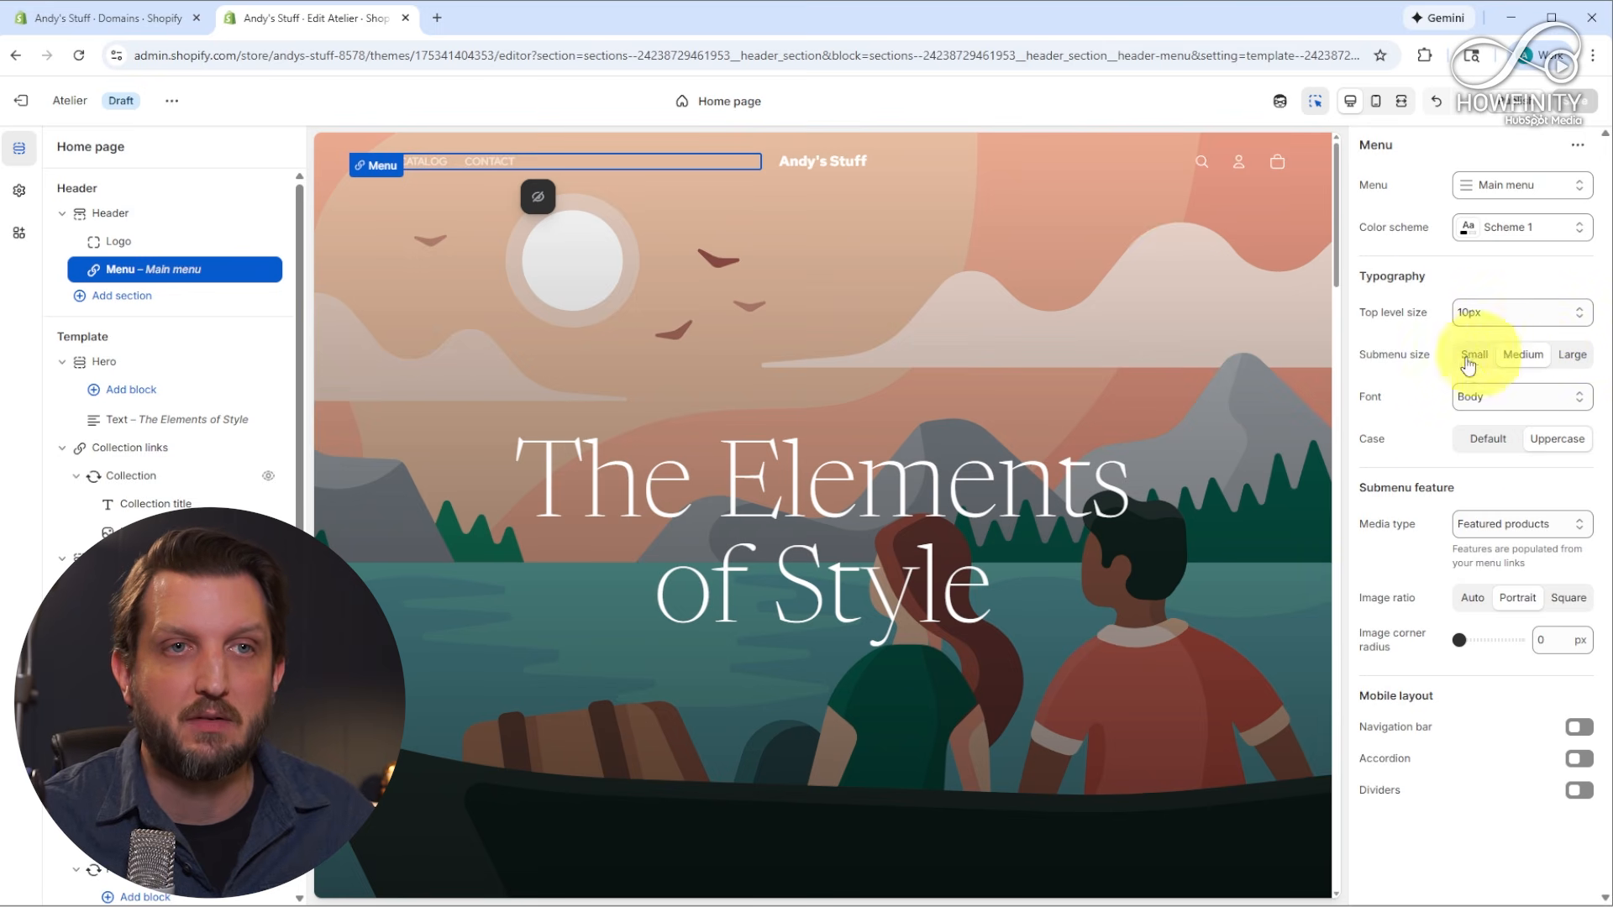
pyautogui.click(1578, 231)
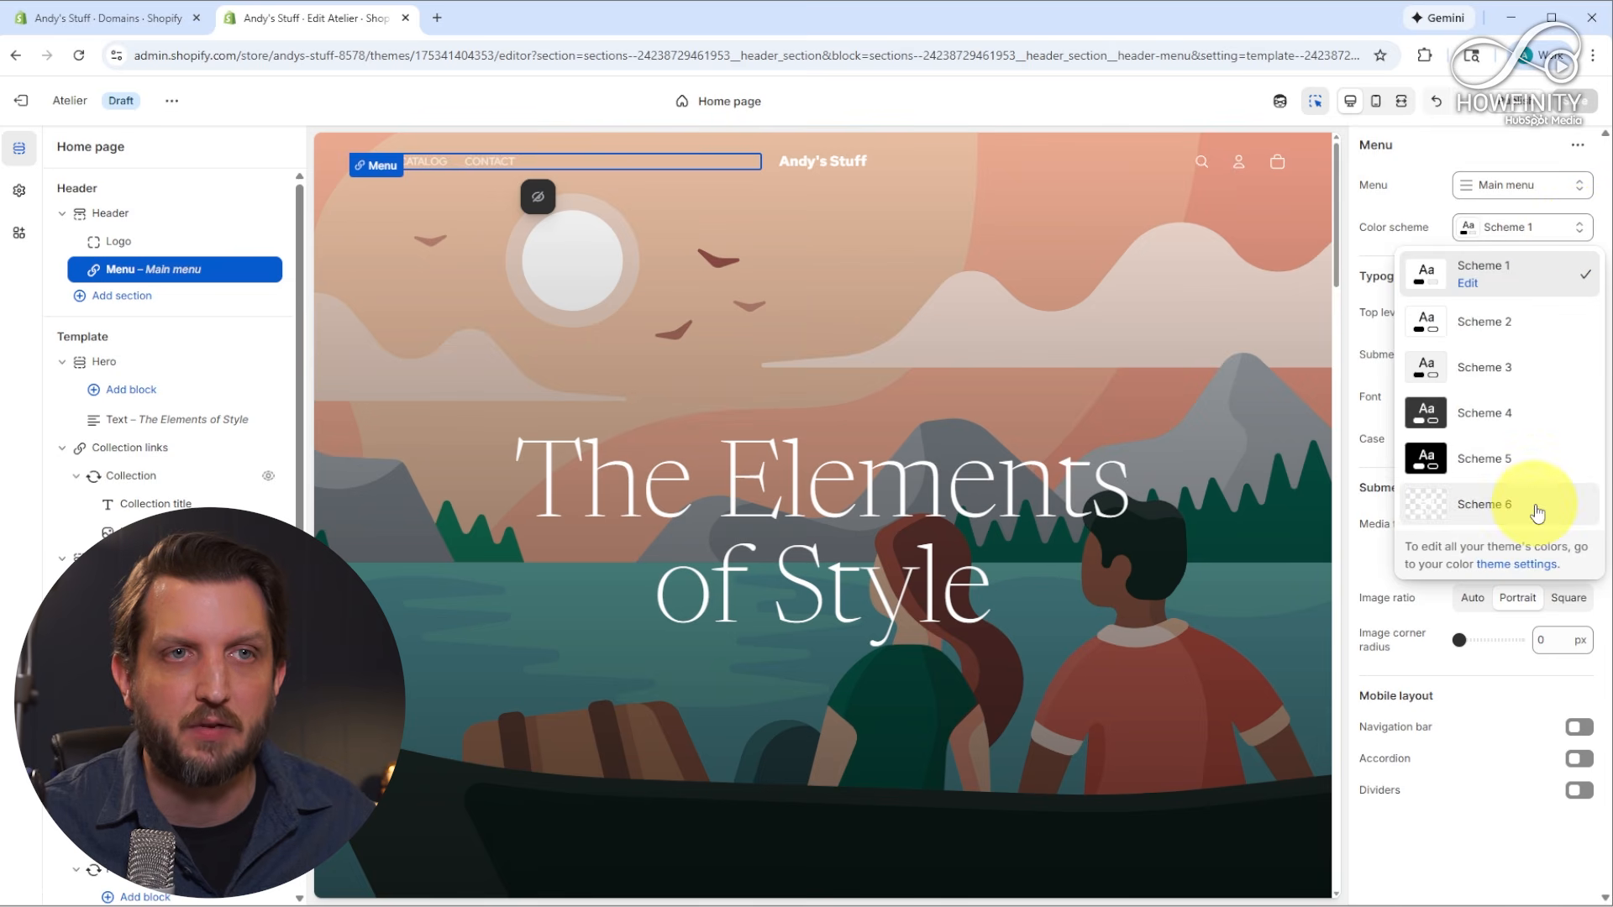
pyautogui.click(1416, 216)
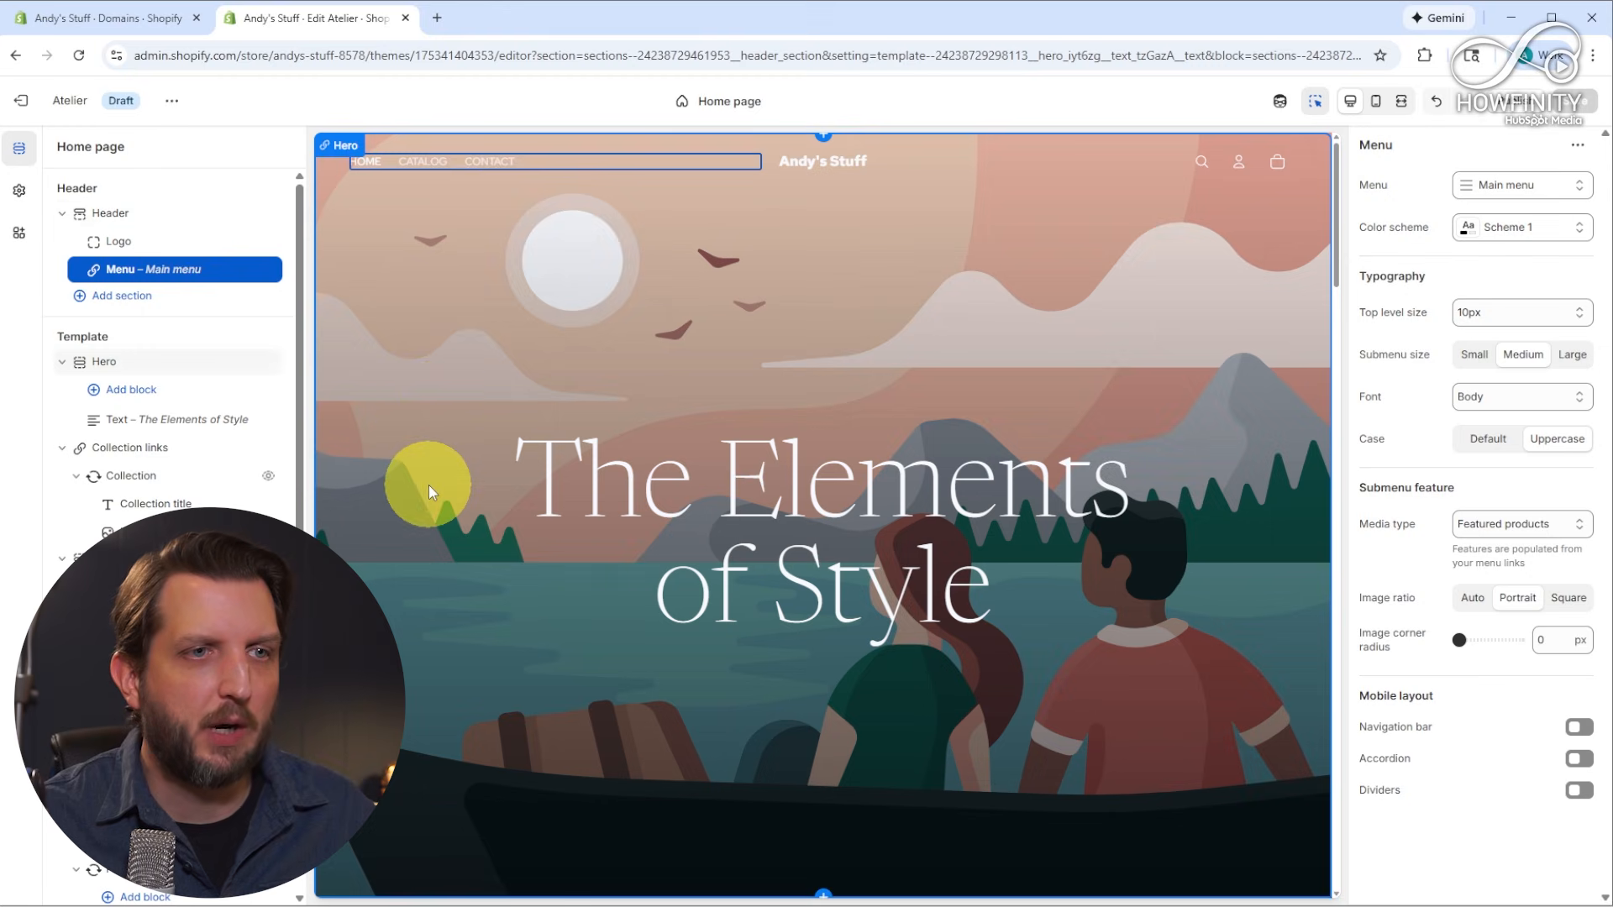
# Upload the happy-man-in-striped-sweater photo and use it as the first media image of the Hero section
pyautogui.click(428, 491)
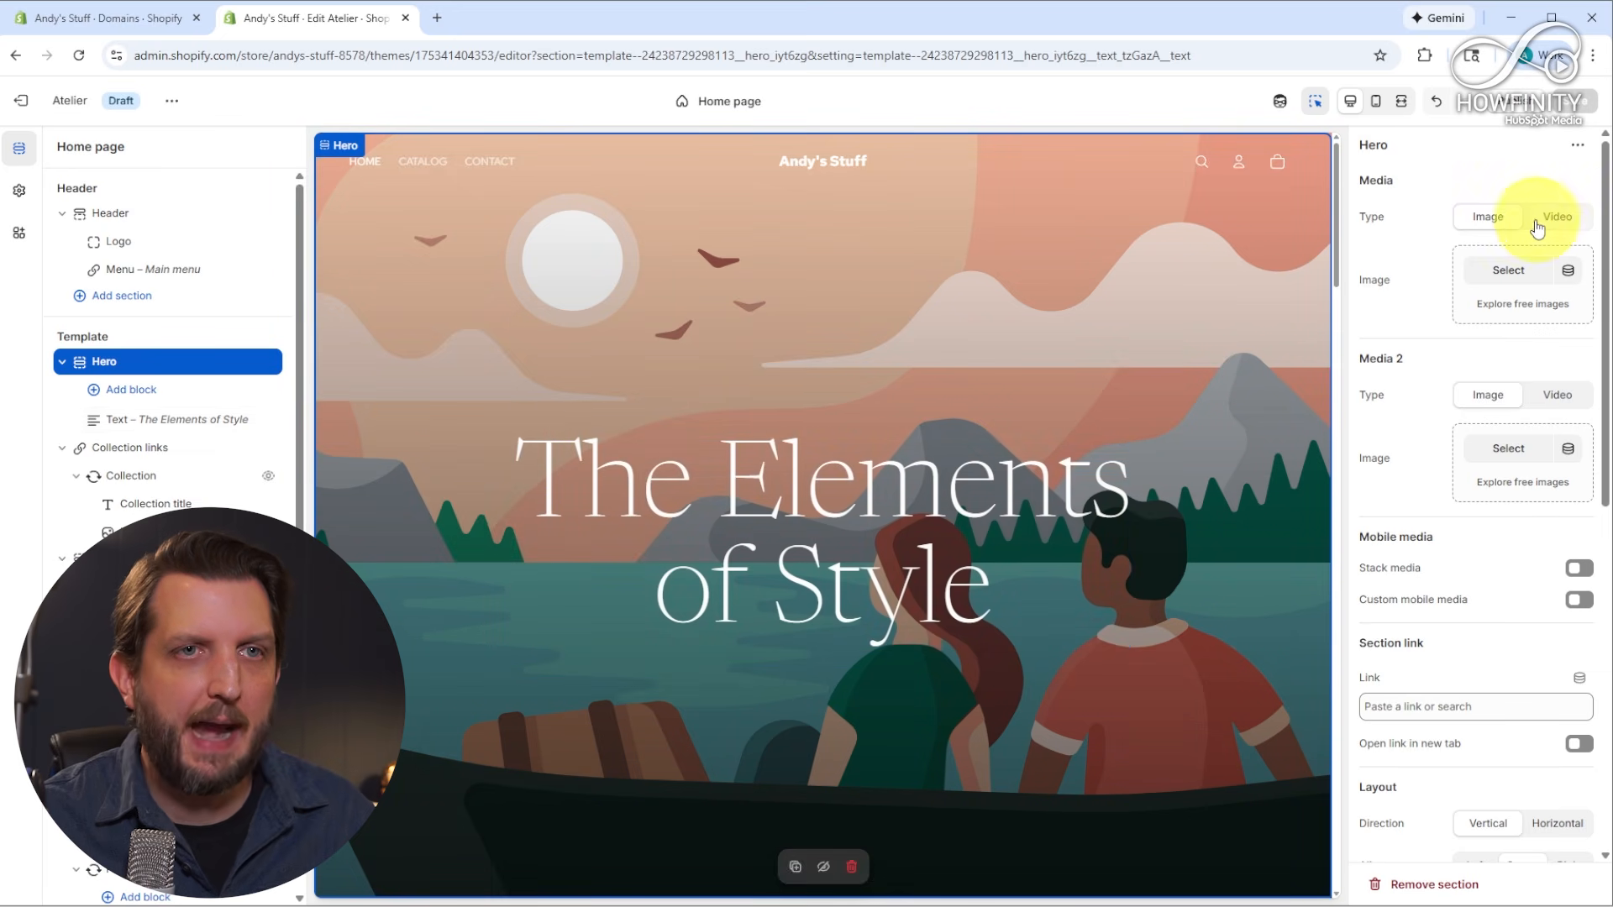
pyautogui.click(1508, 271)
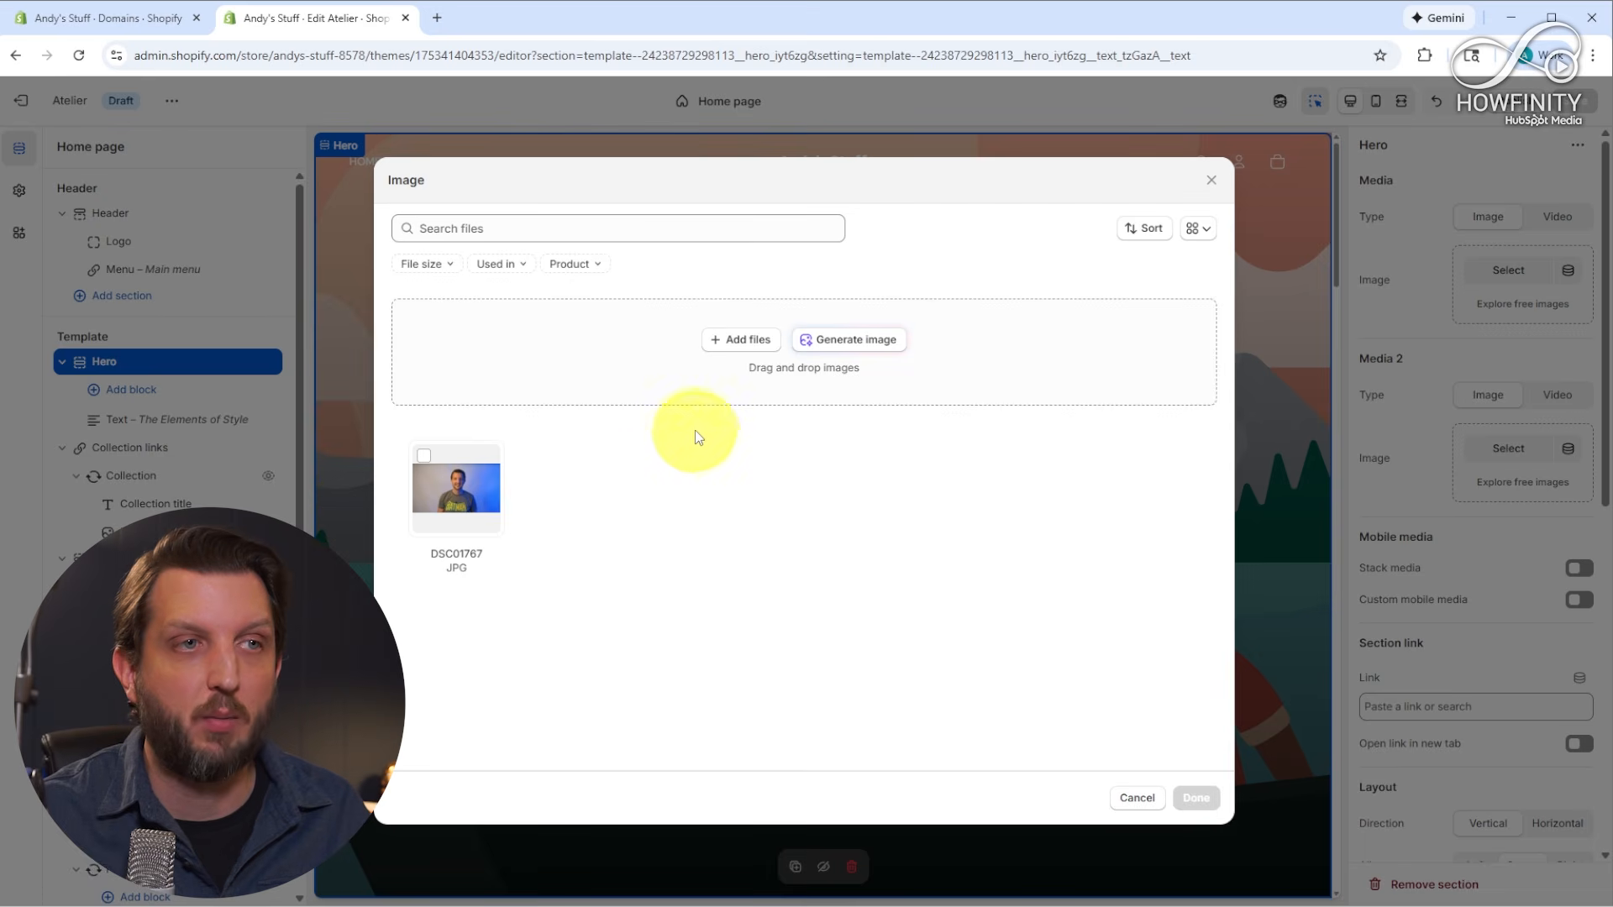
pyautogui.click(754, 340)
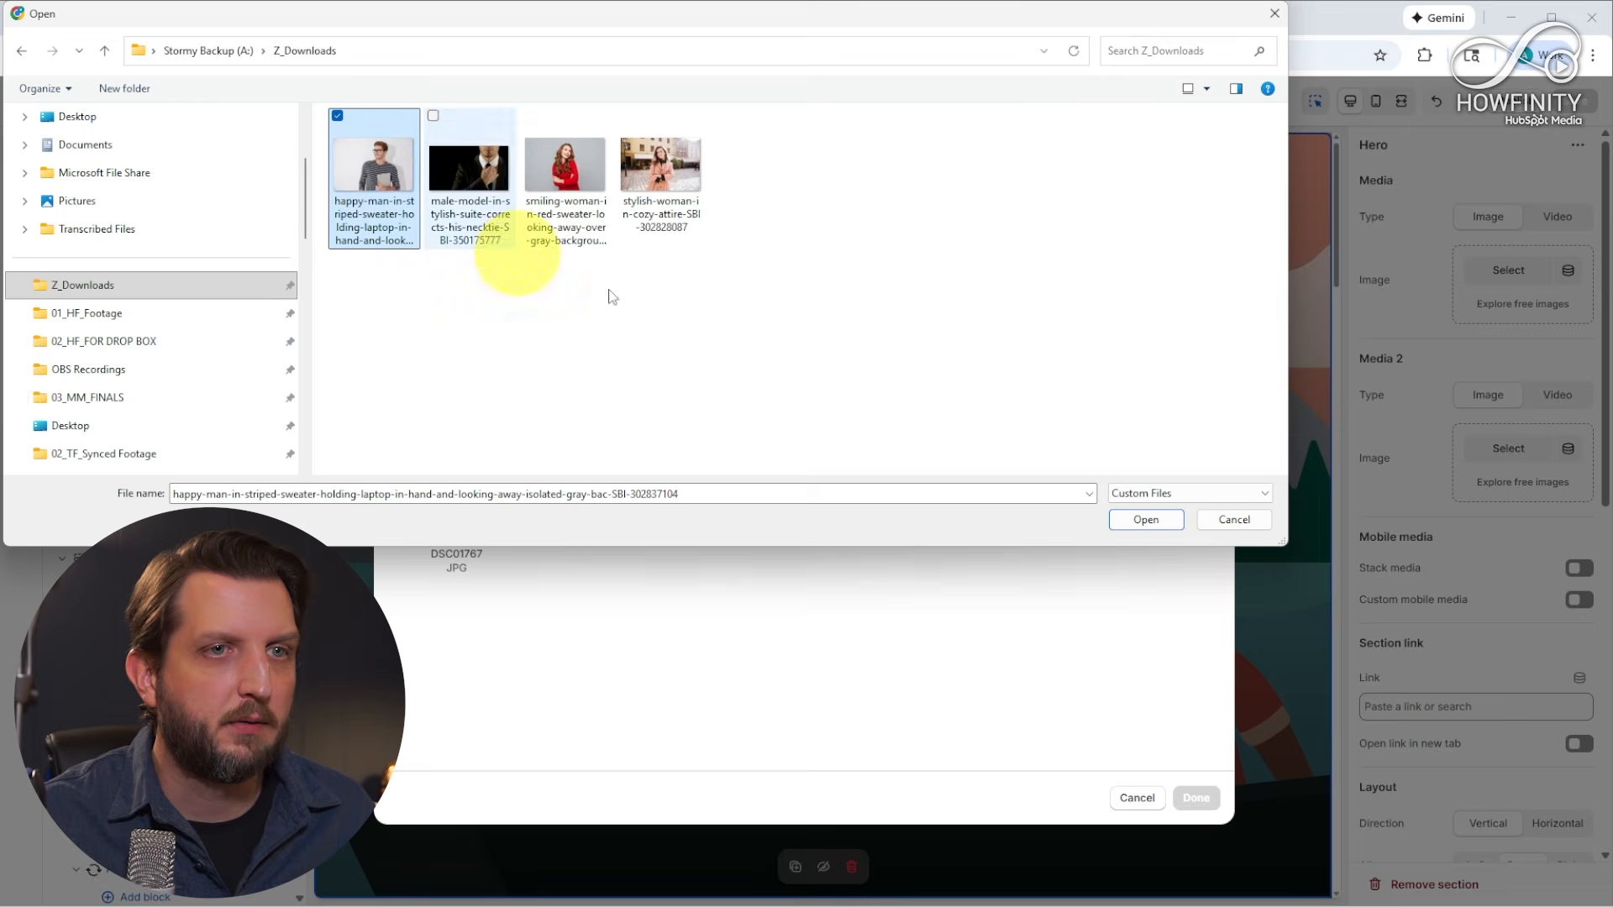
pyautogui.click(1146, 520)
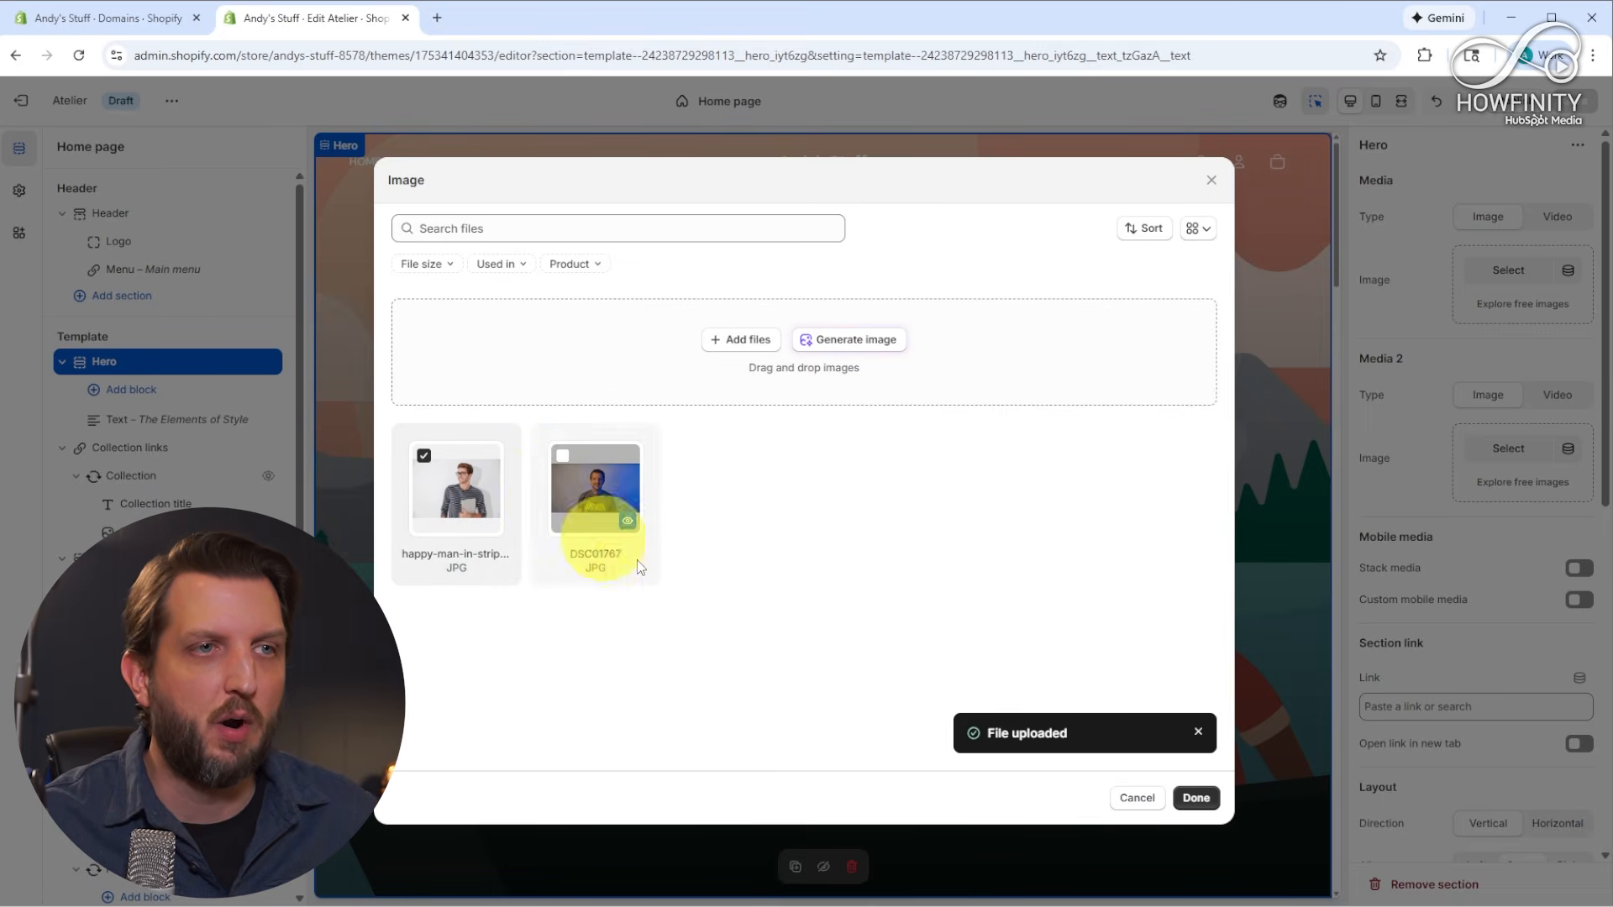
pyautogui.click(1196, 799)
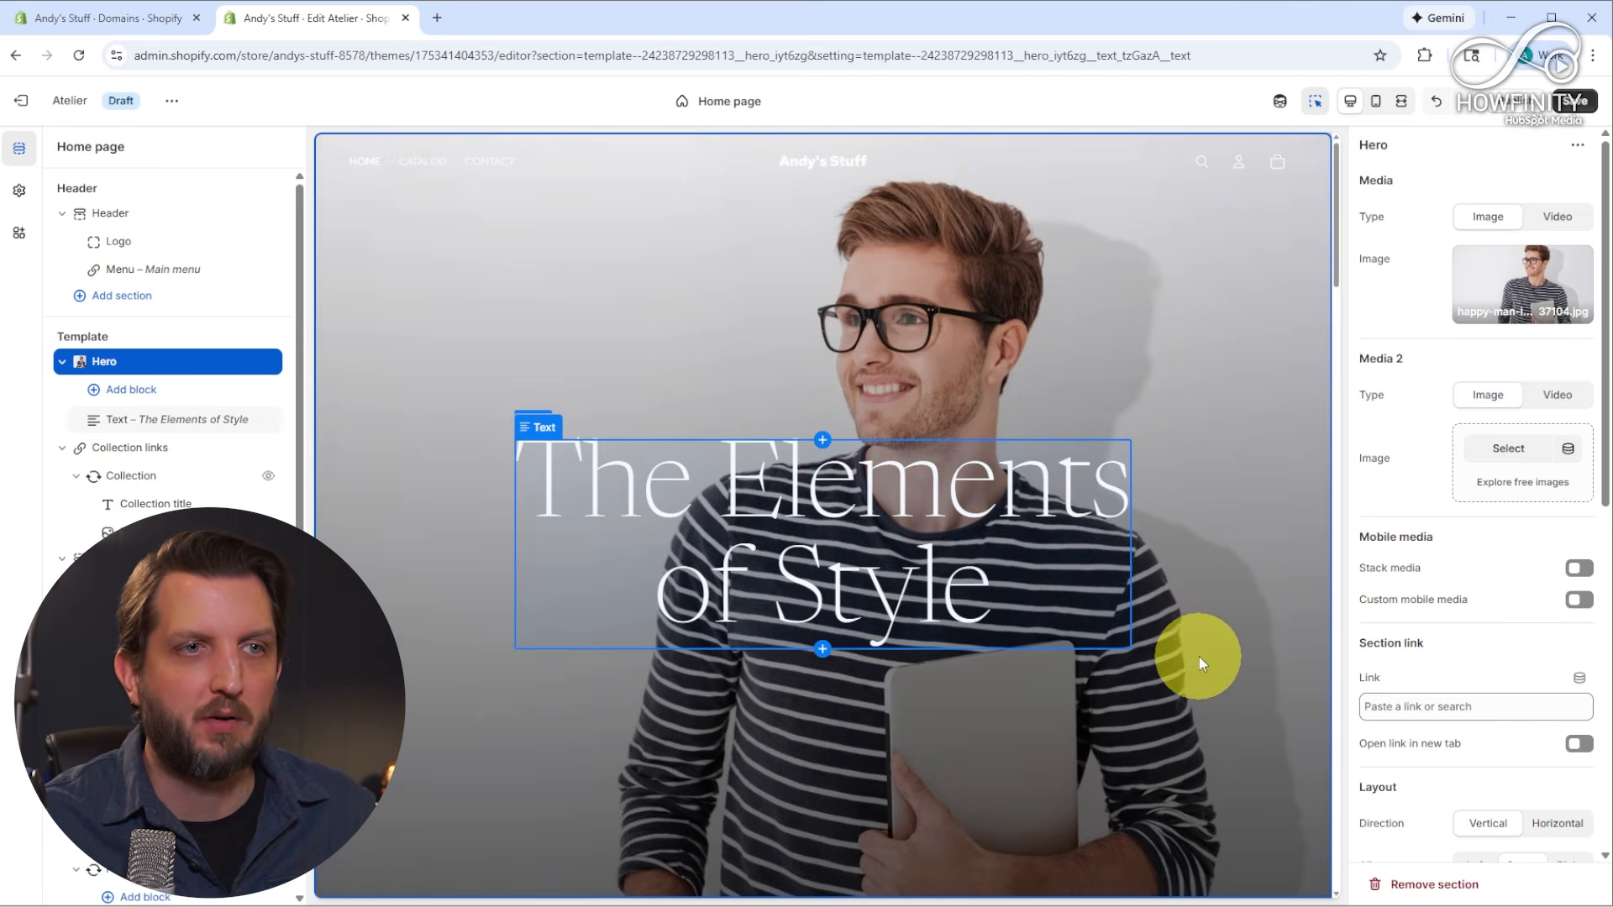
pyautogui.scroll(-5, 1198, 657)
pyautogui.scroll(5, 1197, 660)
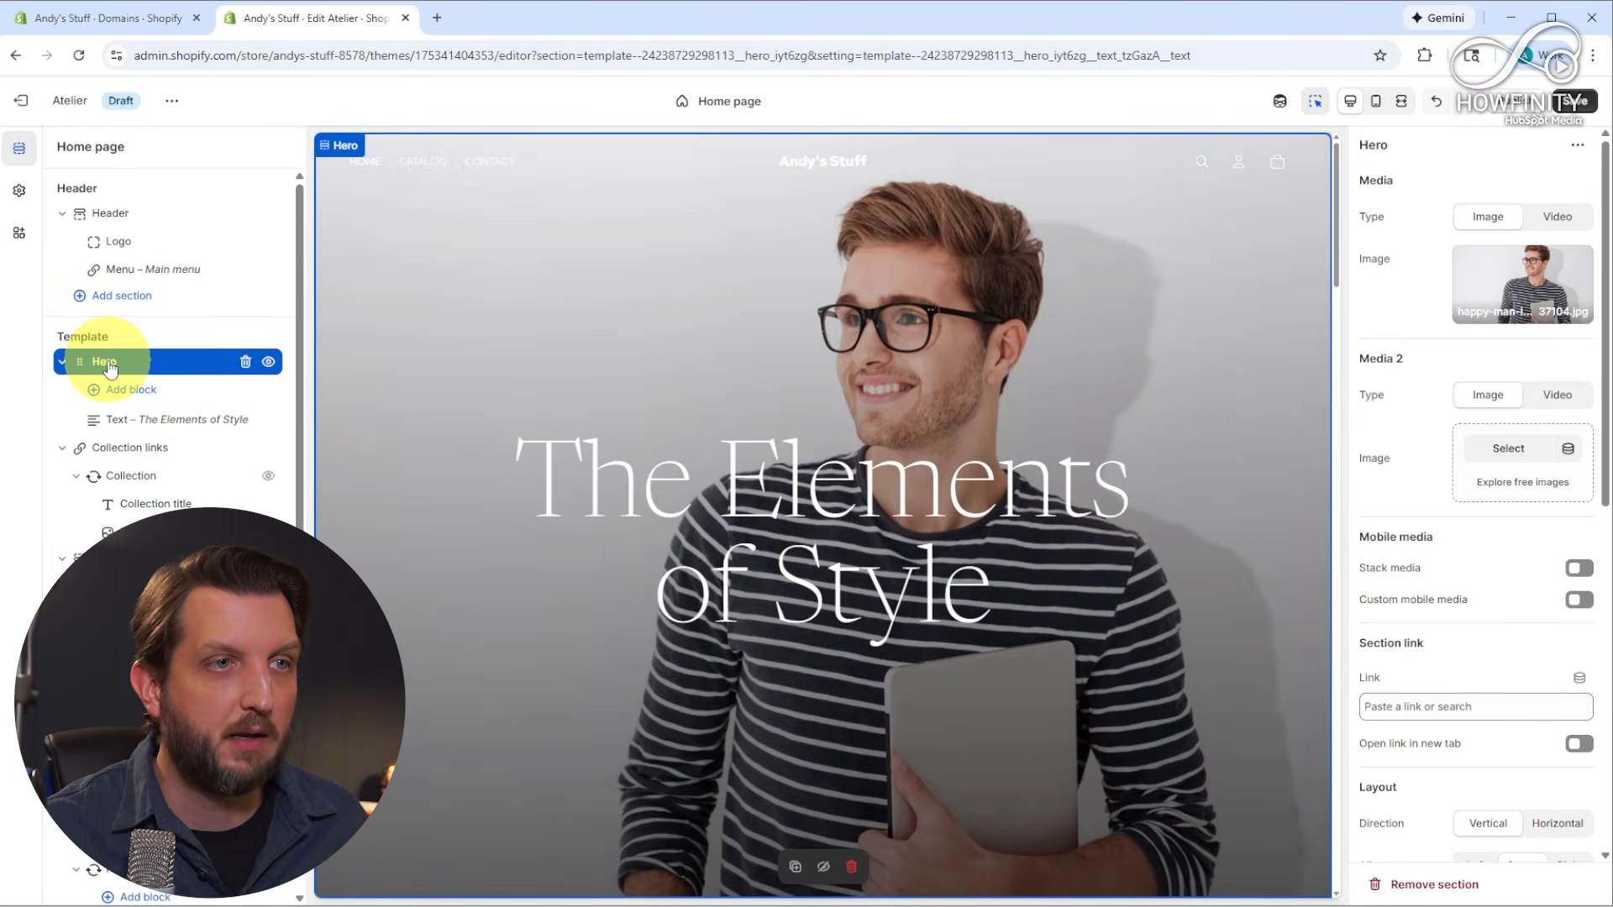
# Replace the hero heading text with "Look Your Best Today!"
pyautogui.click(132, 420)
pyautogui.click(601, 479)
pyautogui.click(616, 385)
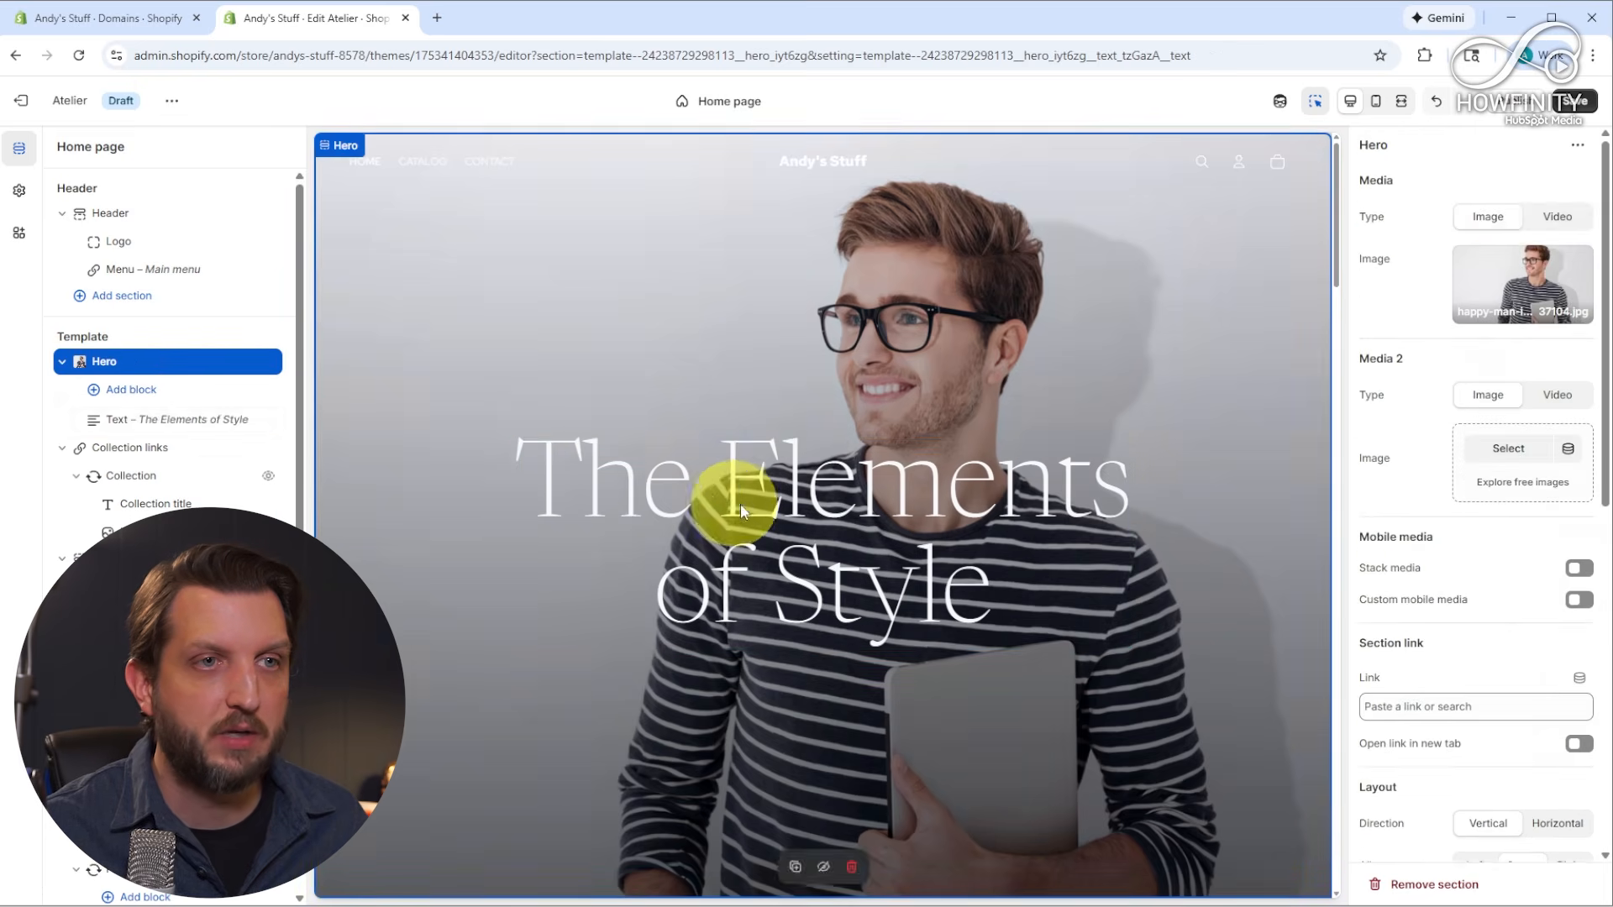
pyautogui.click(777, 492)
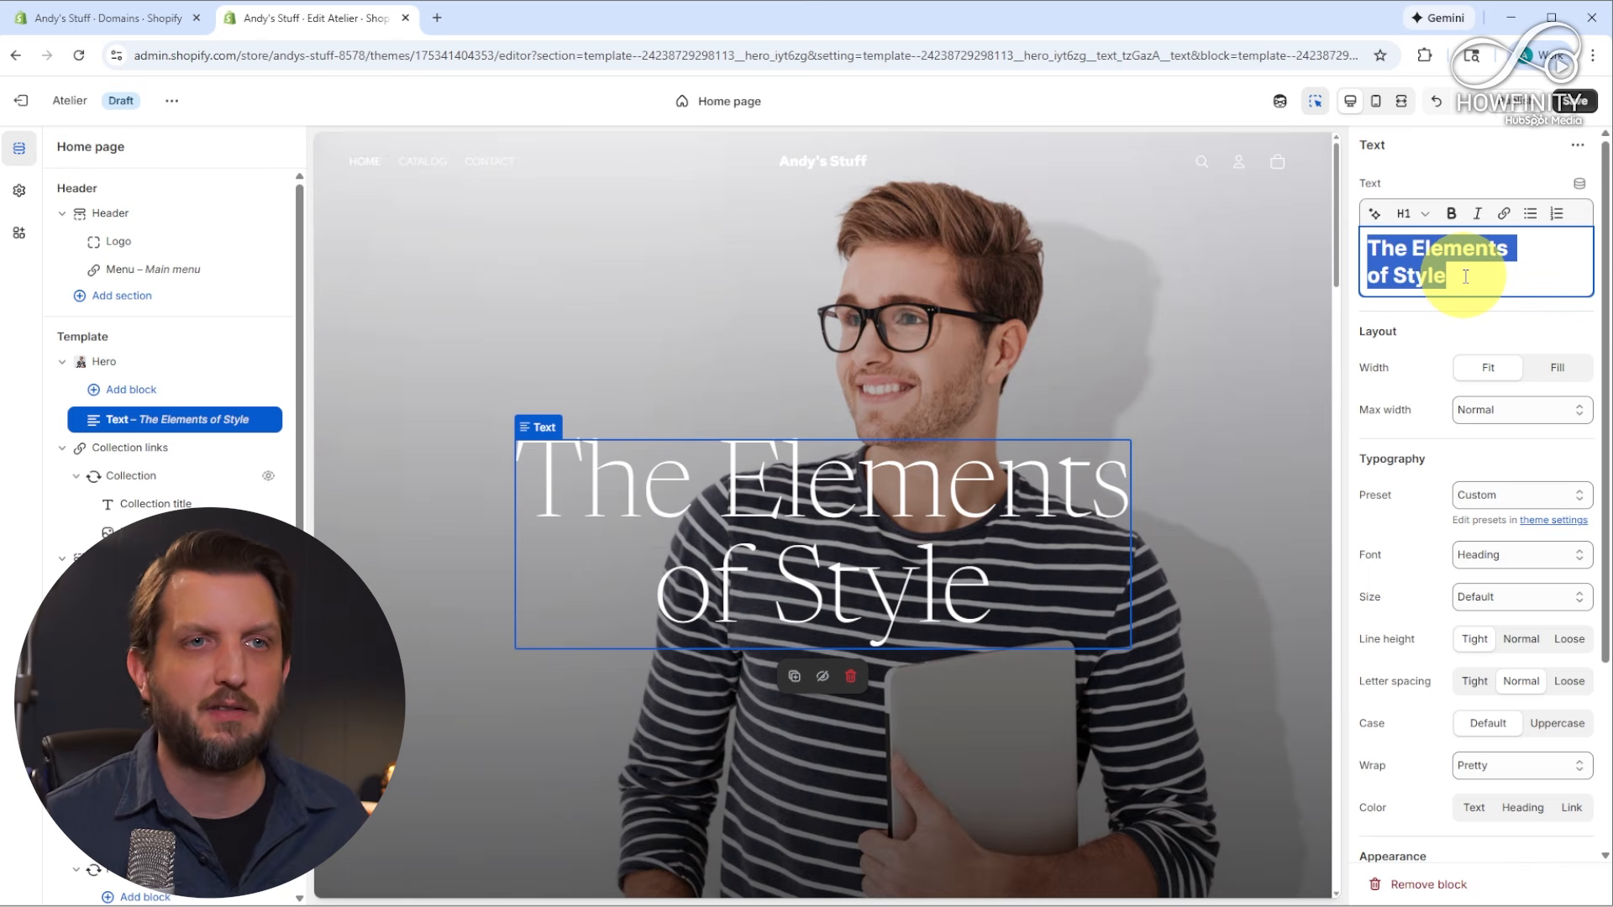
pyautogui.write('Look your Best Today!')
pyautogui.press('BackSpace')
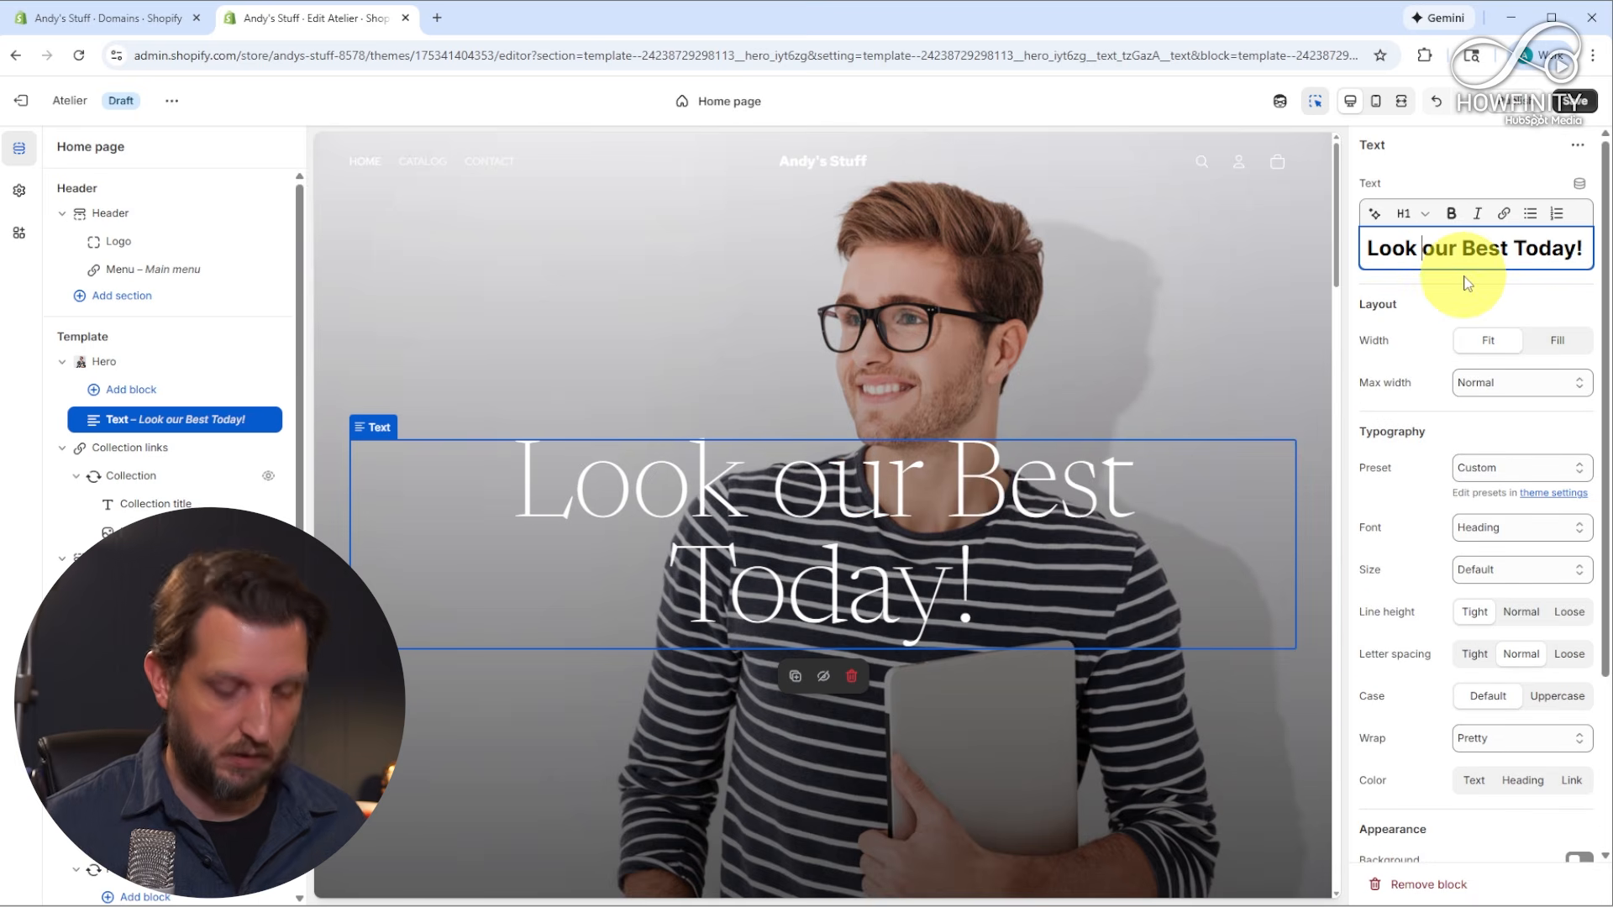
pyautogui.write('Y')
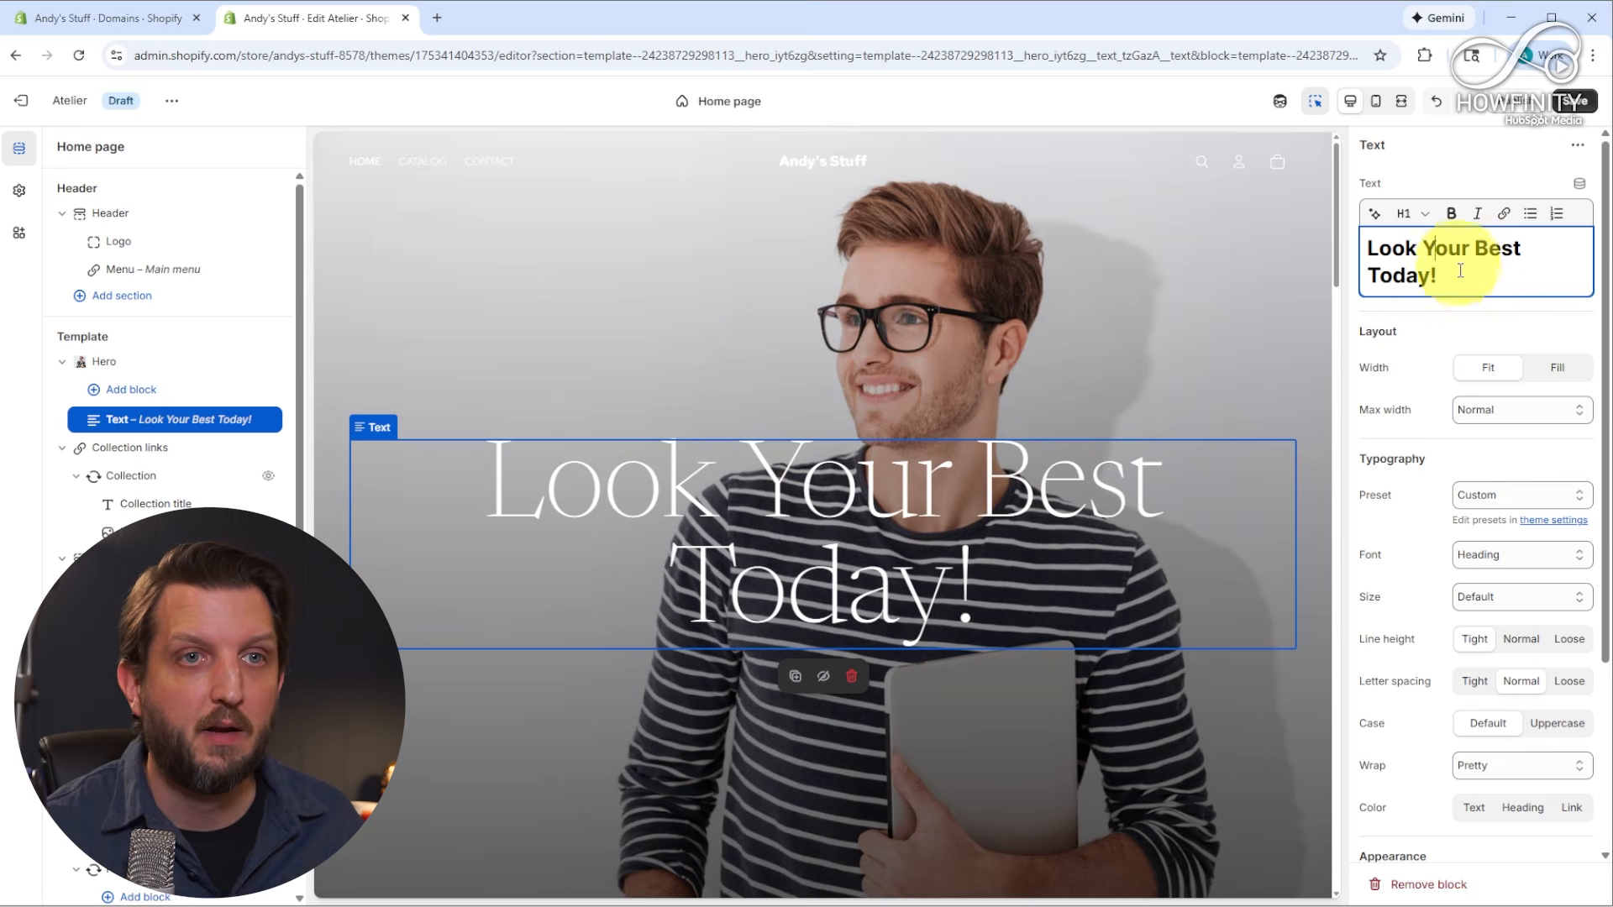
# Italicize the entire "Look Your Best Today!" heading
pyautogui.moveTo(1438, 276); pyautogui.dragTo(1364, 239)
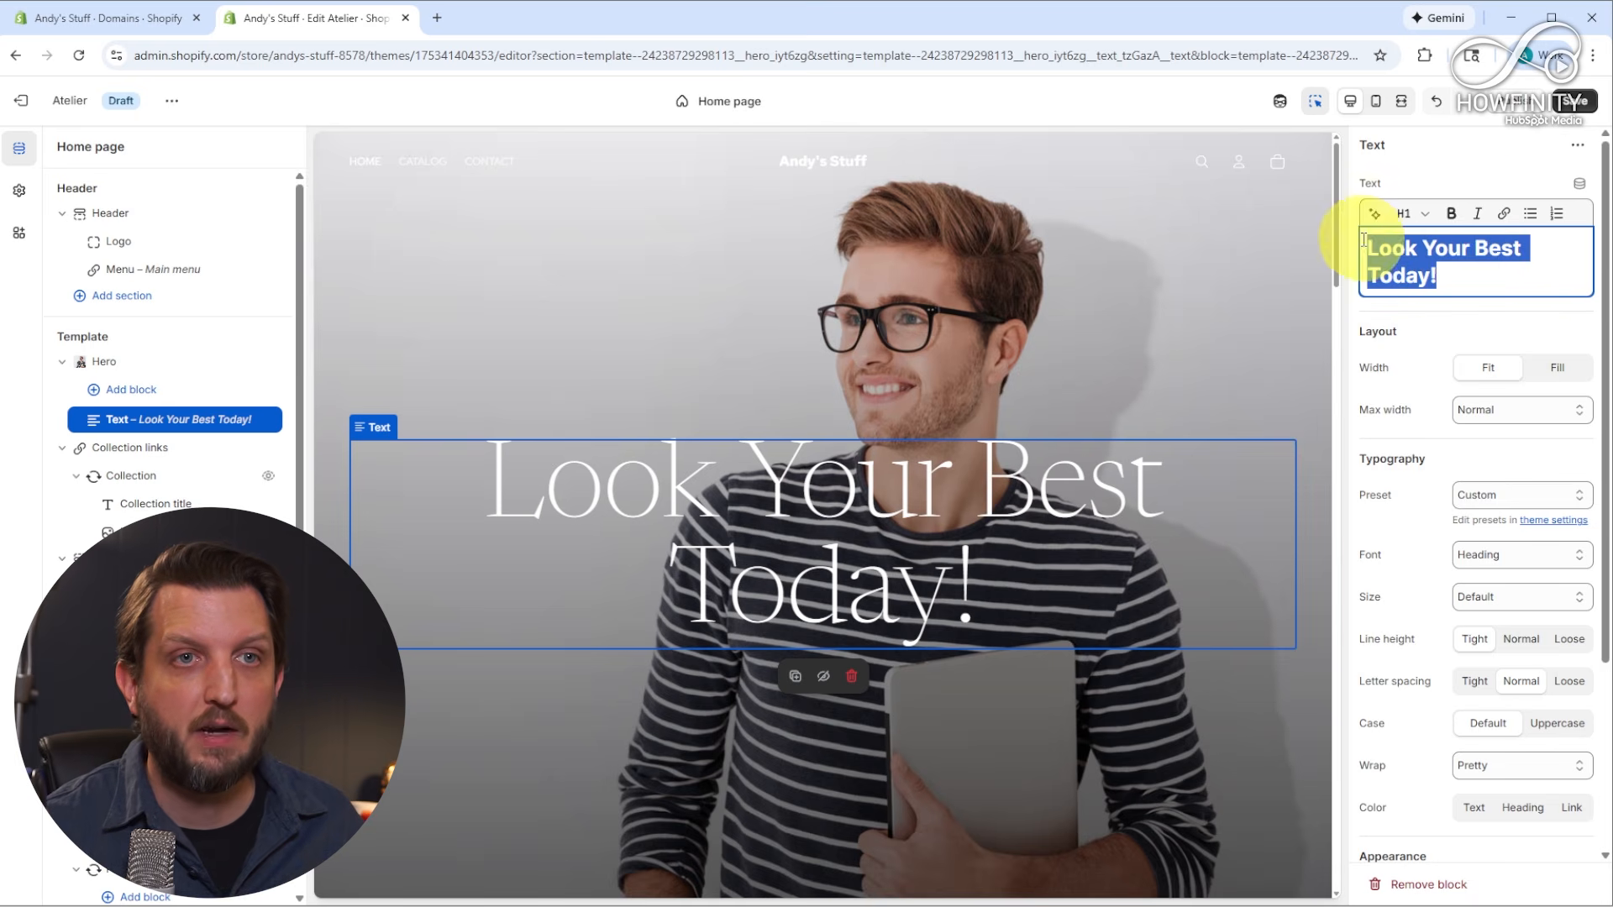
pyautogui.click(1478, 217)
pyautogui.click(1453, 219)
pyautogui.click(1531, 278)
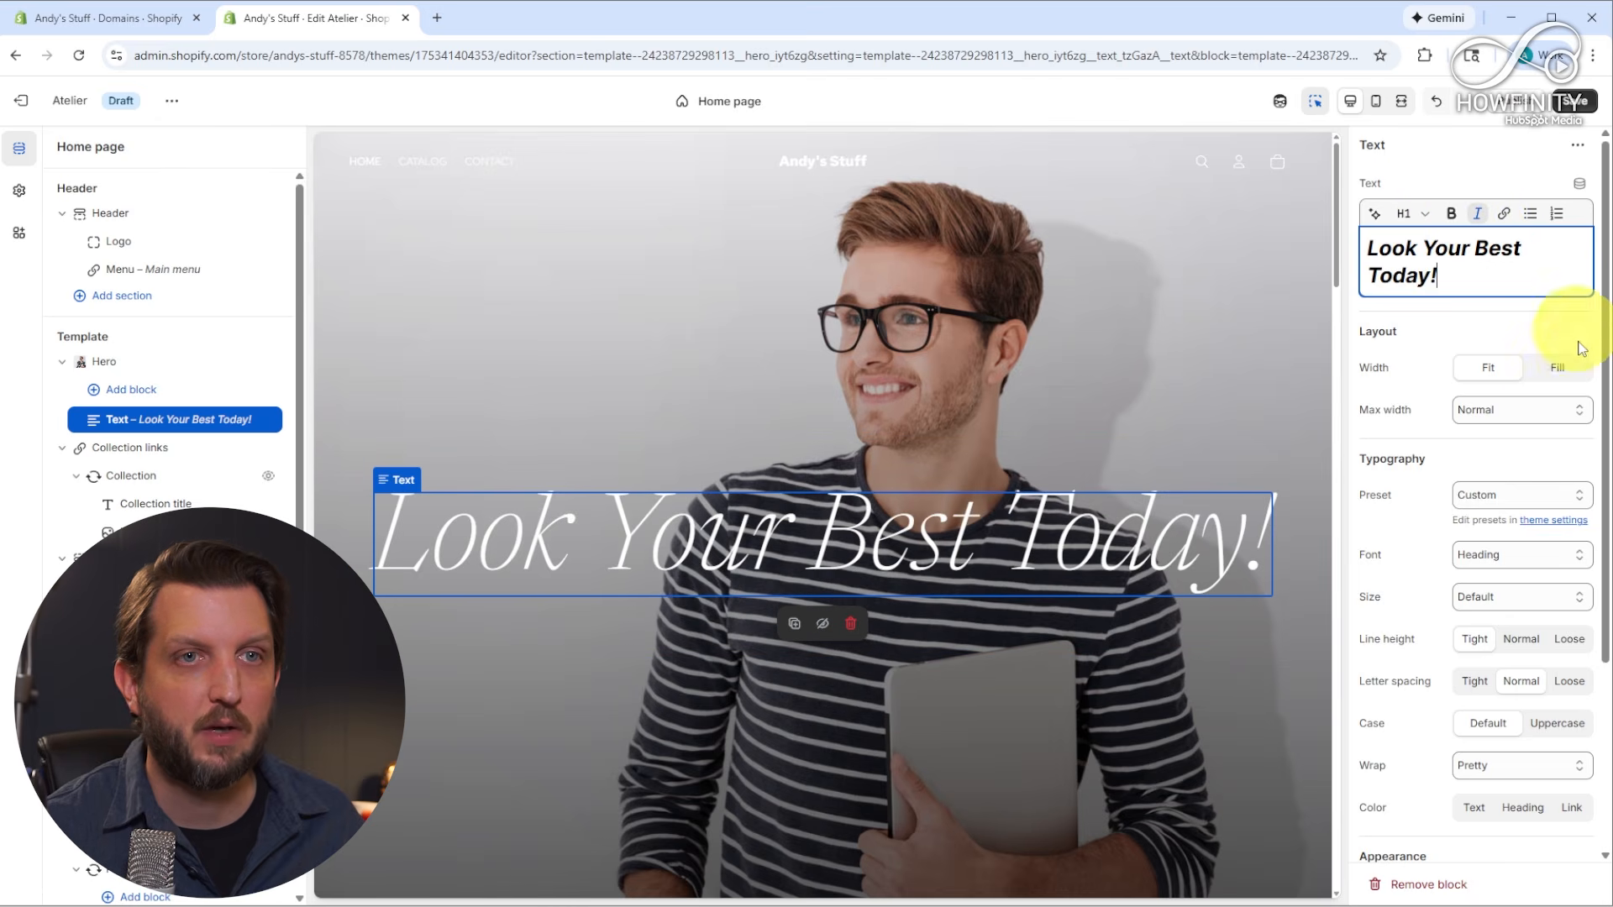
# Set the hero heading's width to Fill and its alignment to center
pyautogui.click(1561, 369)
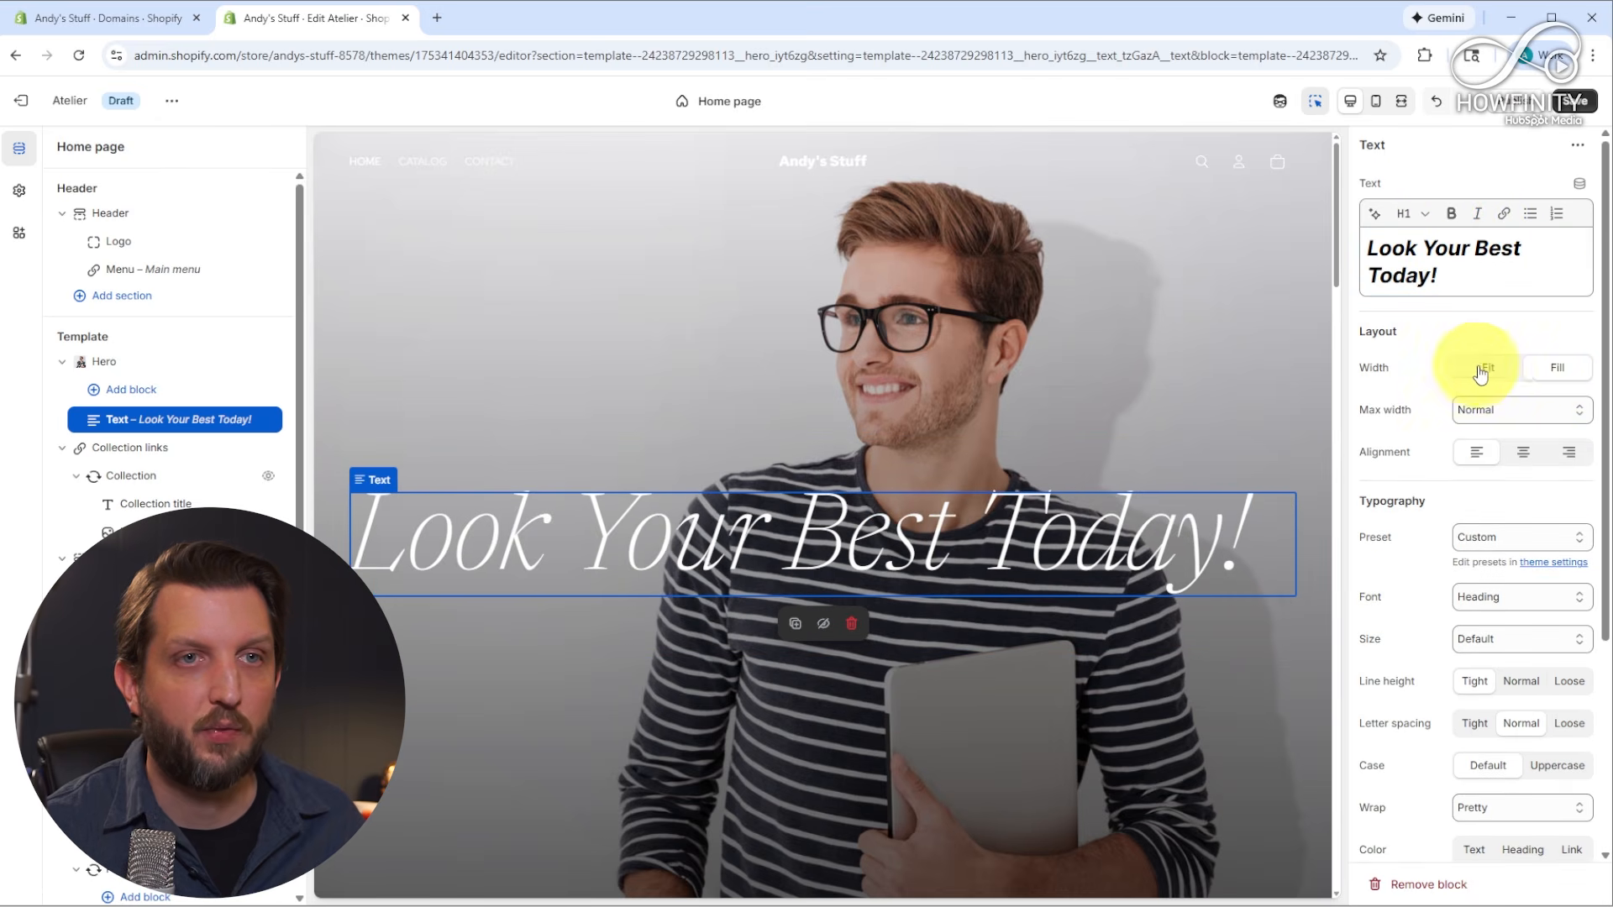
pyautogui.click(1523, 458)
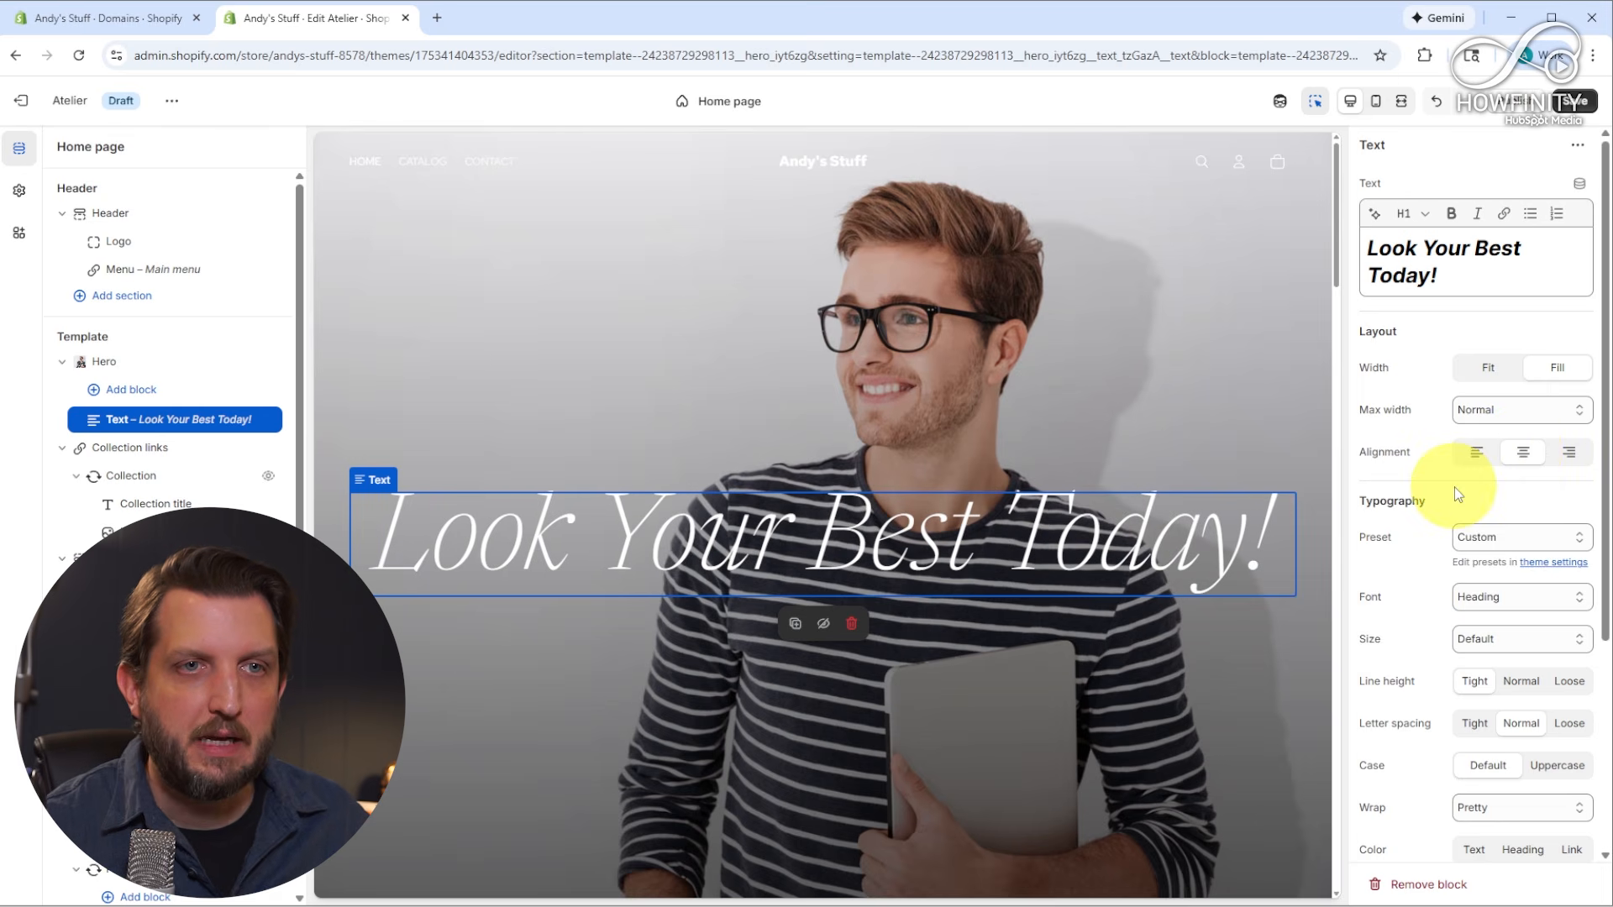
pyautogui.scroll(-1, 1454, 486)
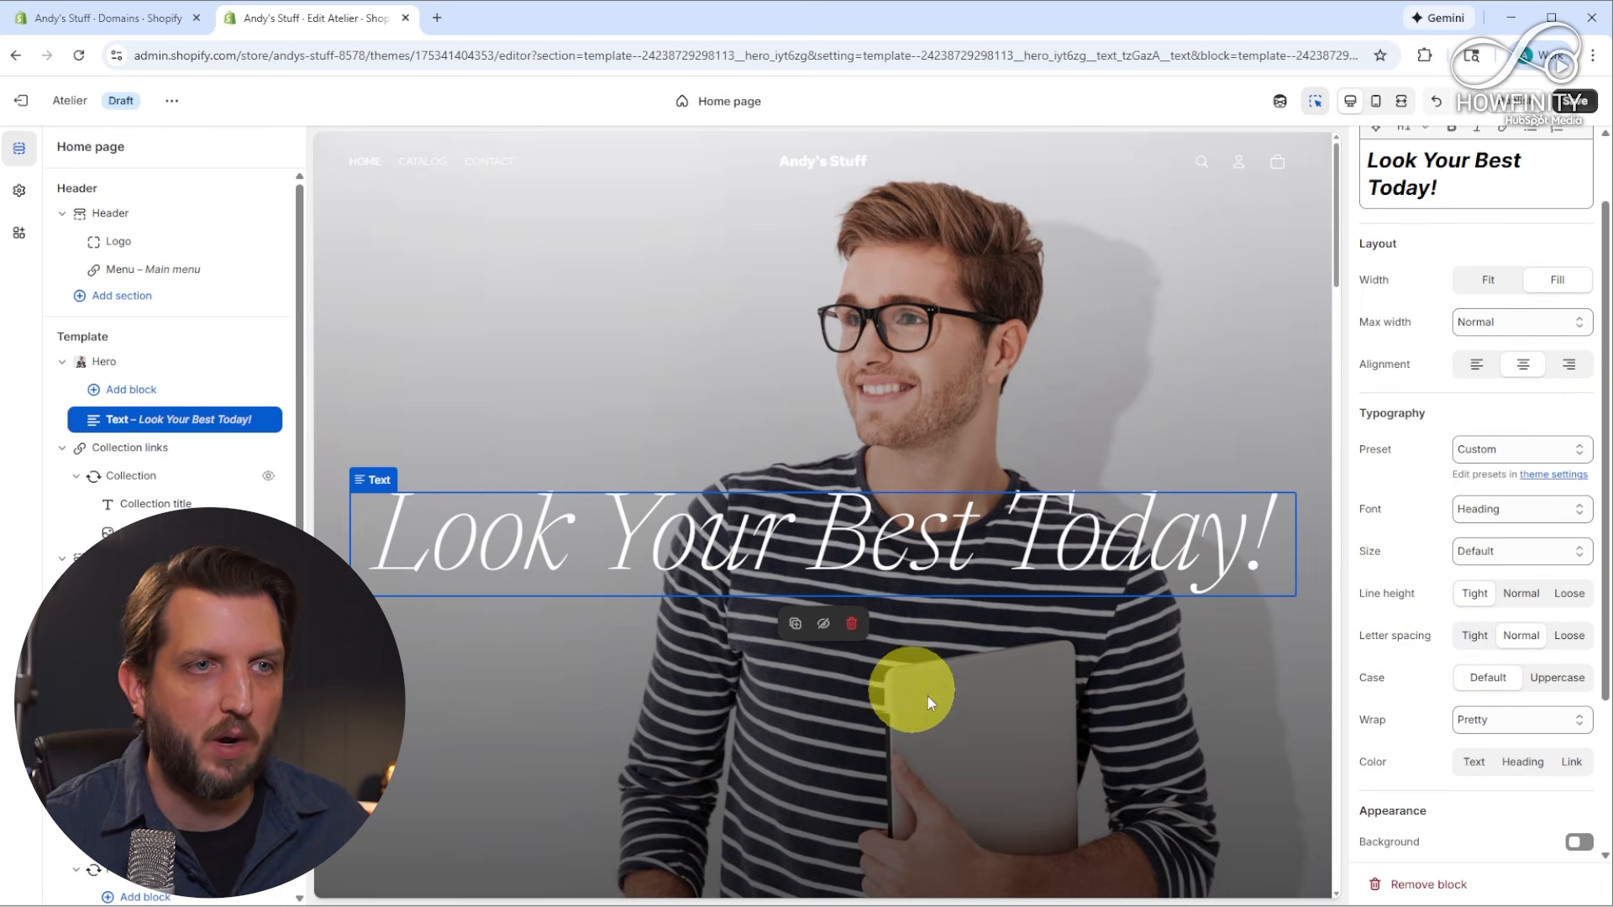
# Remove the Collection links section from the home page template
pyautogui.scroll(-3, 1099, 713)
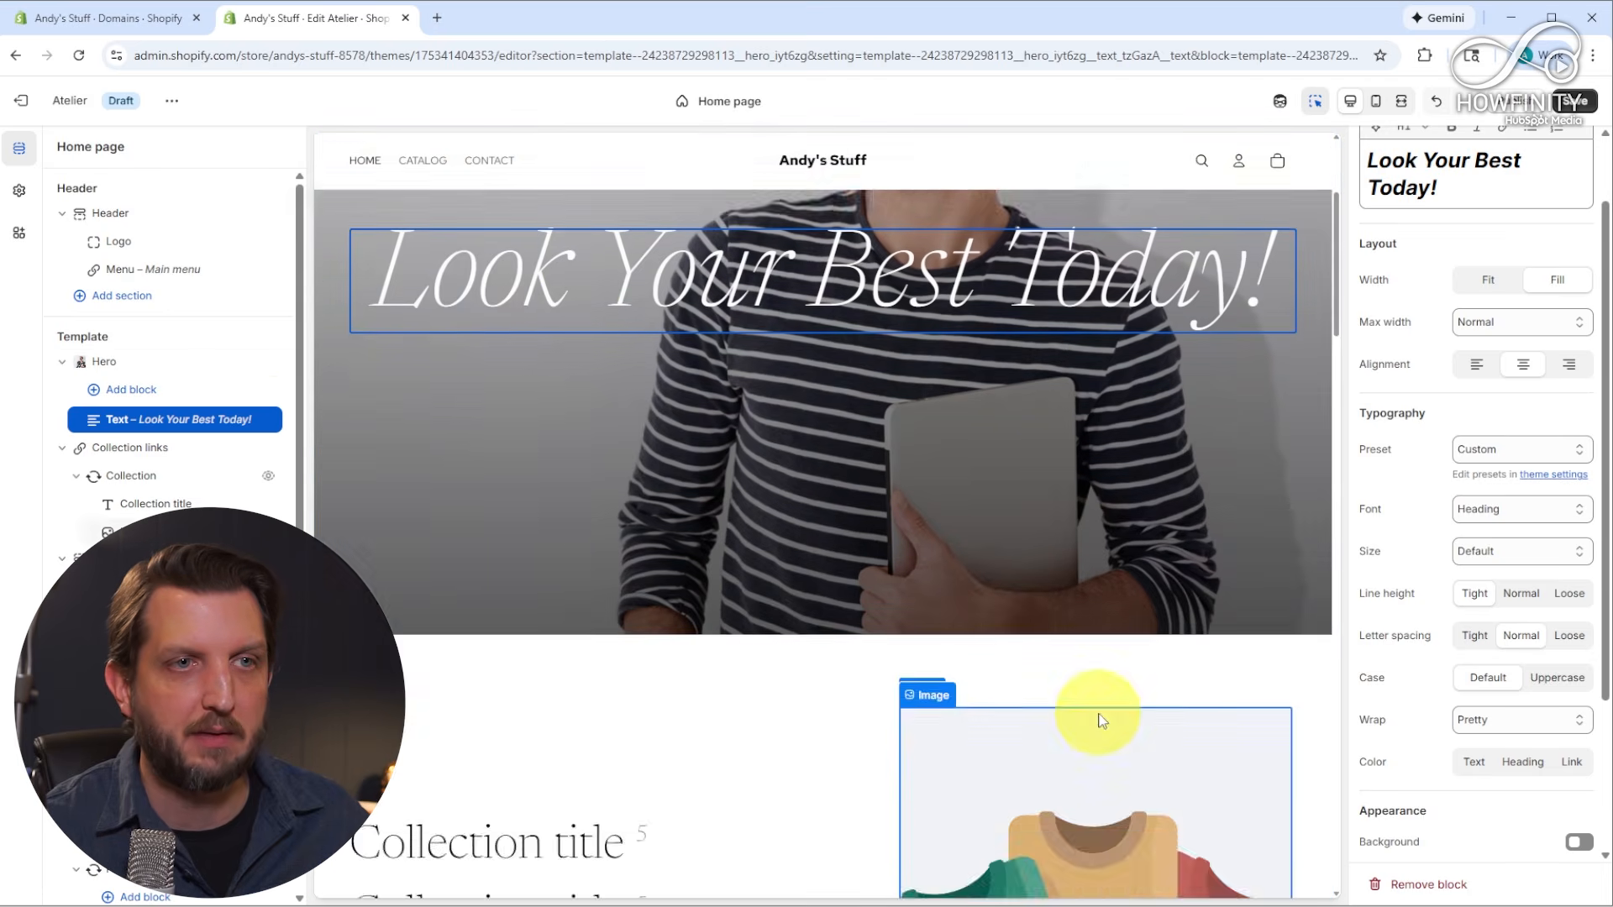
pyautogui.scroll(2, 1098, 701)
pyautogui.scroll(-6, 1087, 627)
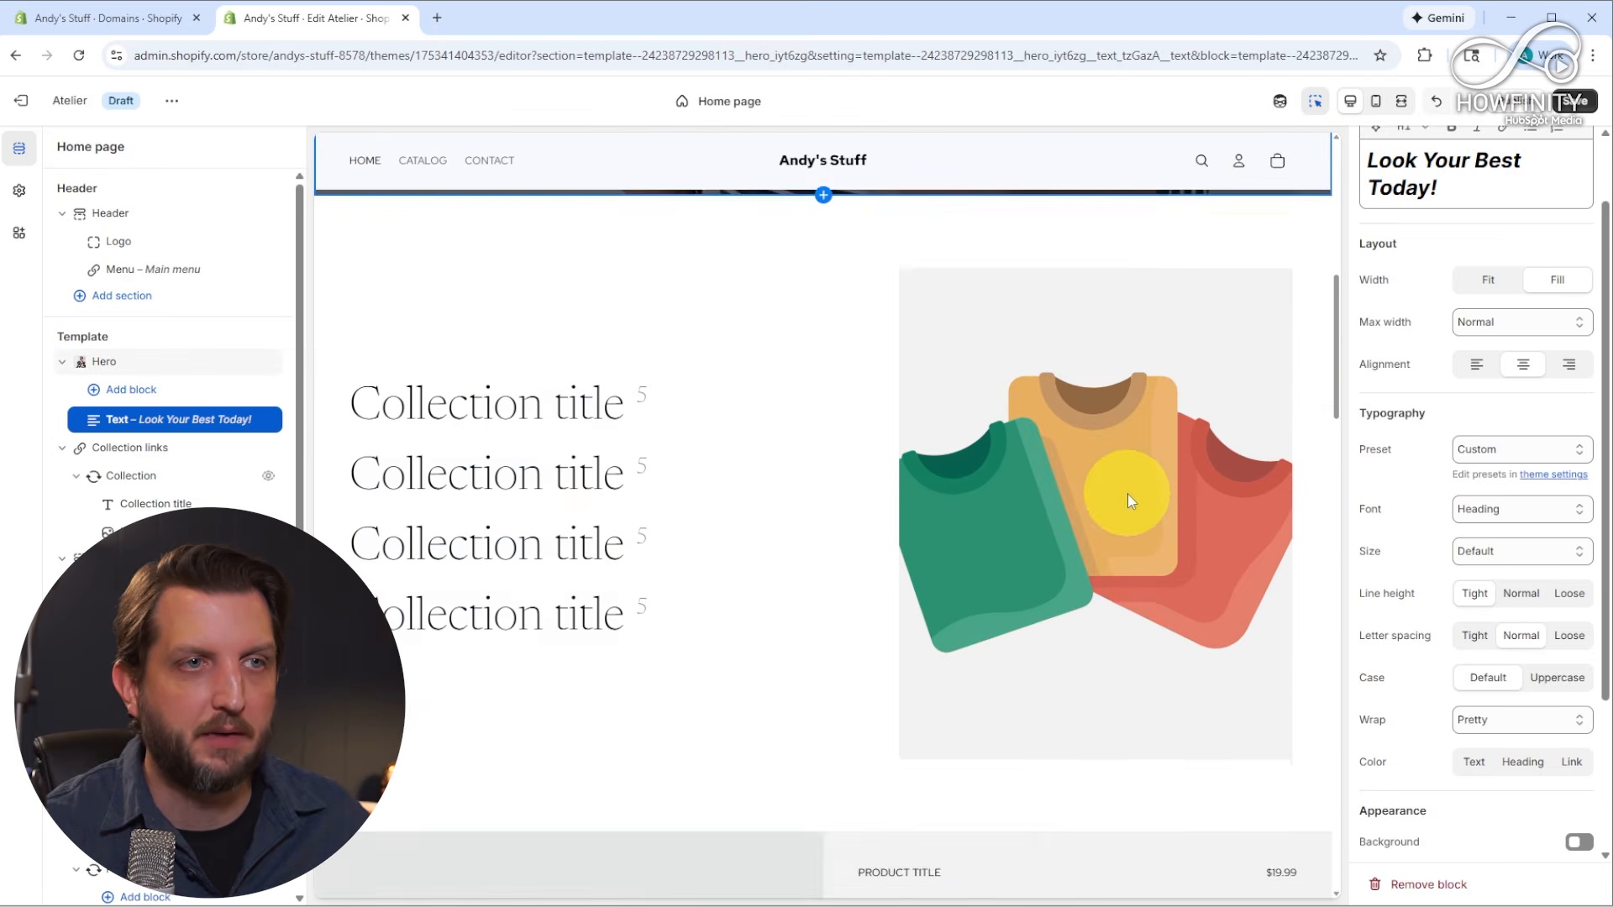
pyautogui.click(683, 290)
pyautogui.scroll(1, 683, 521)
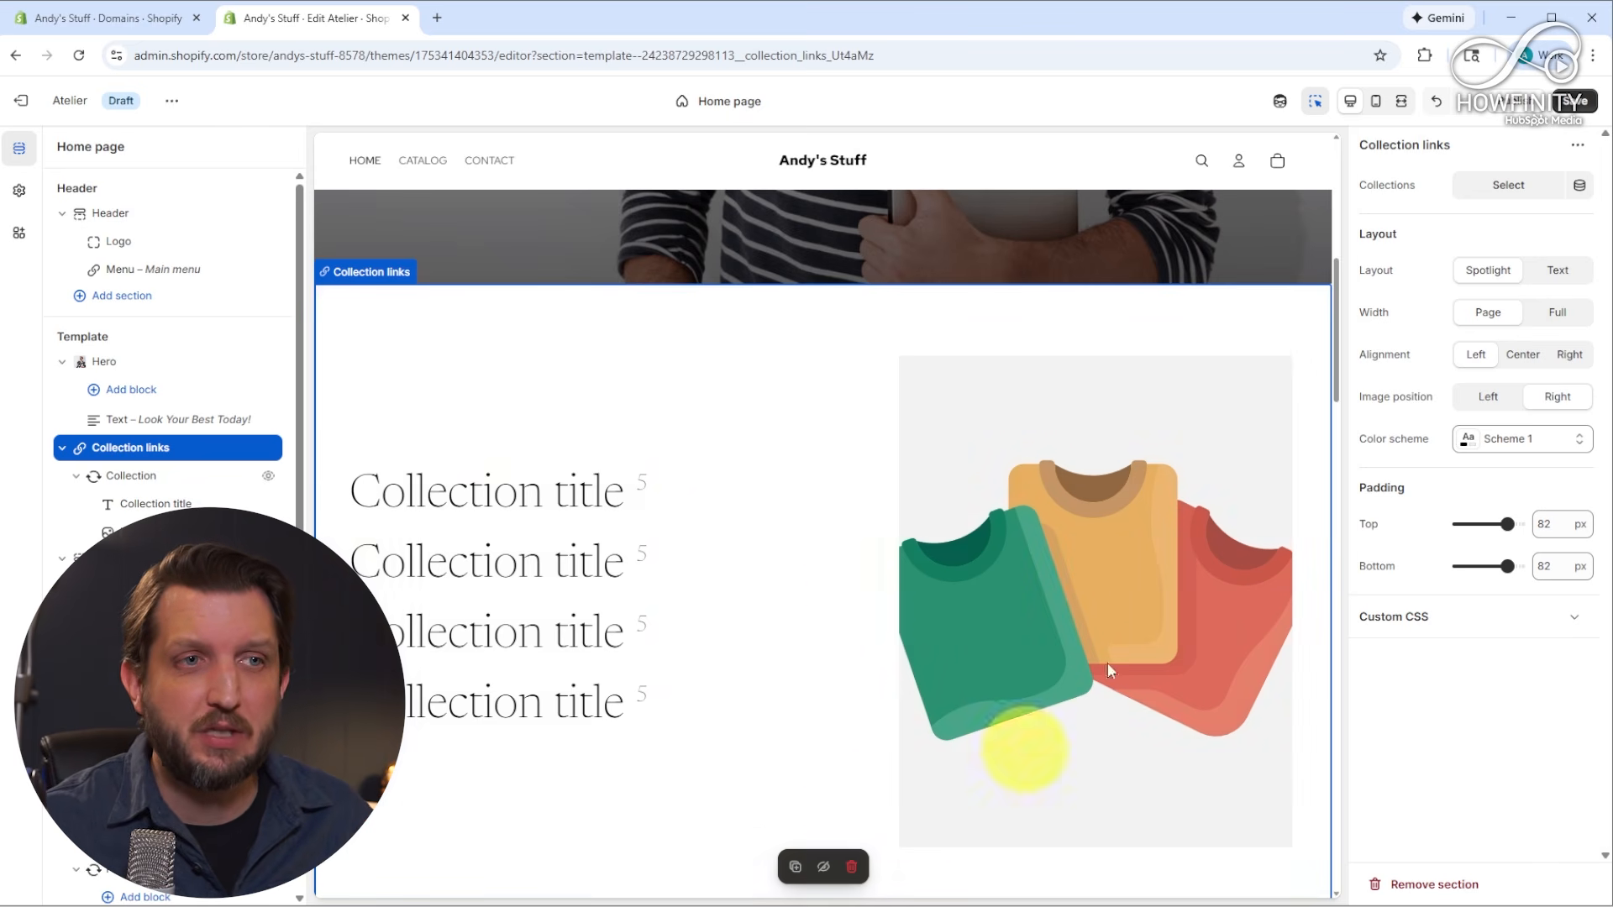
pyautogui.scroll(-2, 864, 576)
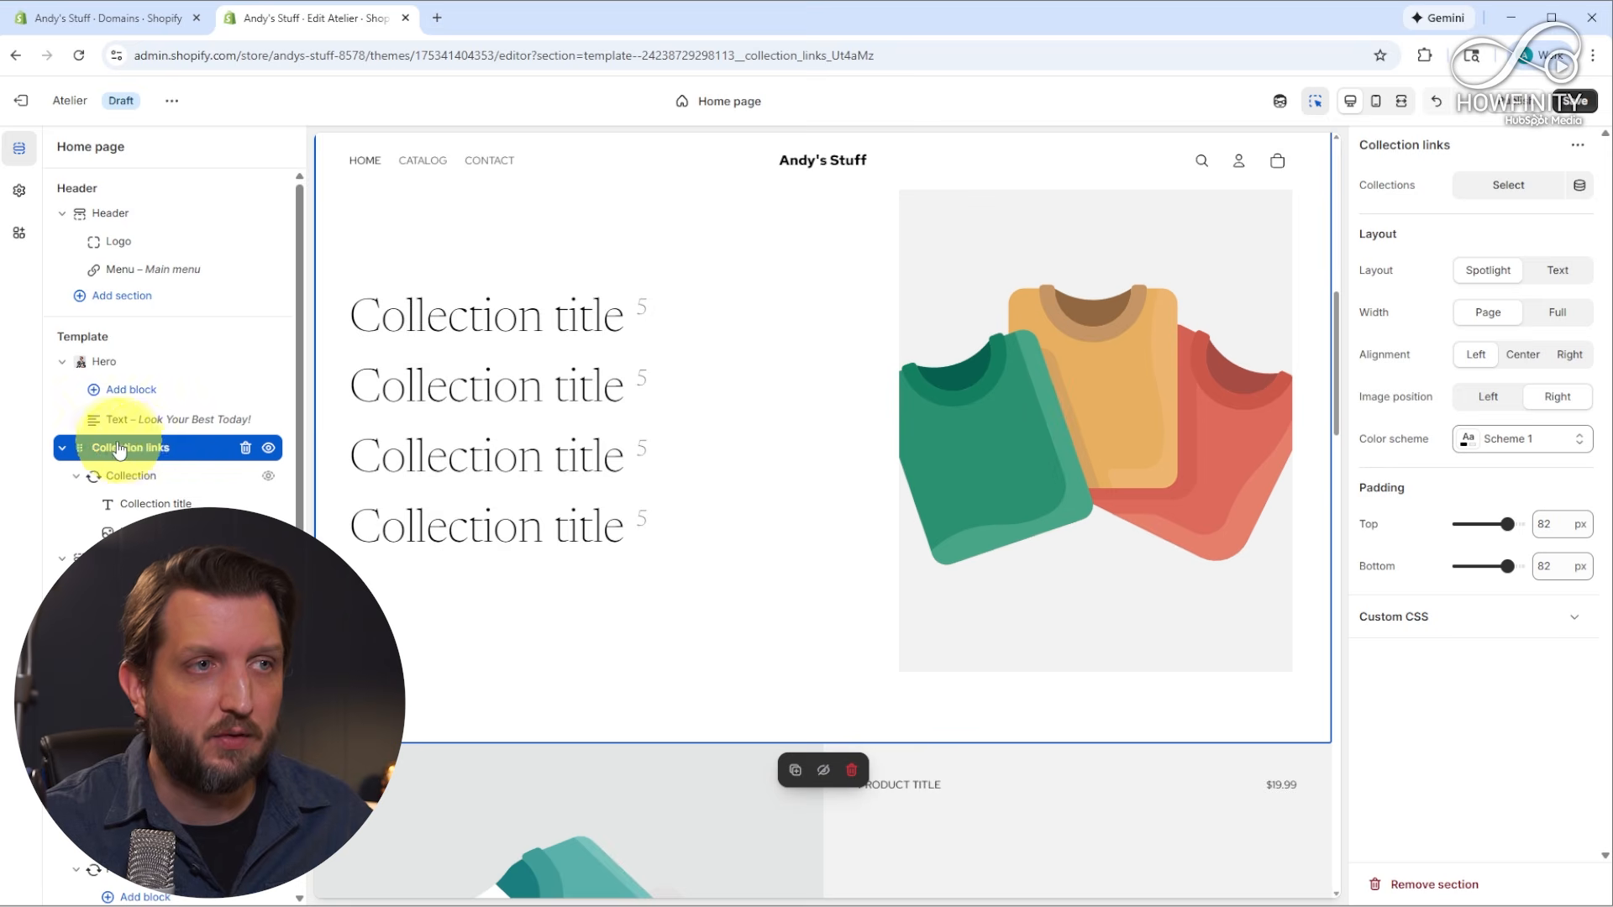
pyautogui.click(121, 450)
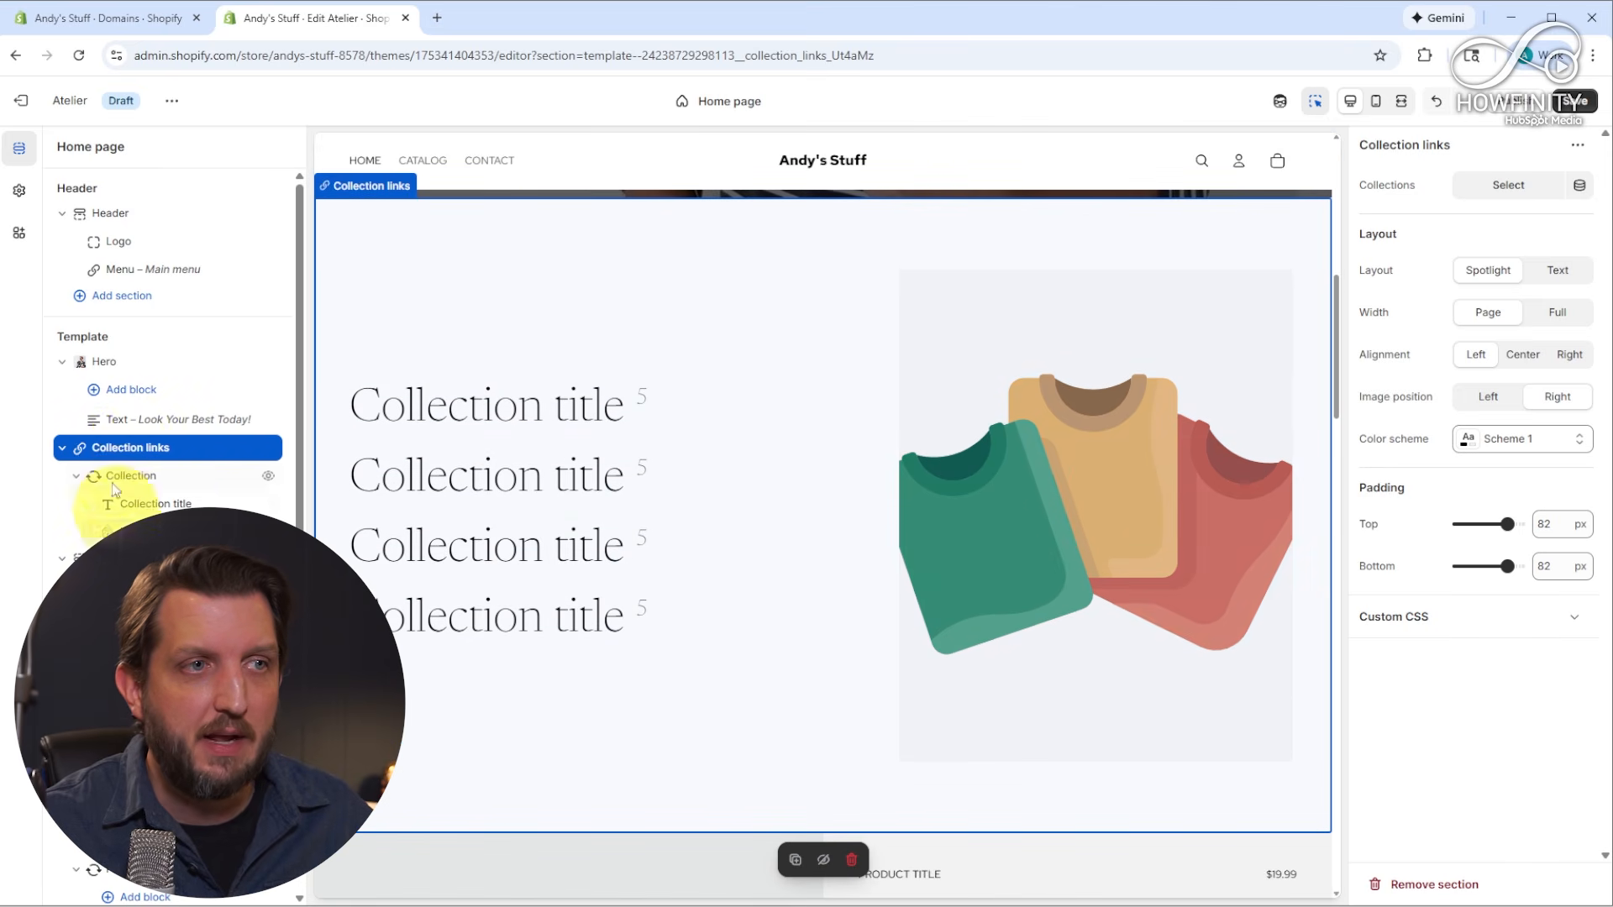
pyautogui.click(61, 450)
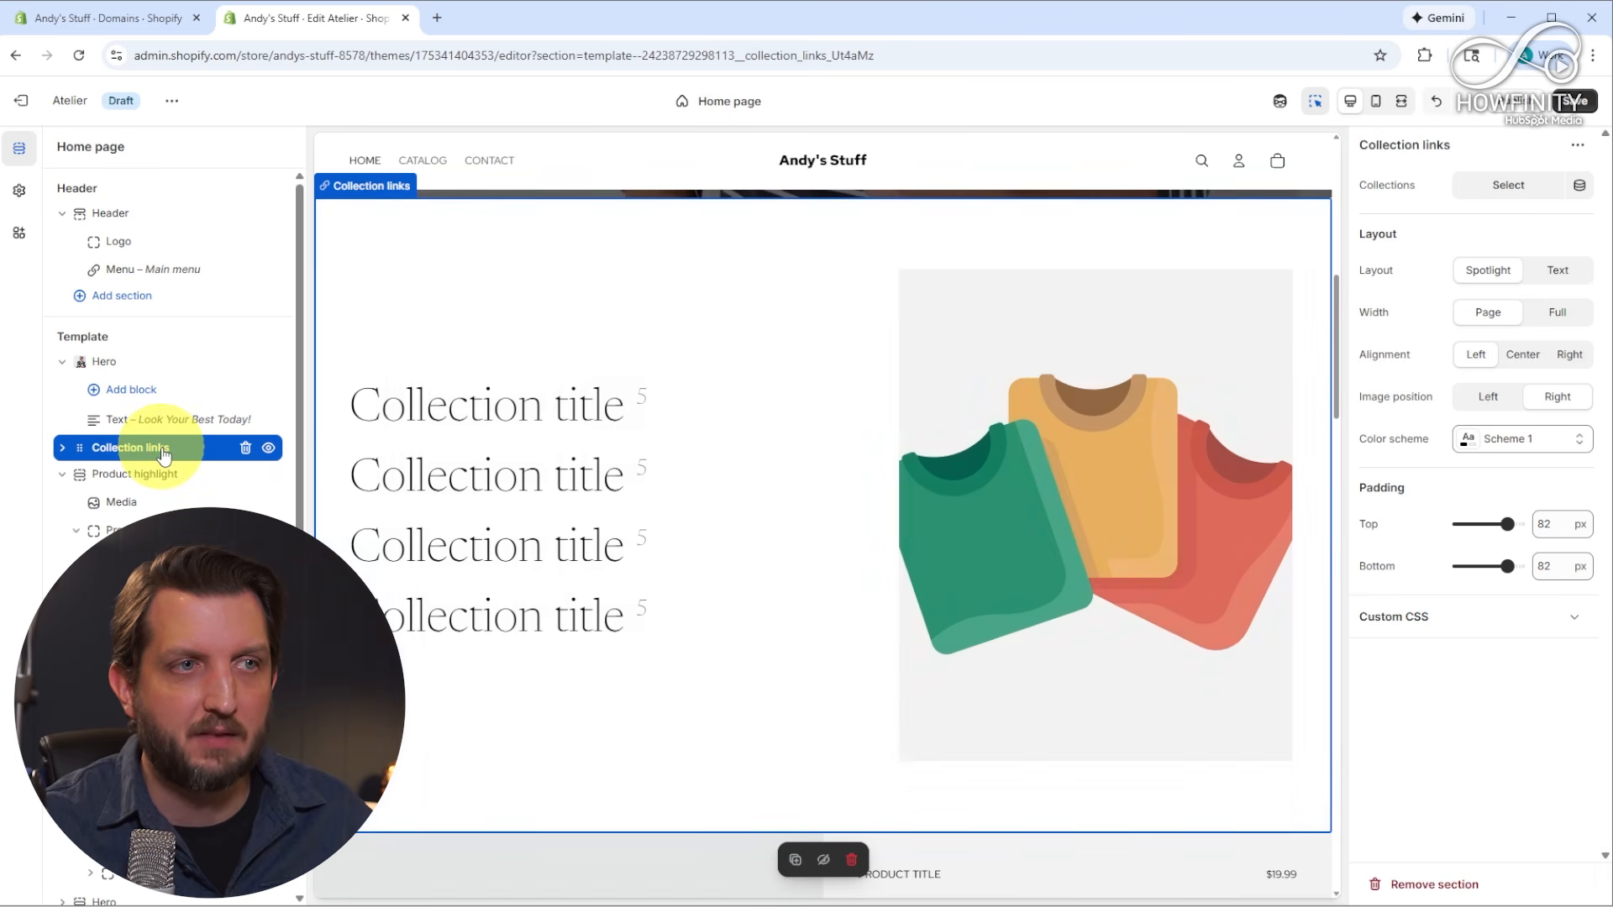
pyautogui.rightClick(239, 448)
pyautogui.click(823, 565)
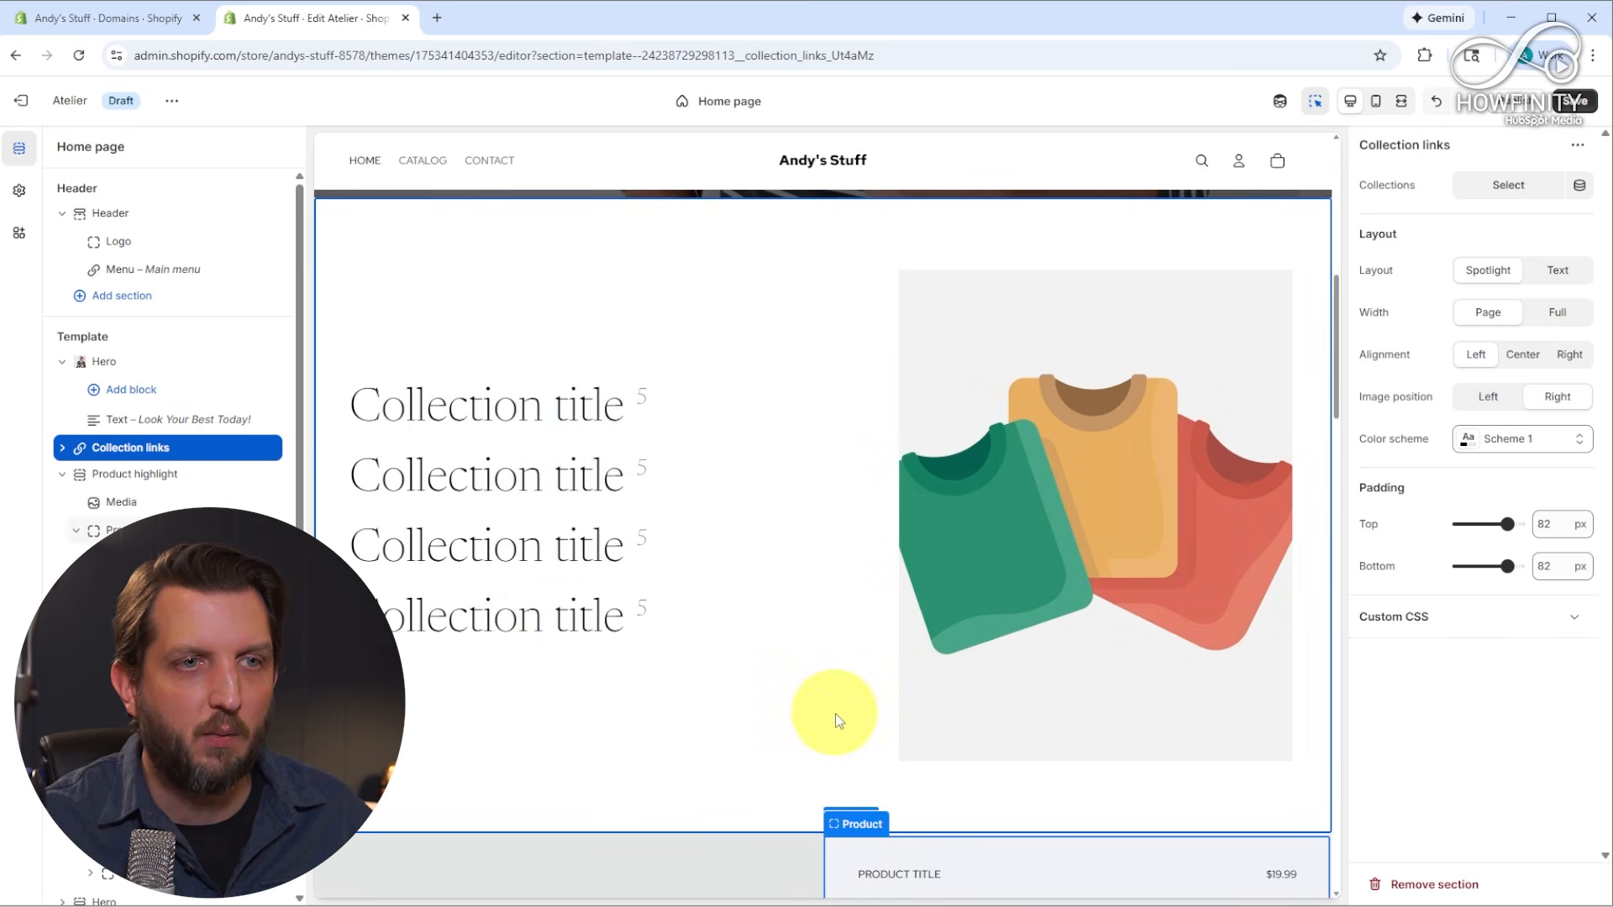
pyautogui.click(856, 862)
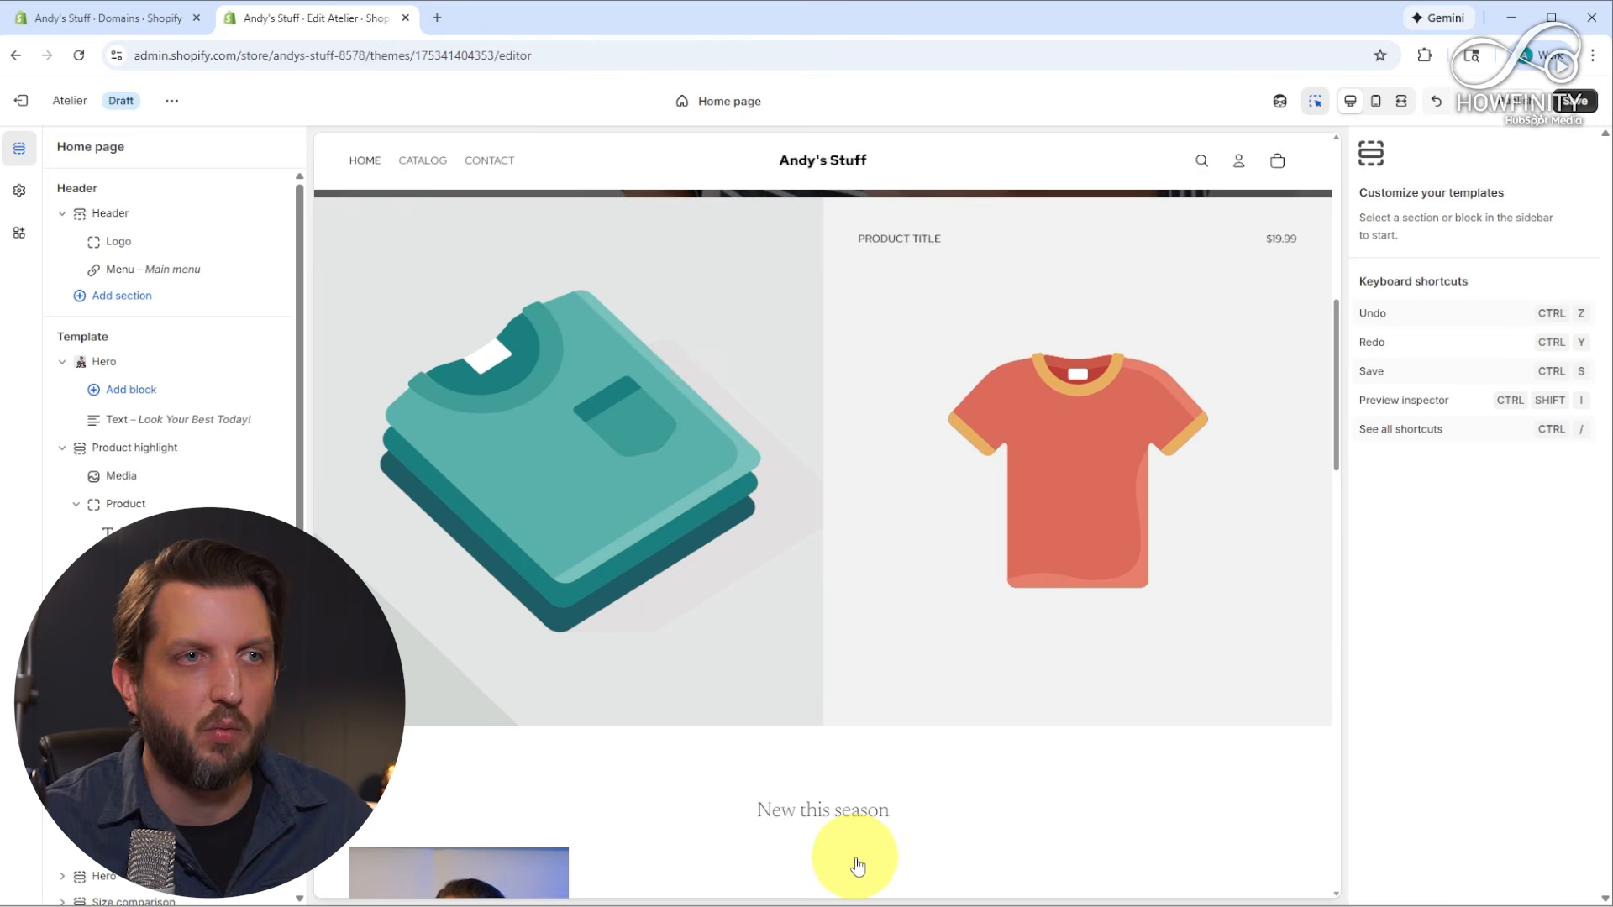
# Inspect the Product highlight section's product and media blocks, ending on the Media block's settings
pyautogui.scroll(3, 1023, 735)
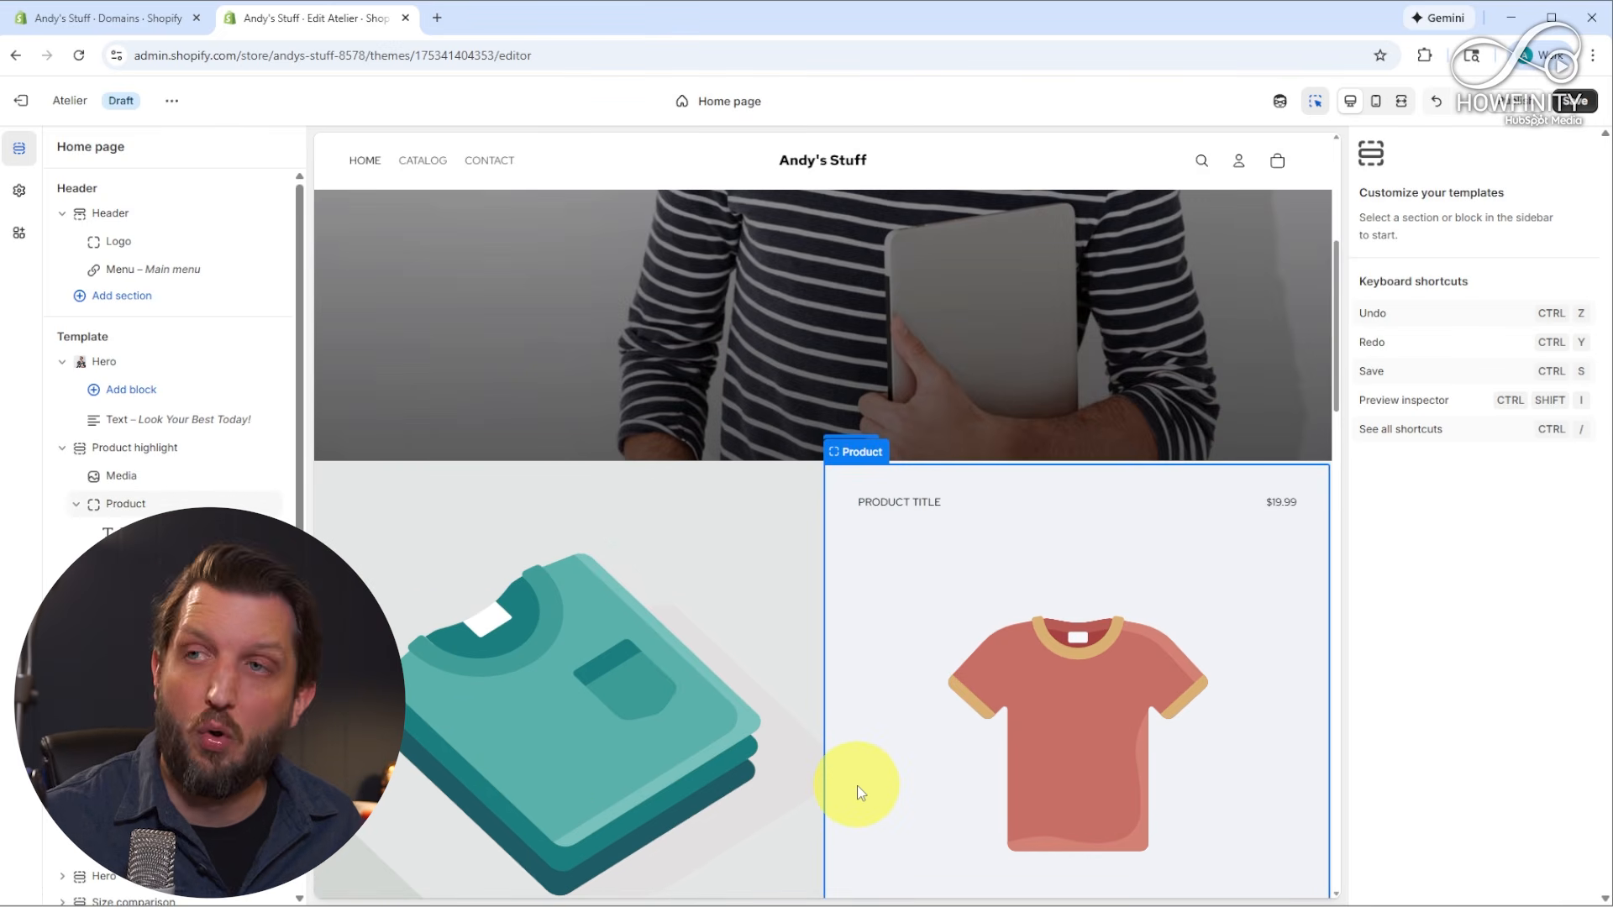
pyautogui.scroll(-4, 855, 784)
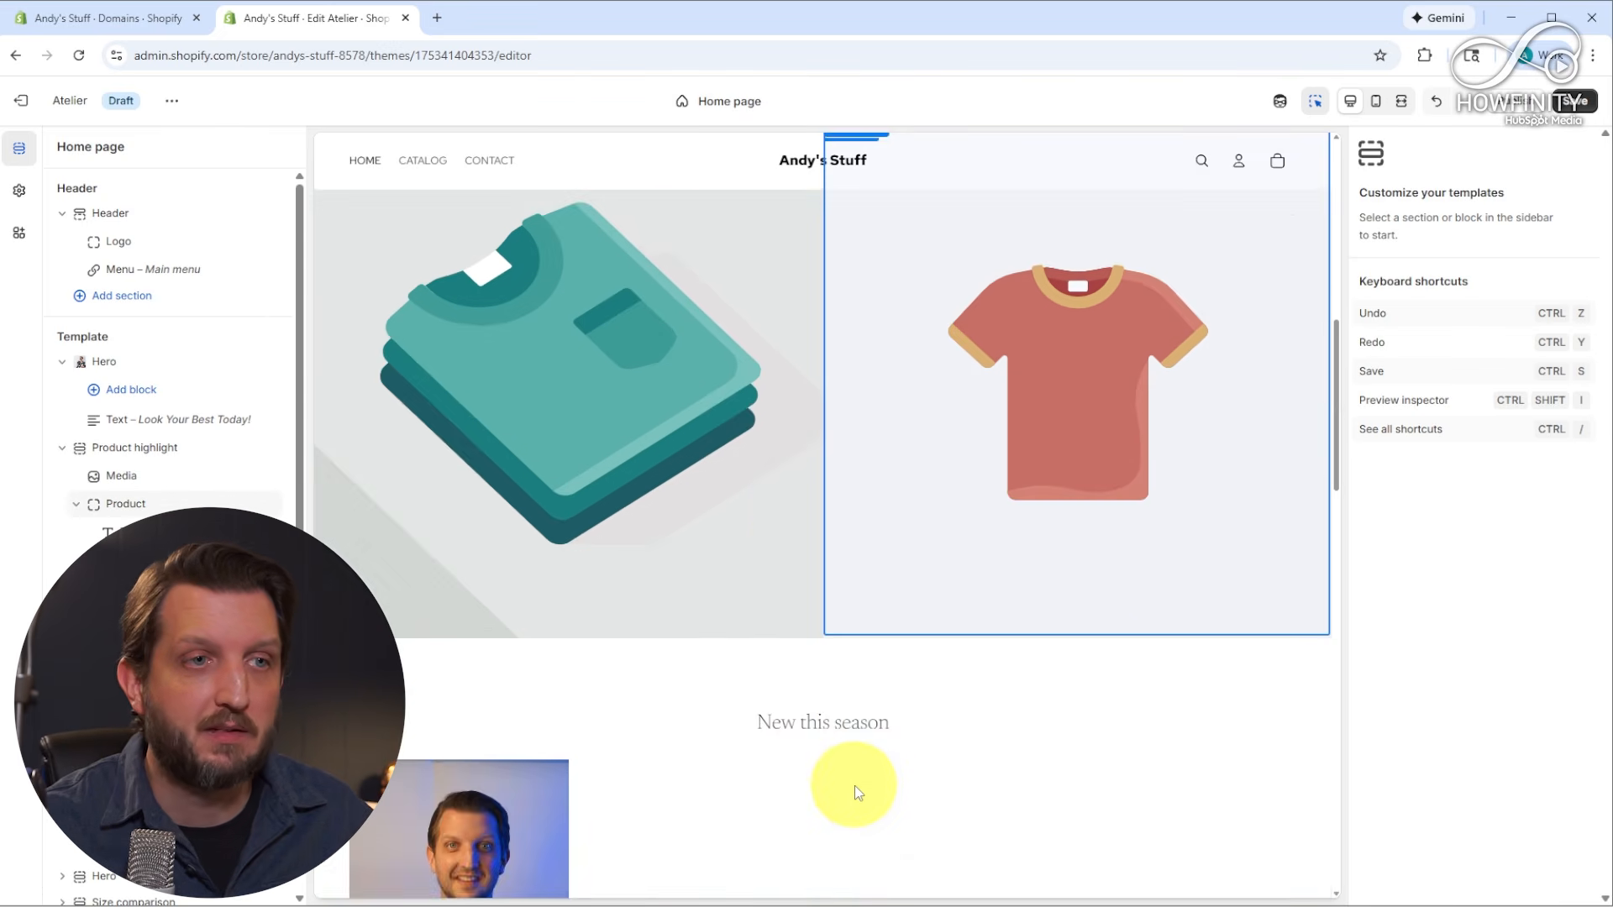
pyautogui.scroll(2, 823, 710)
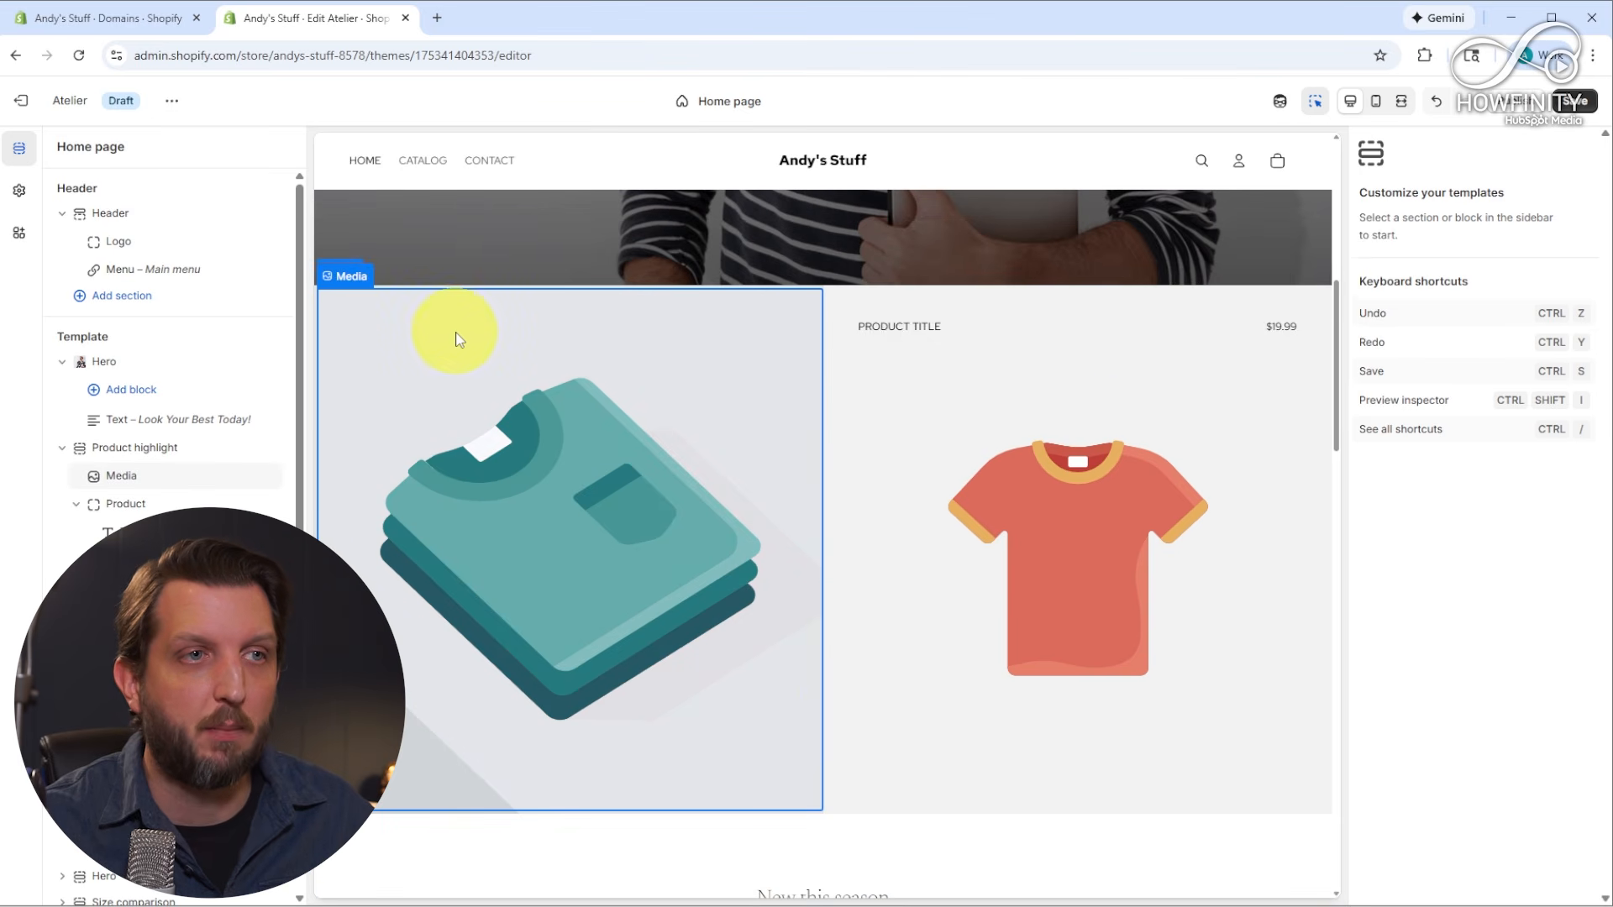
pyautogui.click(475, 458)
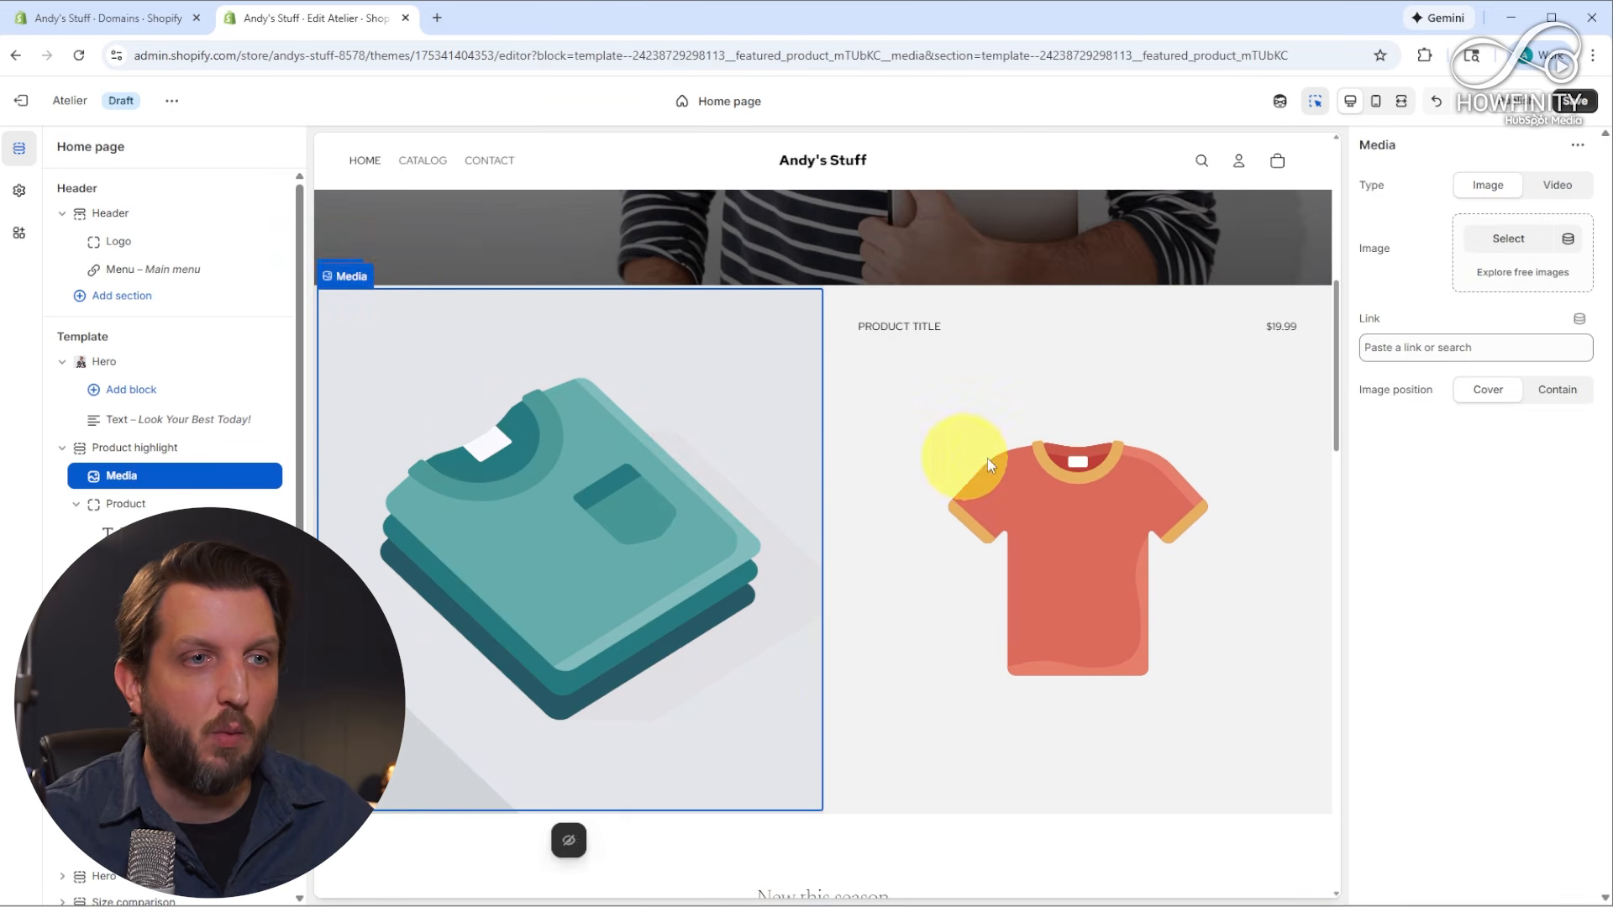
pyautogui.click(1036, 474)
pyautogui.click(591, 450)
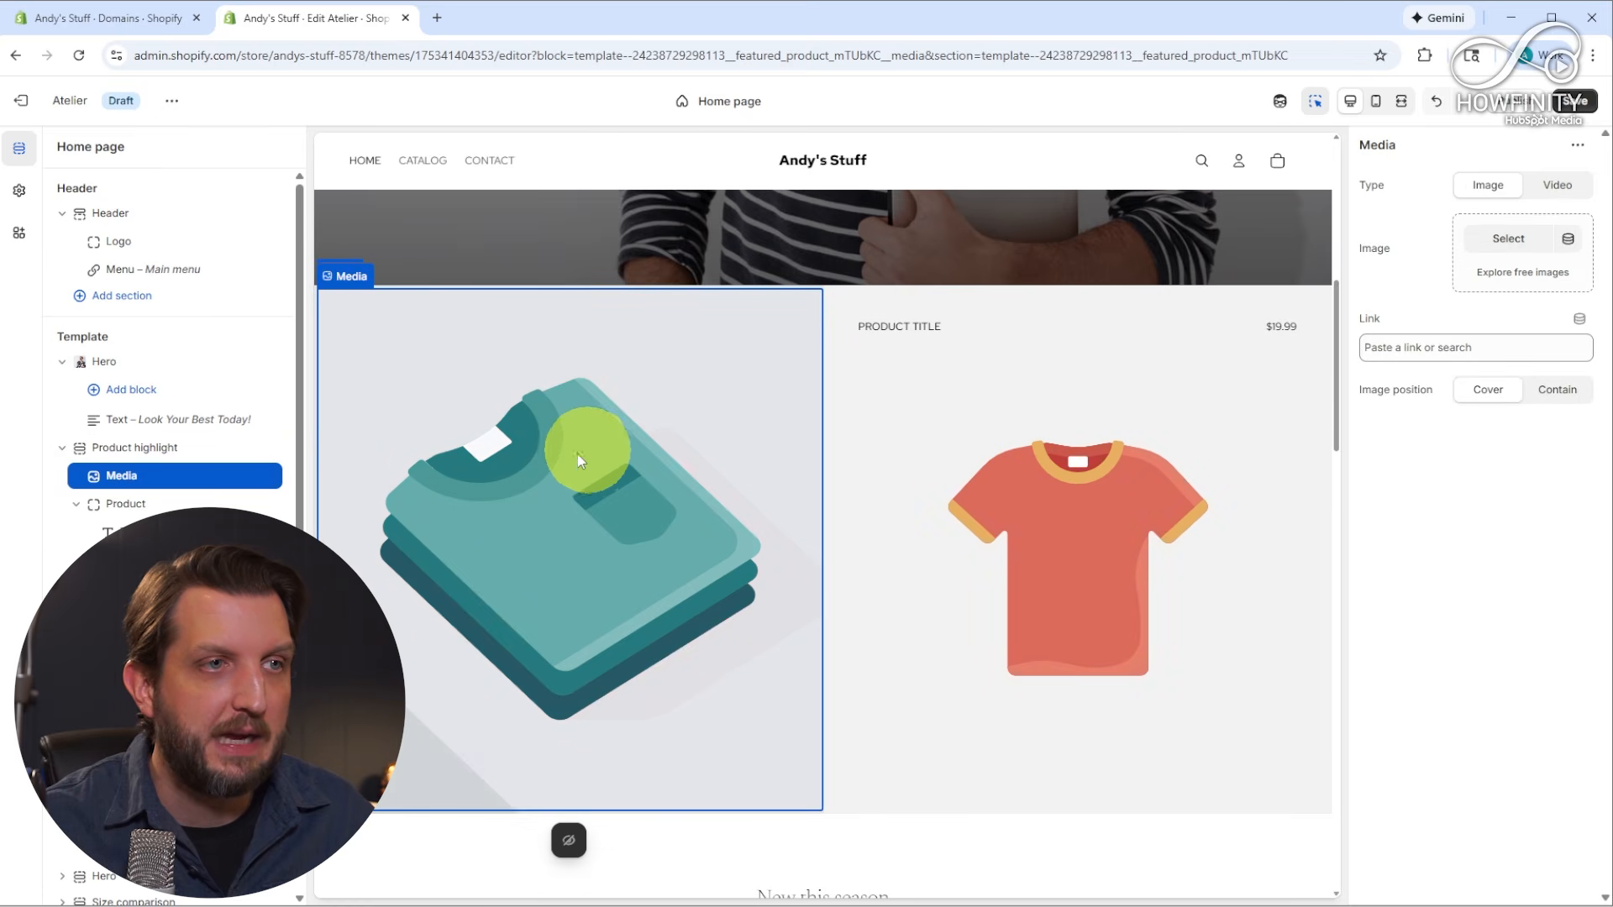
pyautogui.click(425, 479)
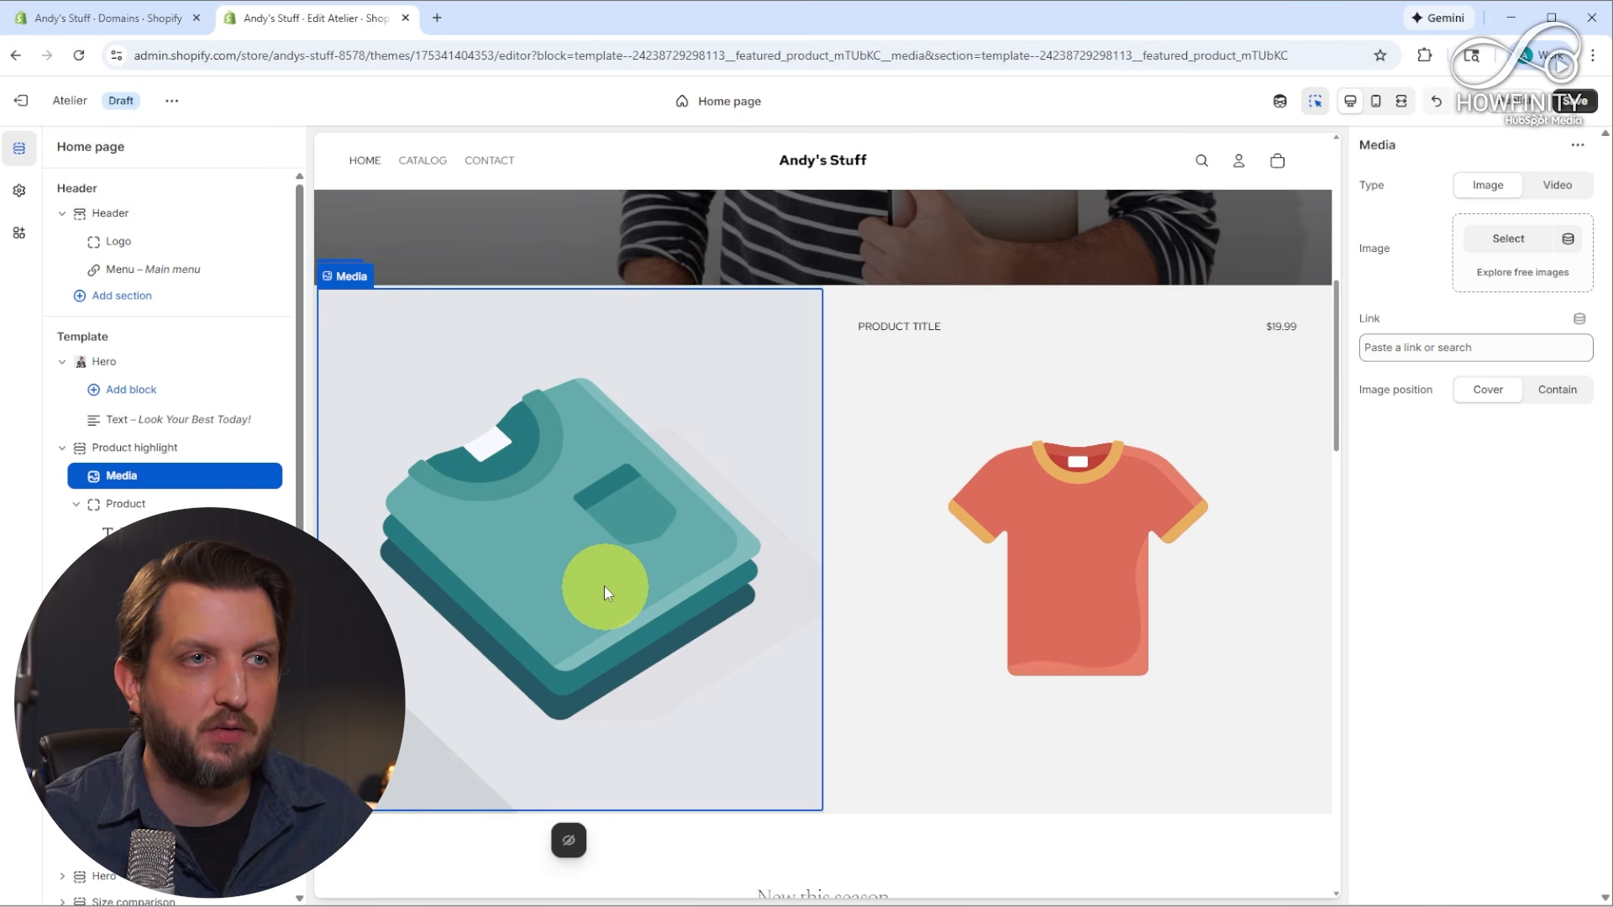
# Try to upload the smiling-woman-in-red-sweater image from Z_Downloads for the Product highlight section's Media block
pyautogui.click(1524, 241)
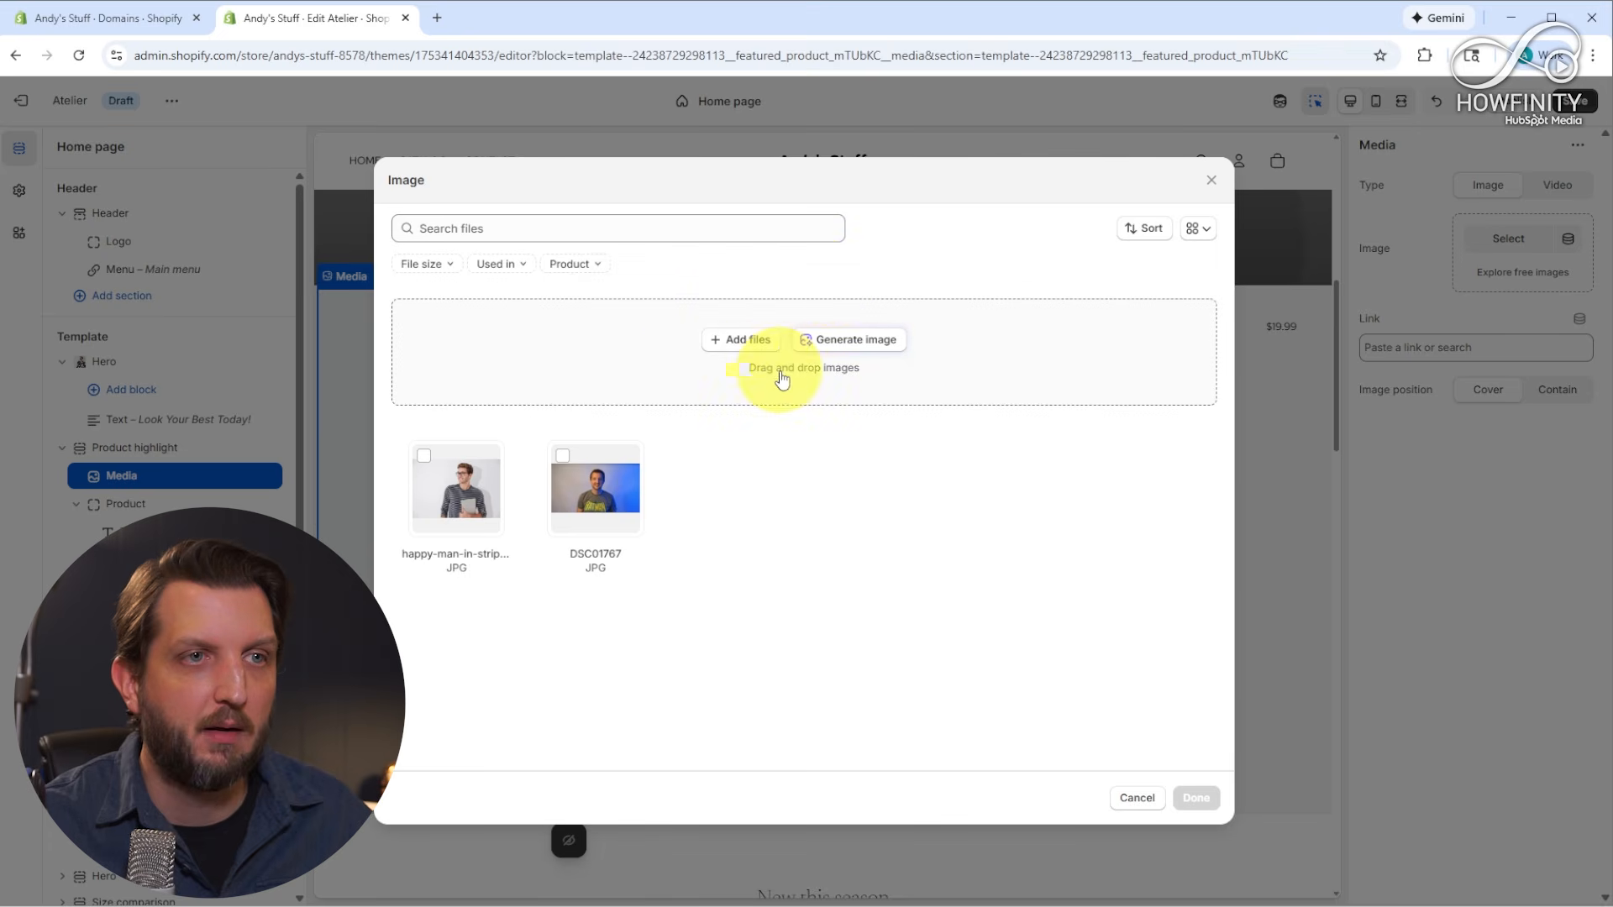
pyautogui.click(739, 341)
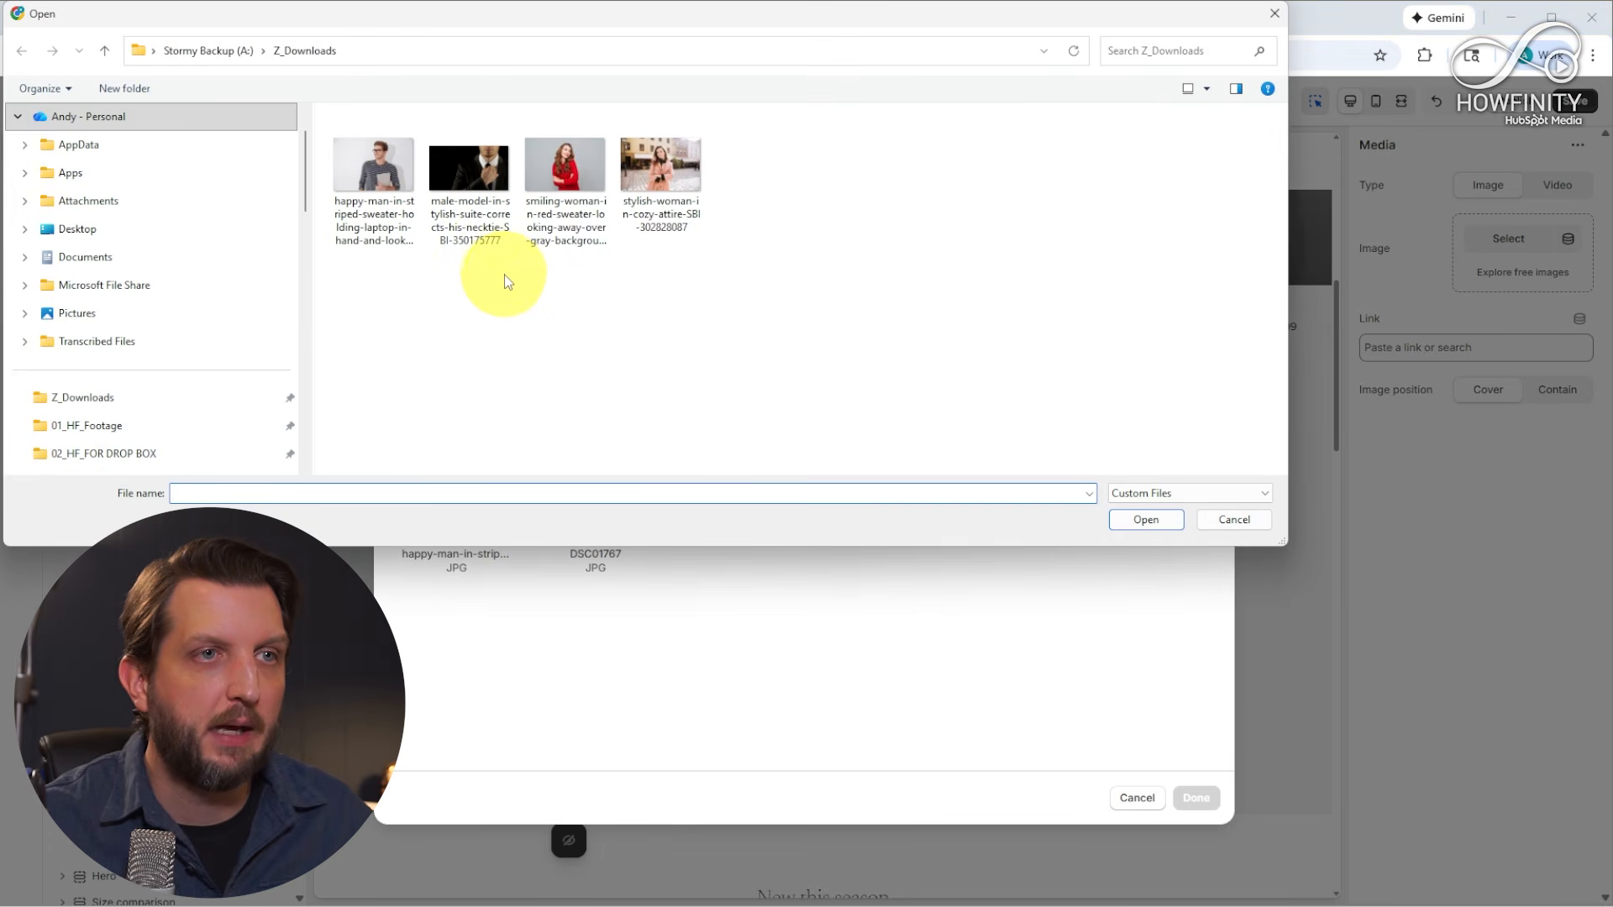
pyautogui.click(565, 180)
pyautogui.click(1144, 520)
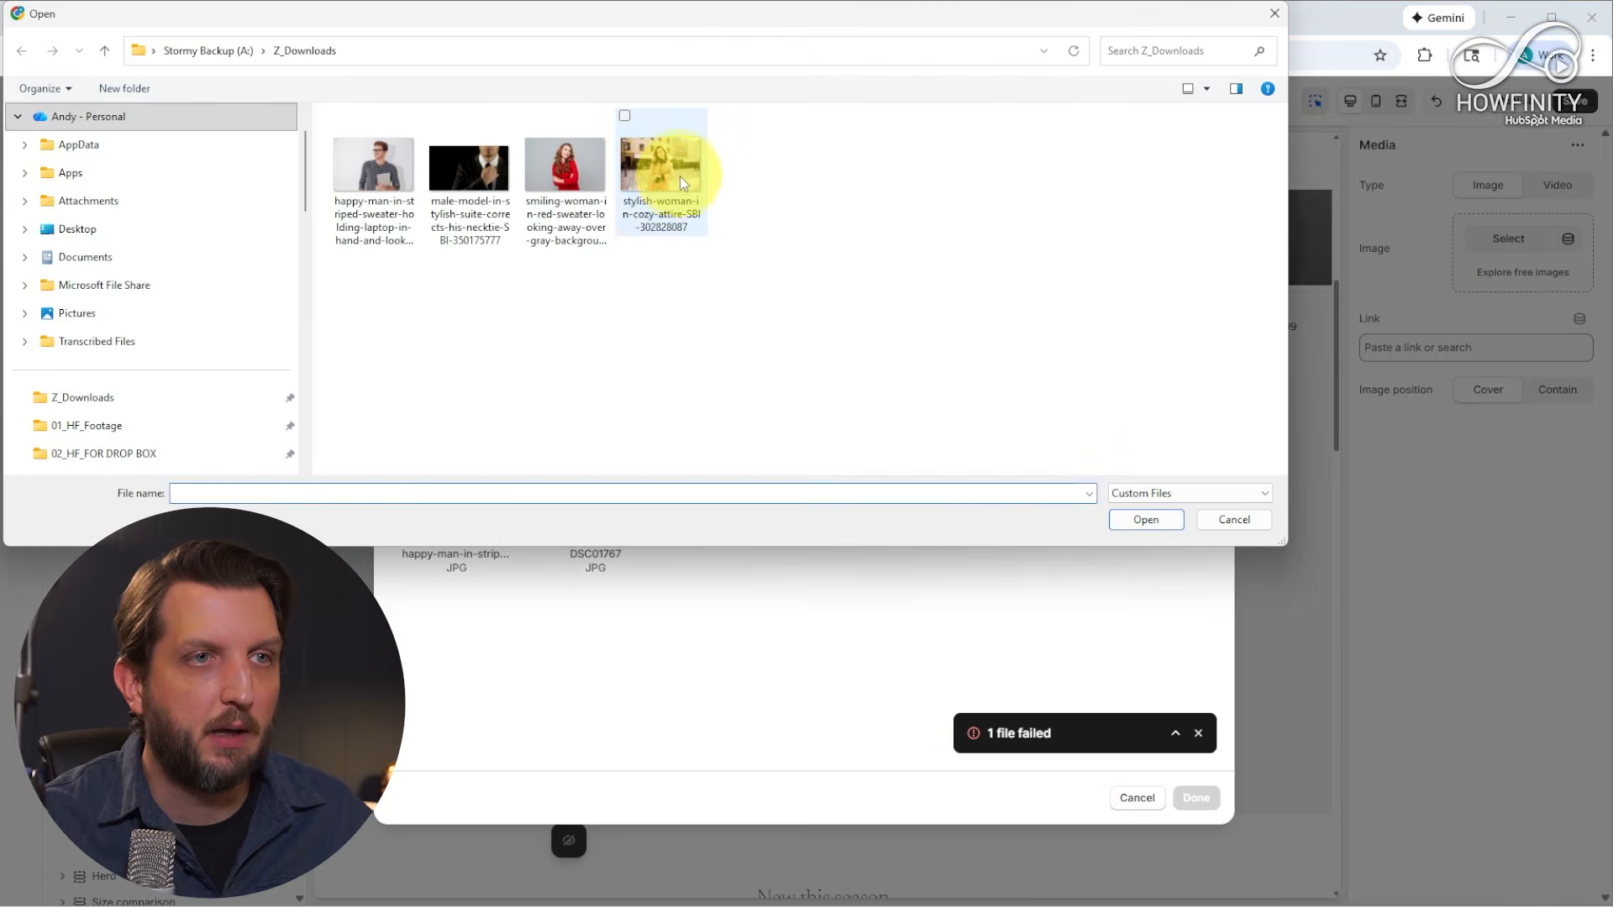
# Upload stylish-woman-in-cozy-attire-SBI-302828087 and apply it as the Product highlight section's media image
pyautogui.click(682, 183)
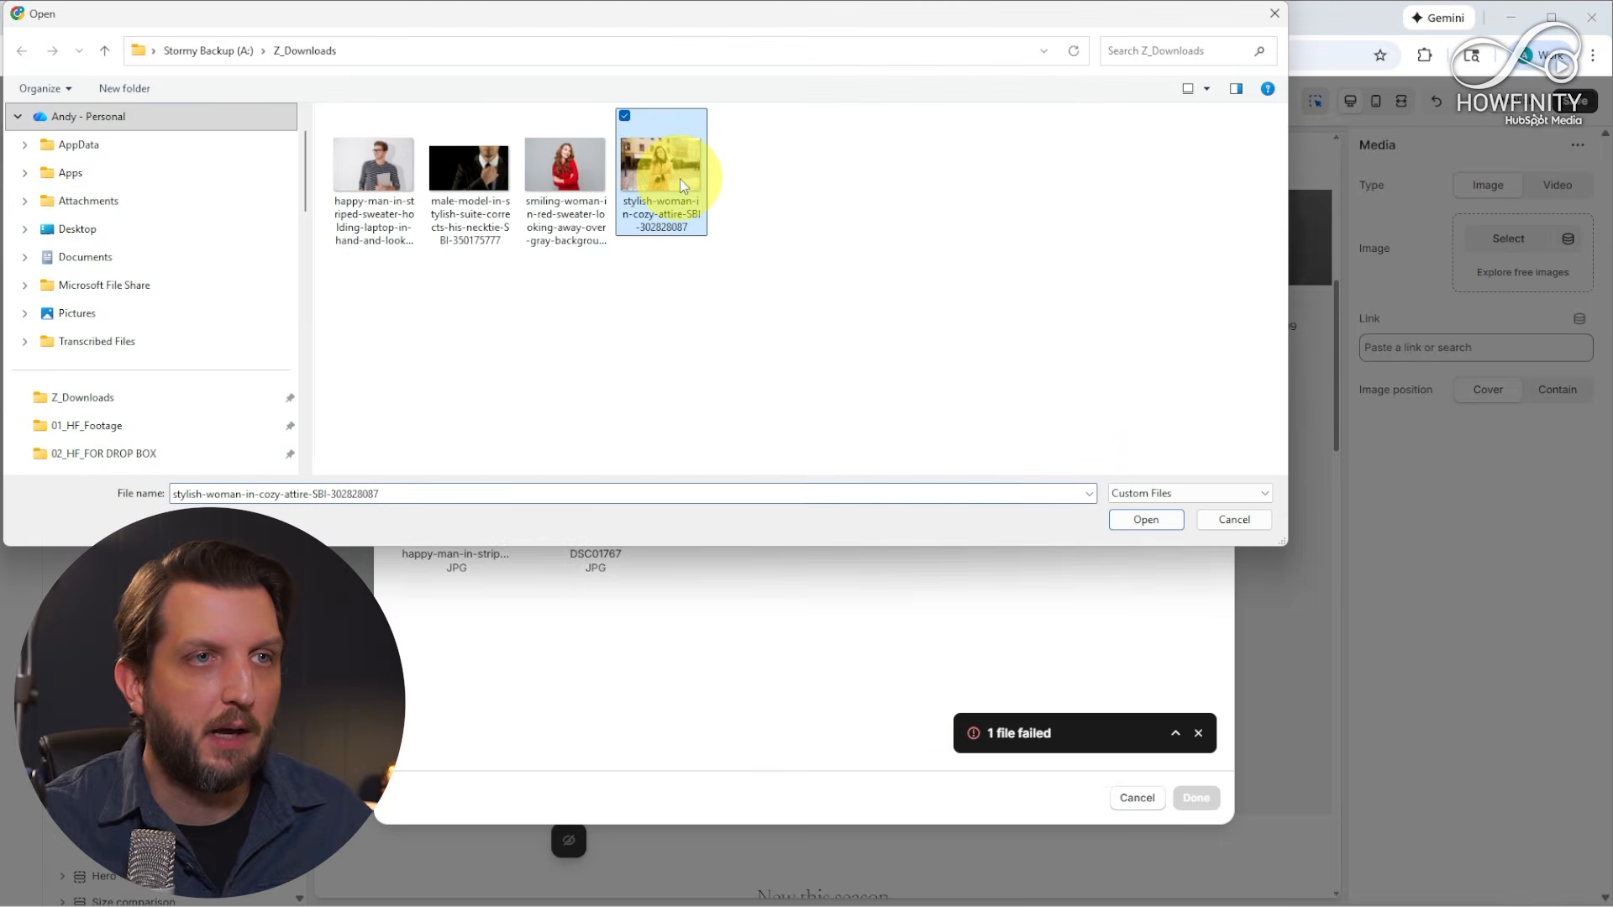
pyautogui.click(1146, 520)
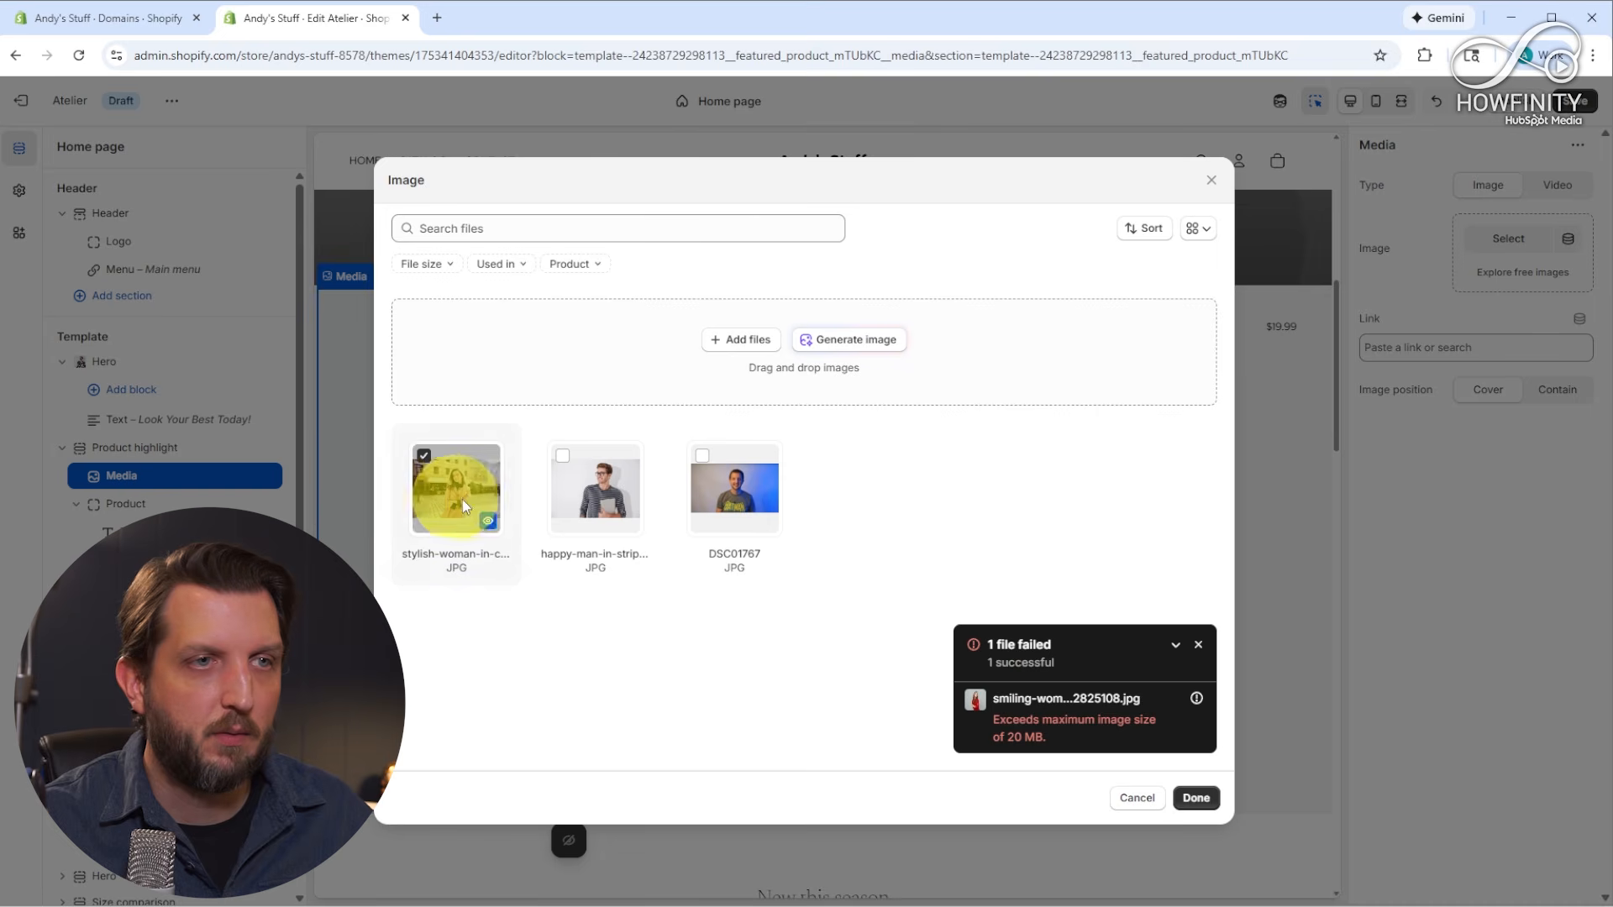
pyautogui.click(1200, 799)
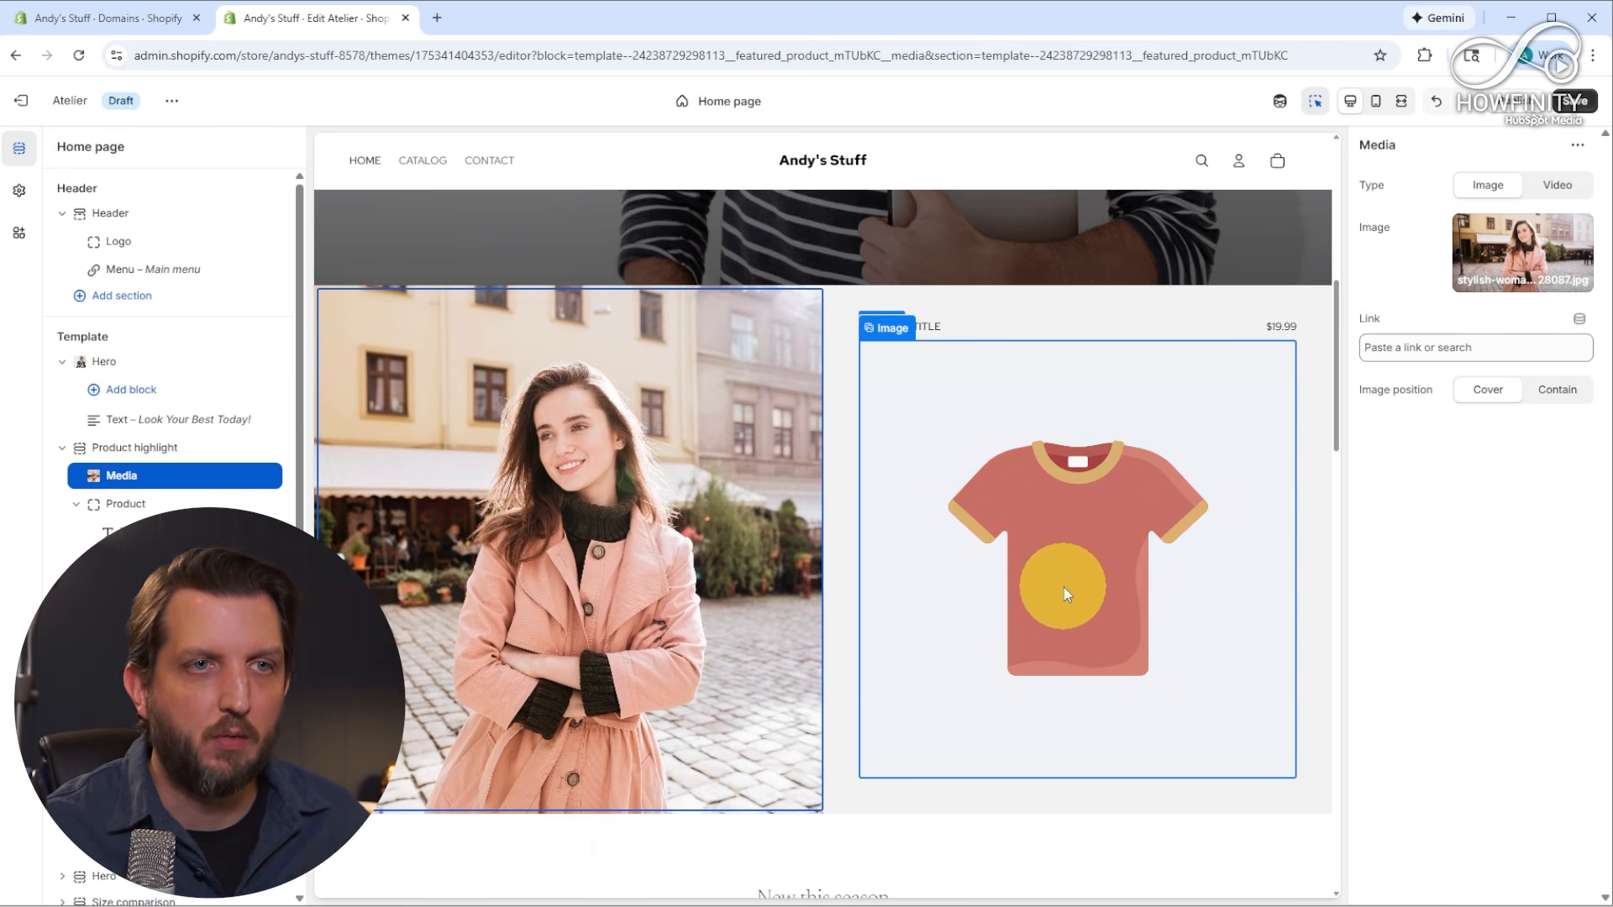
# Examine the settings of the product image block in the Product highlight section
pyautogui.click(1063, 589)
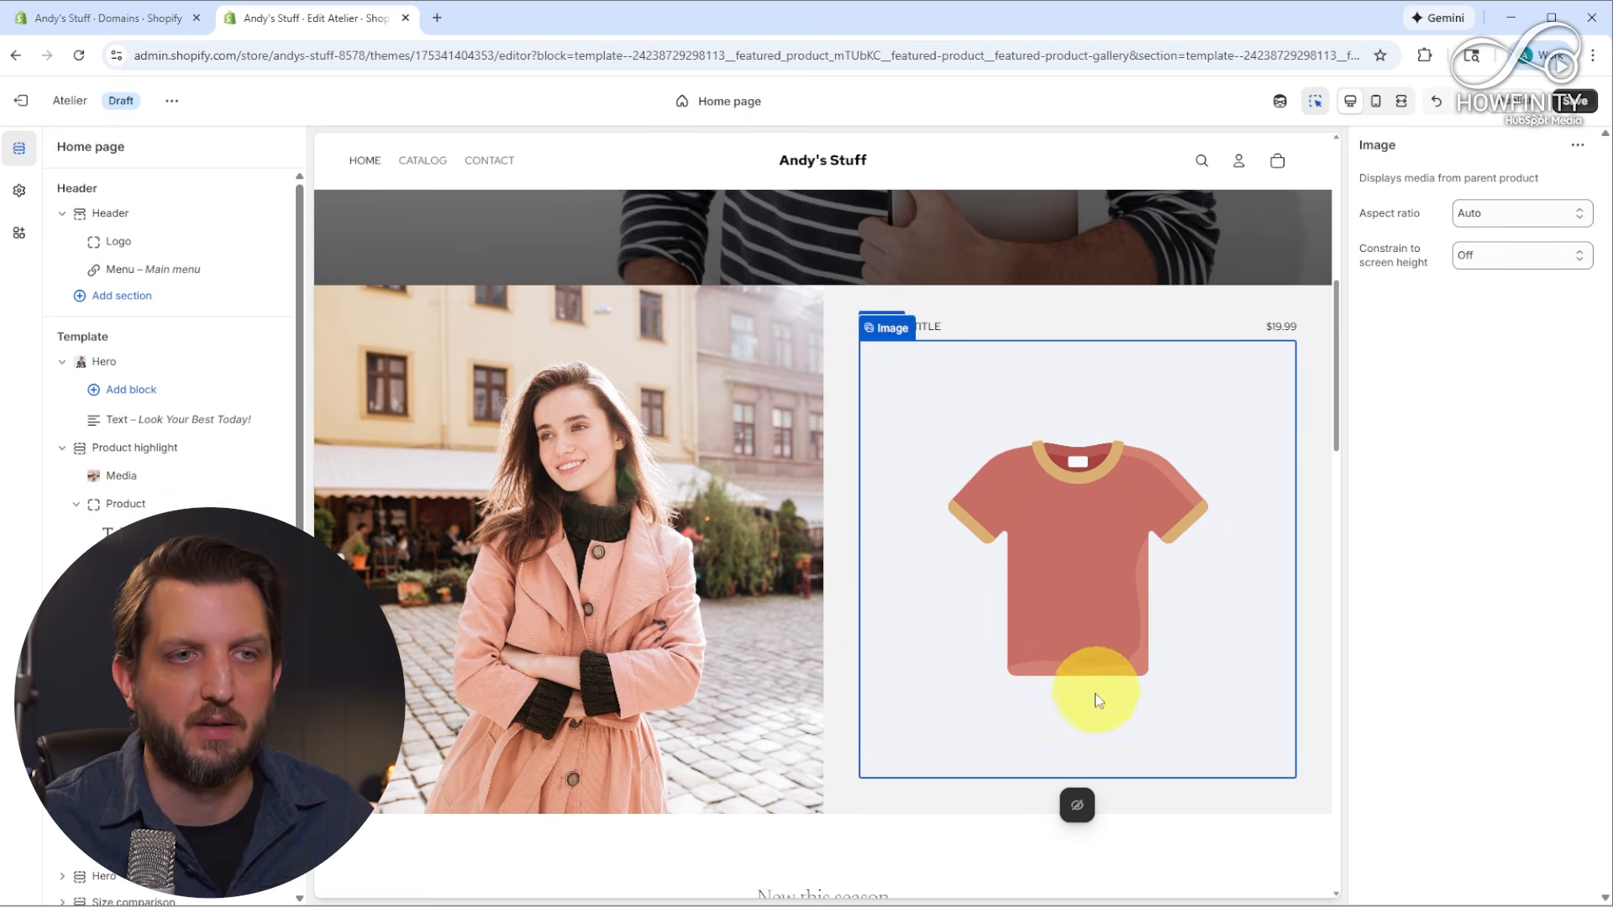
pyautogui.rightClick(1098, 601)
pyautogui.press('Escape')
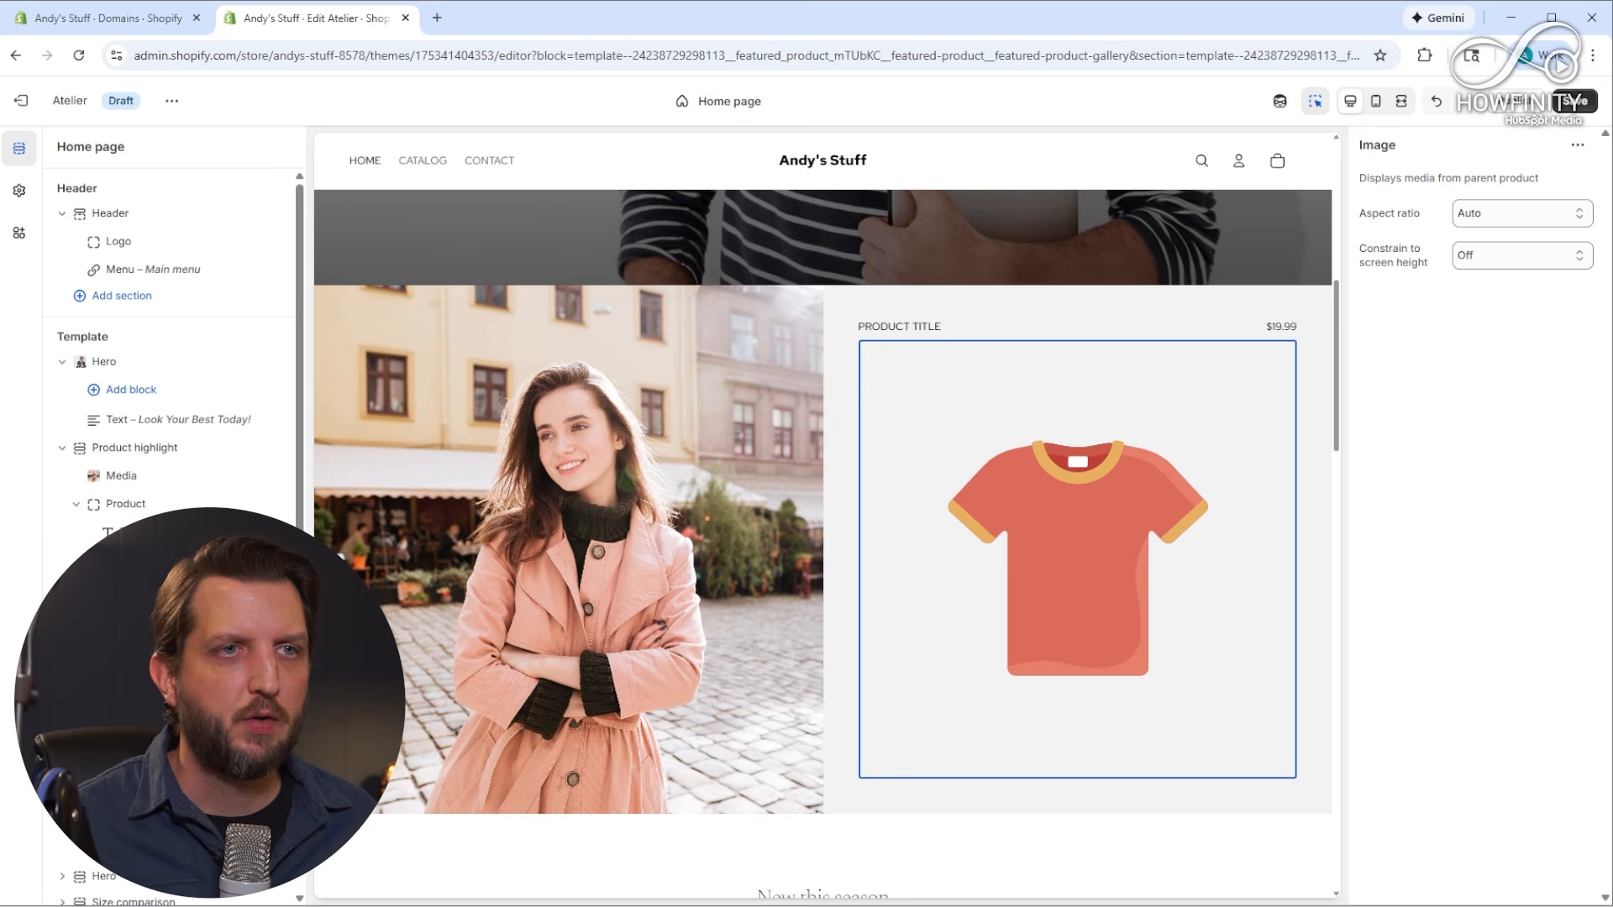
# Replace the Featured collection section's title "New this season" with "Featured Items"
pyautogui.scroll(5, 846, 550)
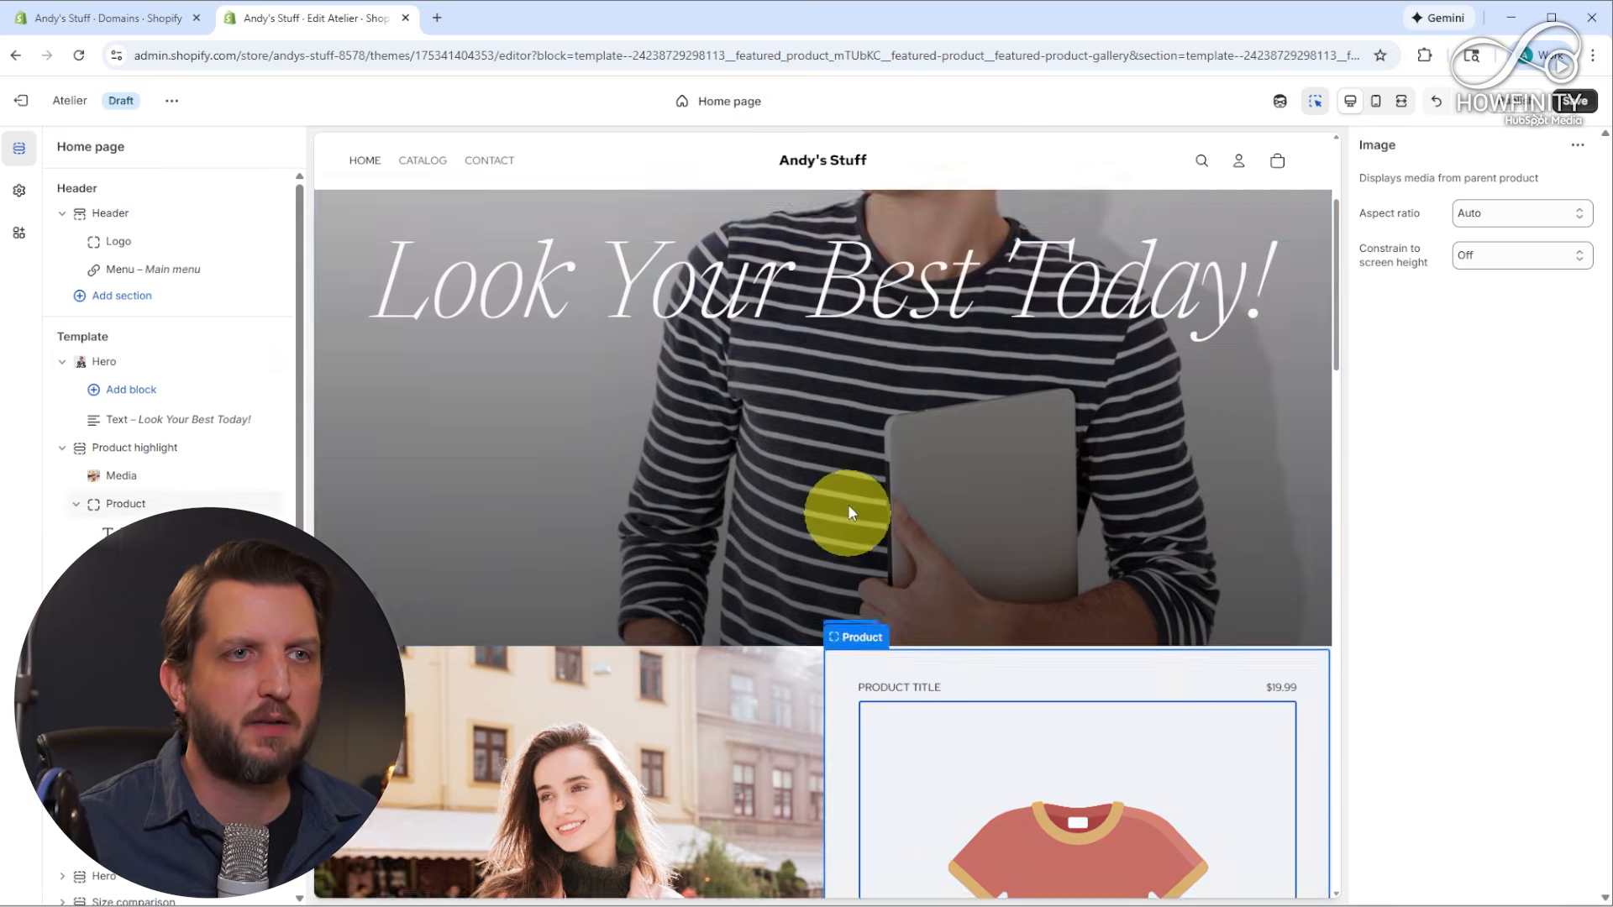
pyautogui.scroll(-10, 847, 602)
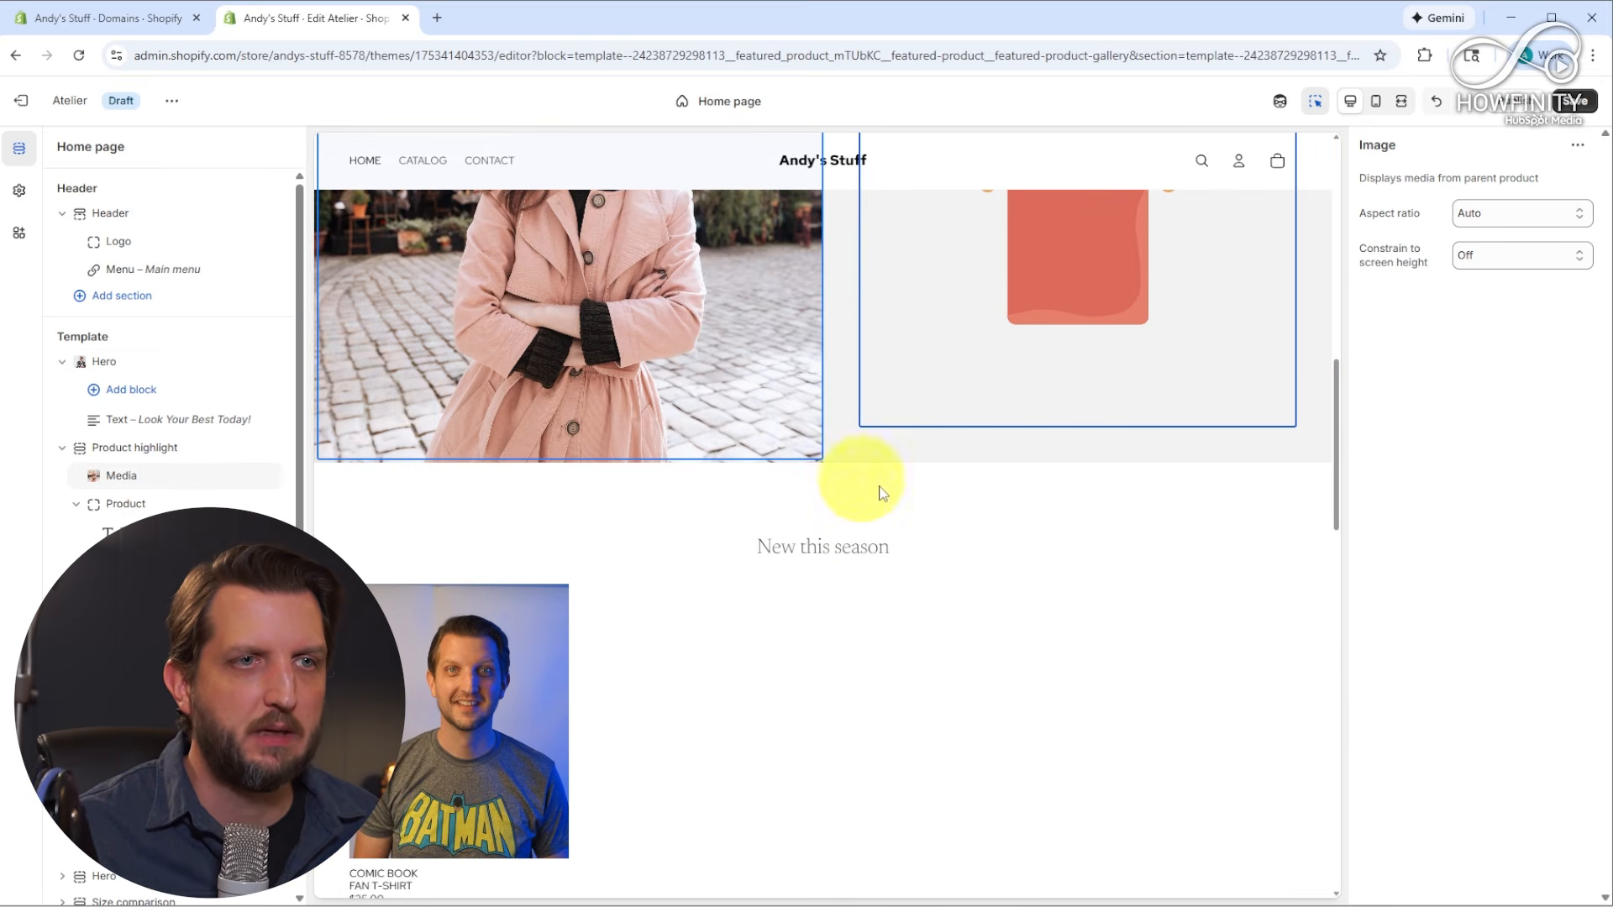
pyautogui.scroll(-2, 965, 709)
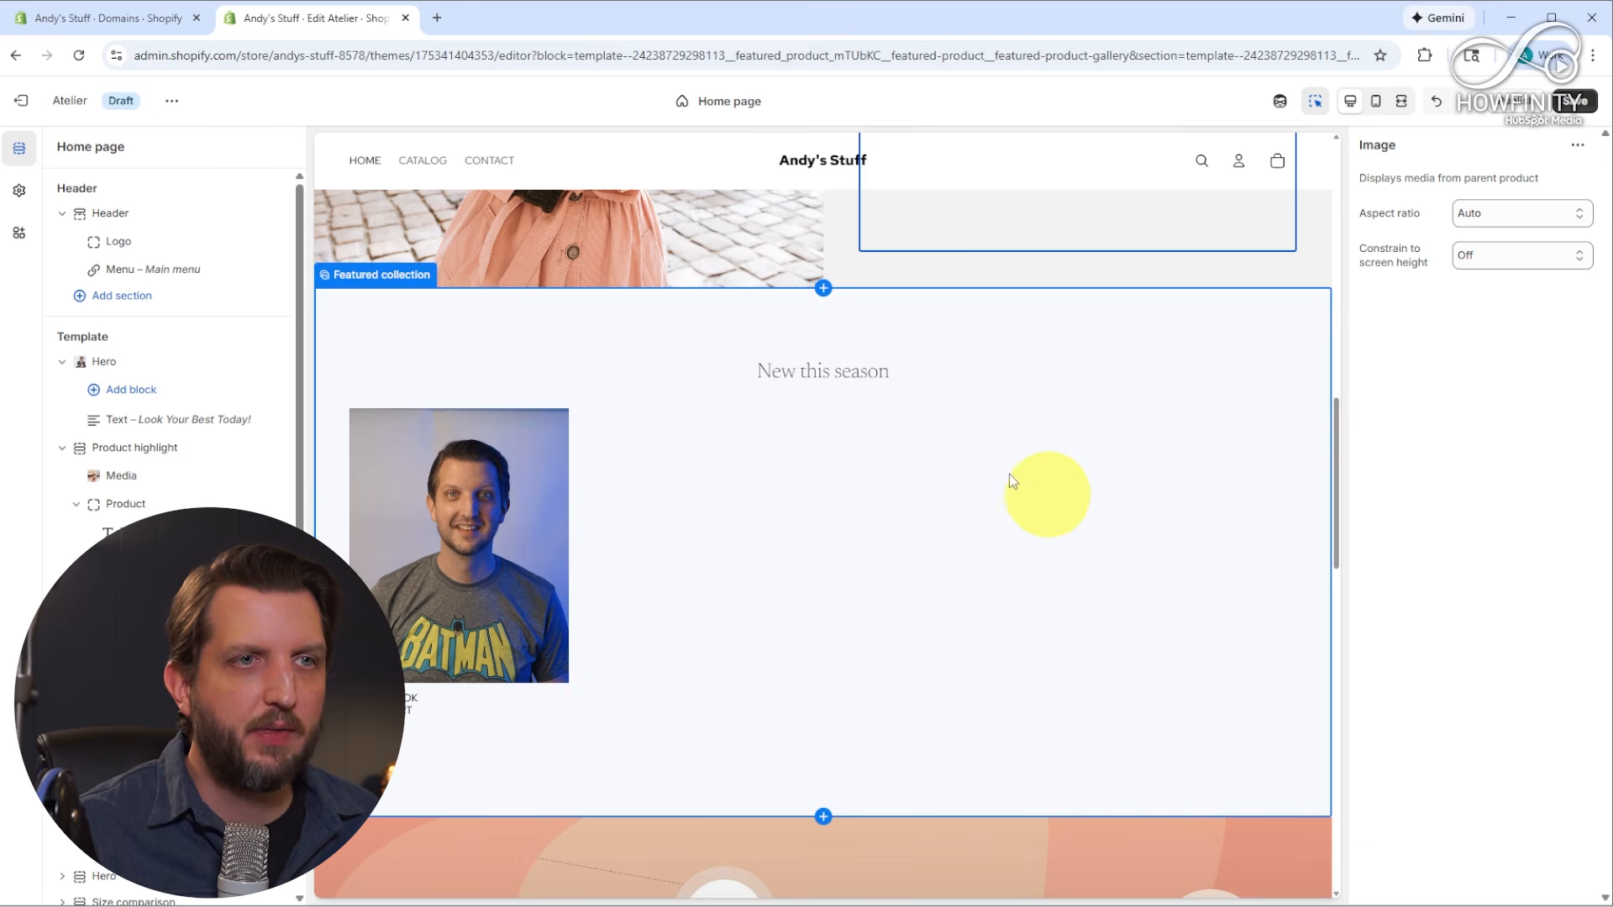
pyautogui.click(813, 580)
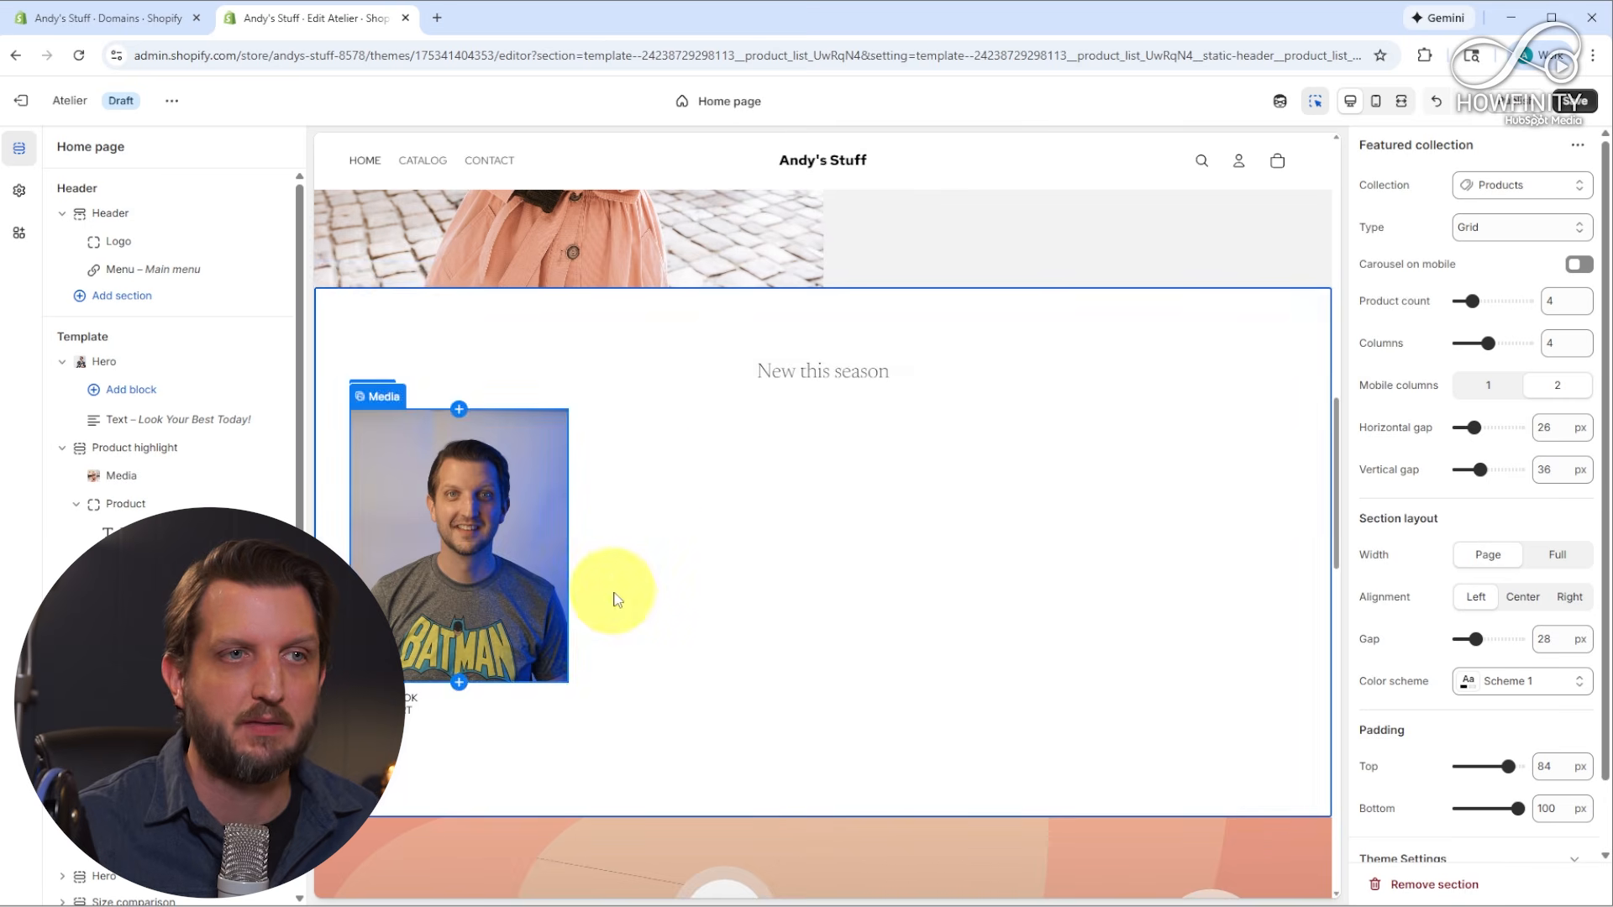
pyautogui.click(813, 366)
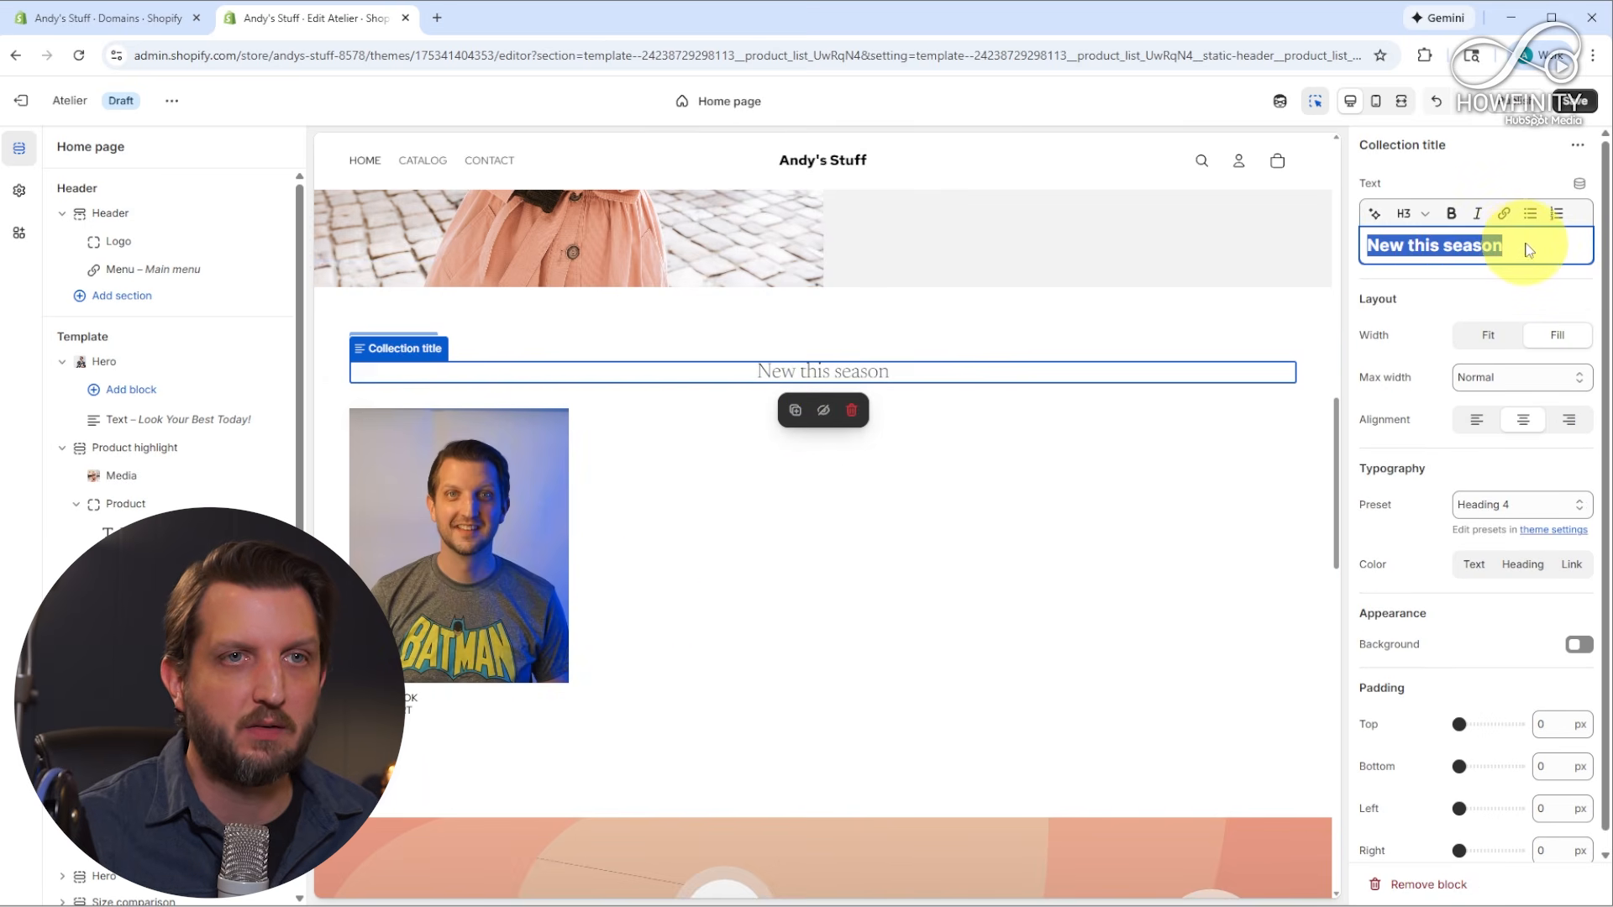
pyautogui.moveTo(1527, 243); pyautogui.dragTo(1363, 249)
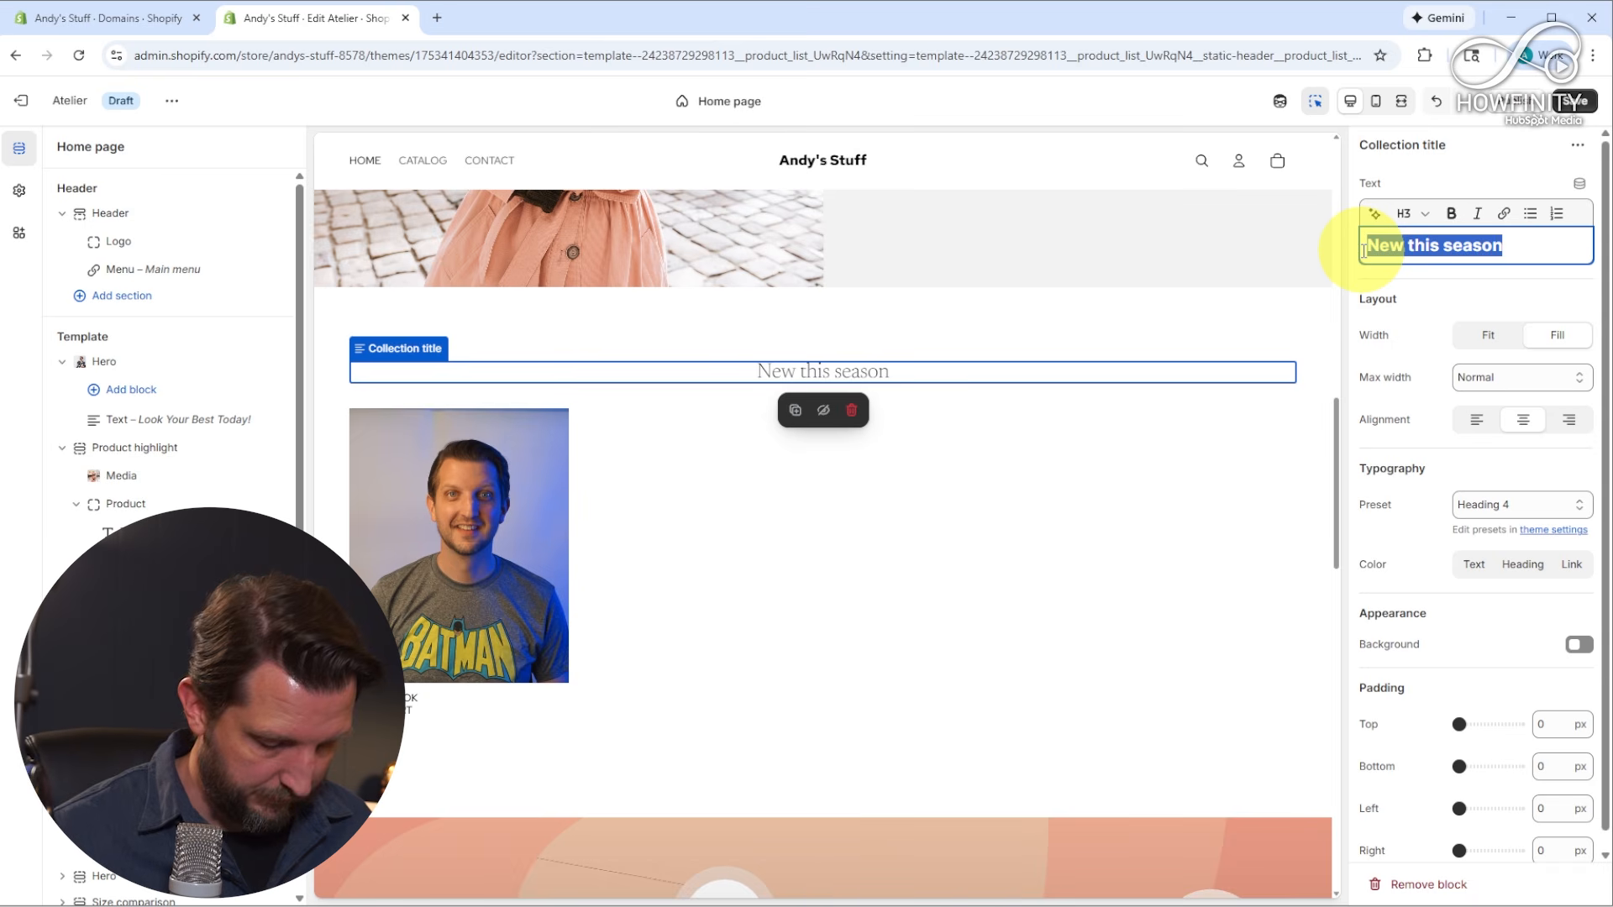
pyautogui.hotkey('ctrl', 'a')
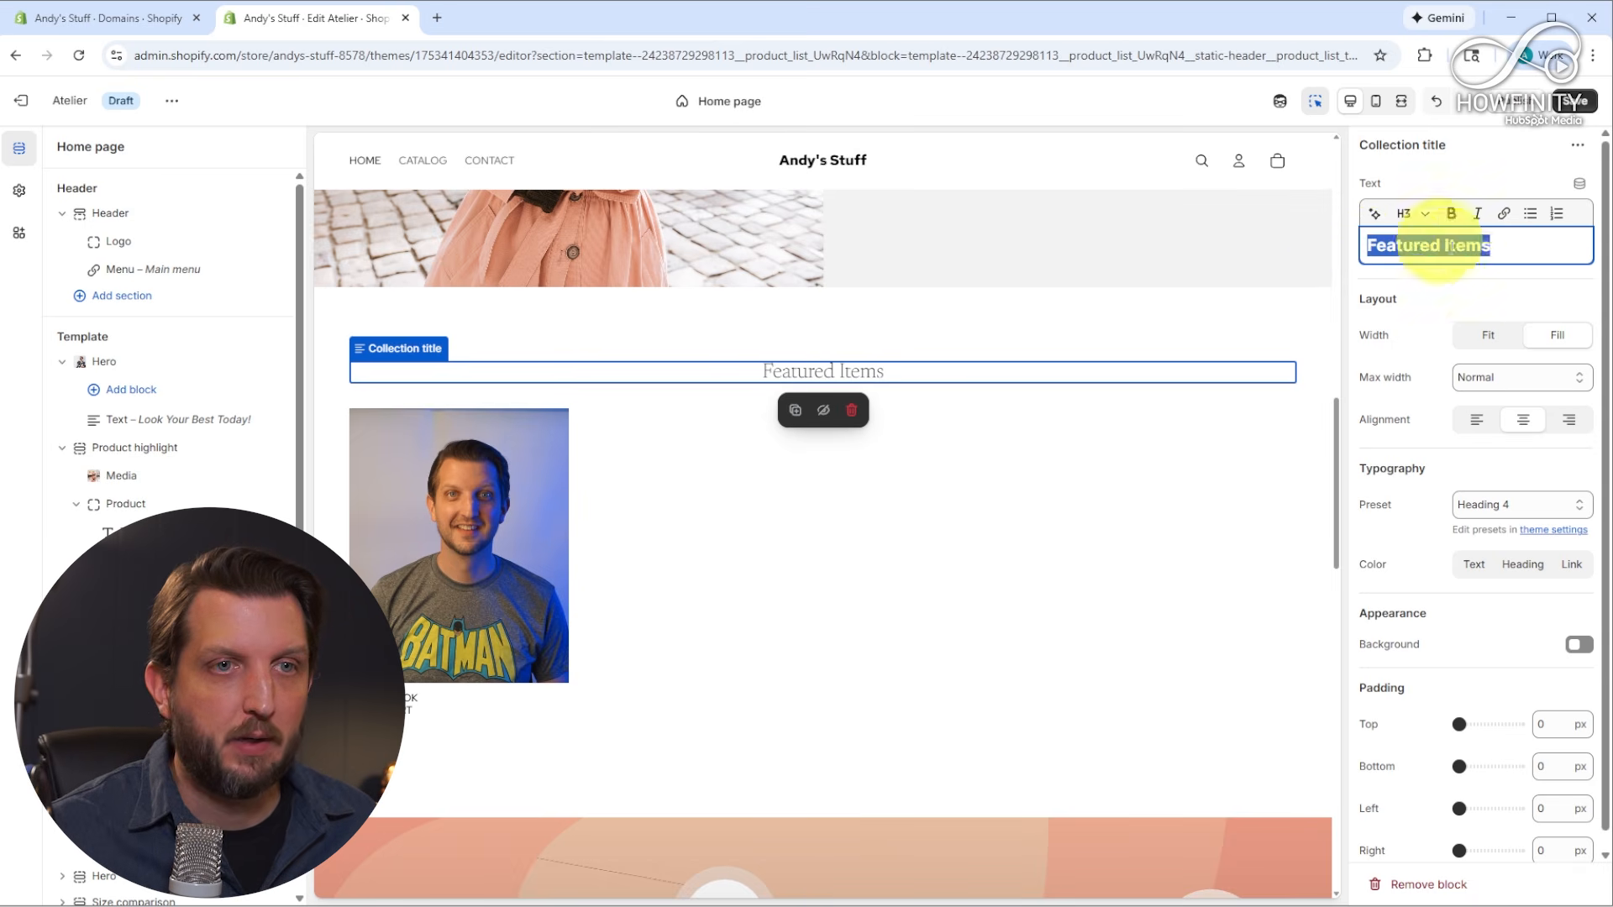
pyautogui.rightClick(1524, 388)
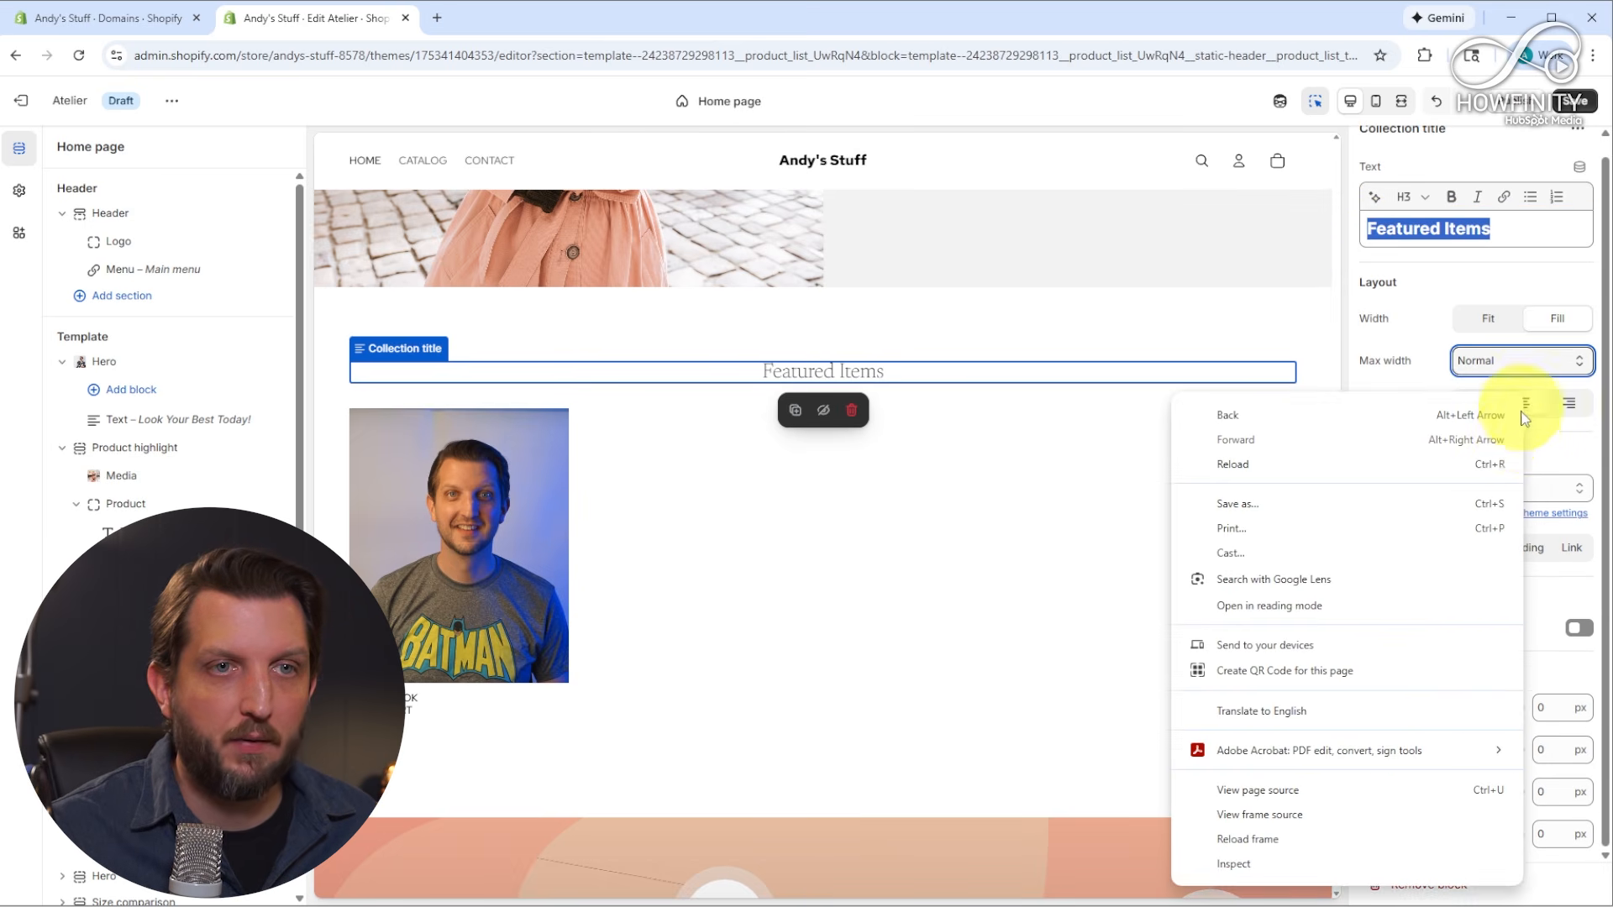
pyautogui.click(1351, 290)
# Select the Featured collection section and review the order of the home page sections from the hero down to it
pyautogui.scroll(-2, 863, 647)
pyautogui.click(800, 461)
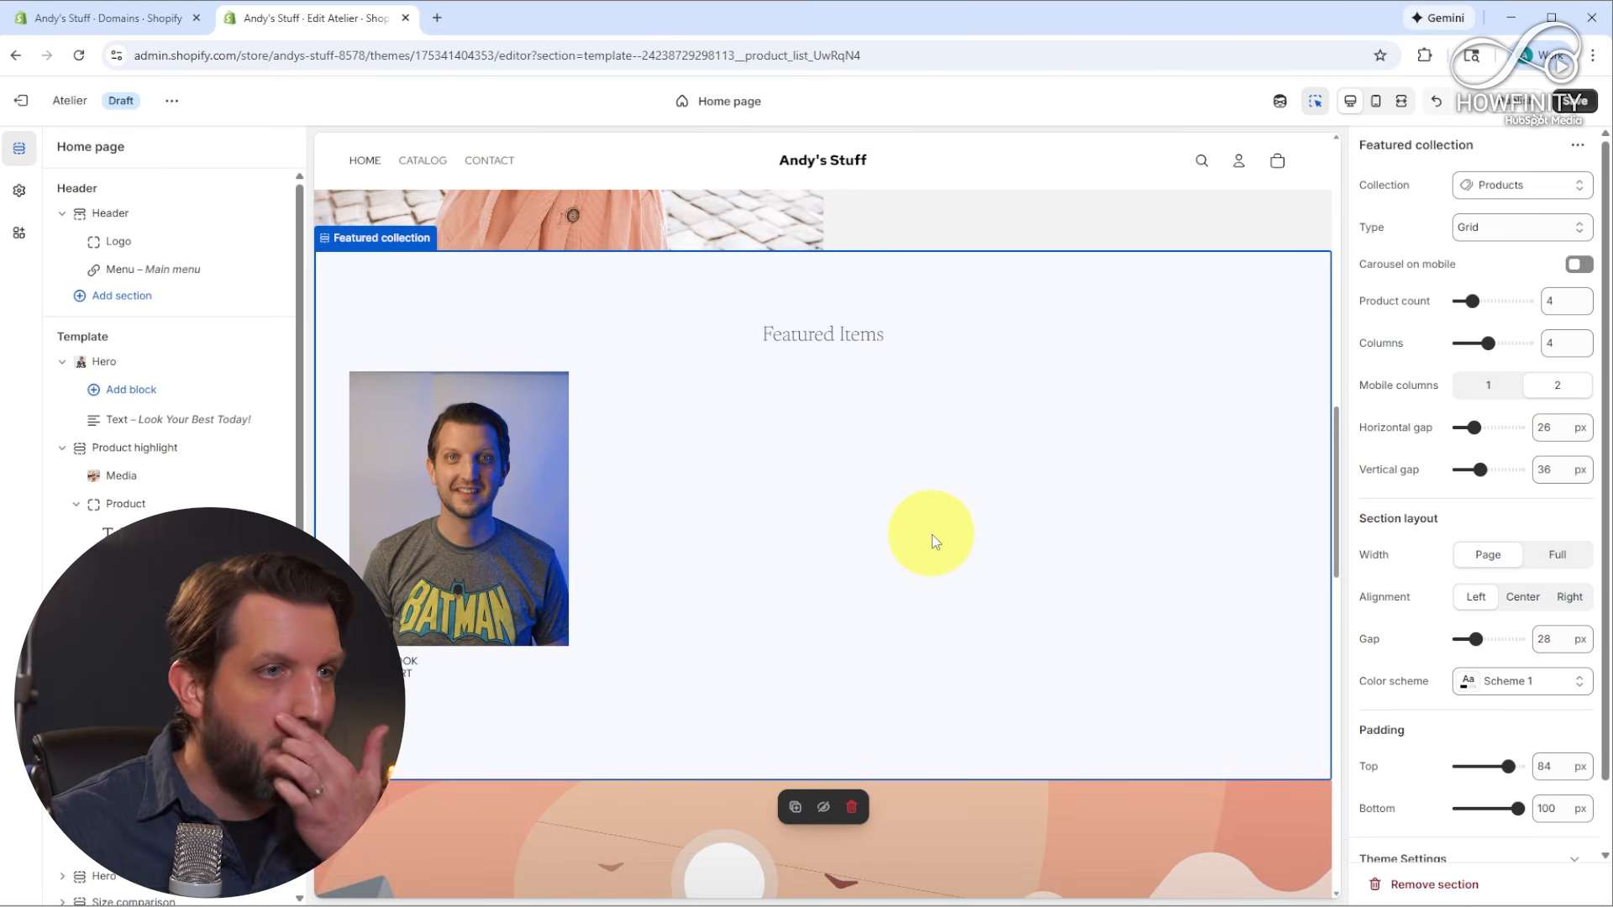
pyautogui.scroll(4, 972, 551)
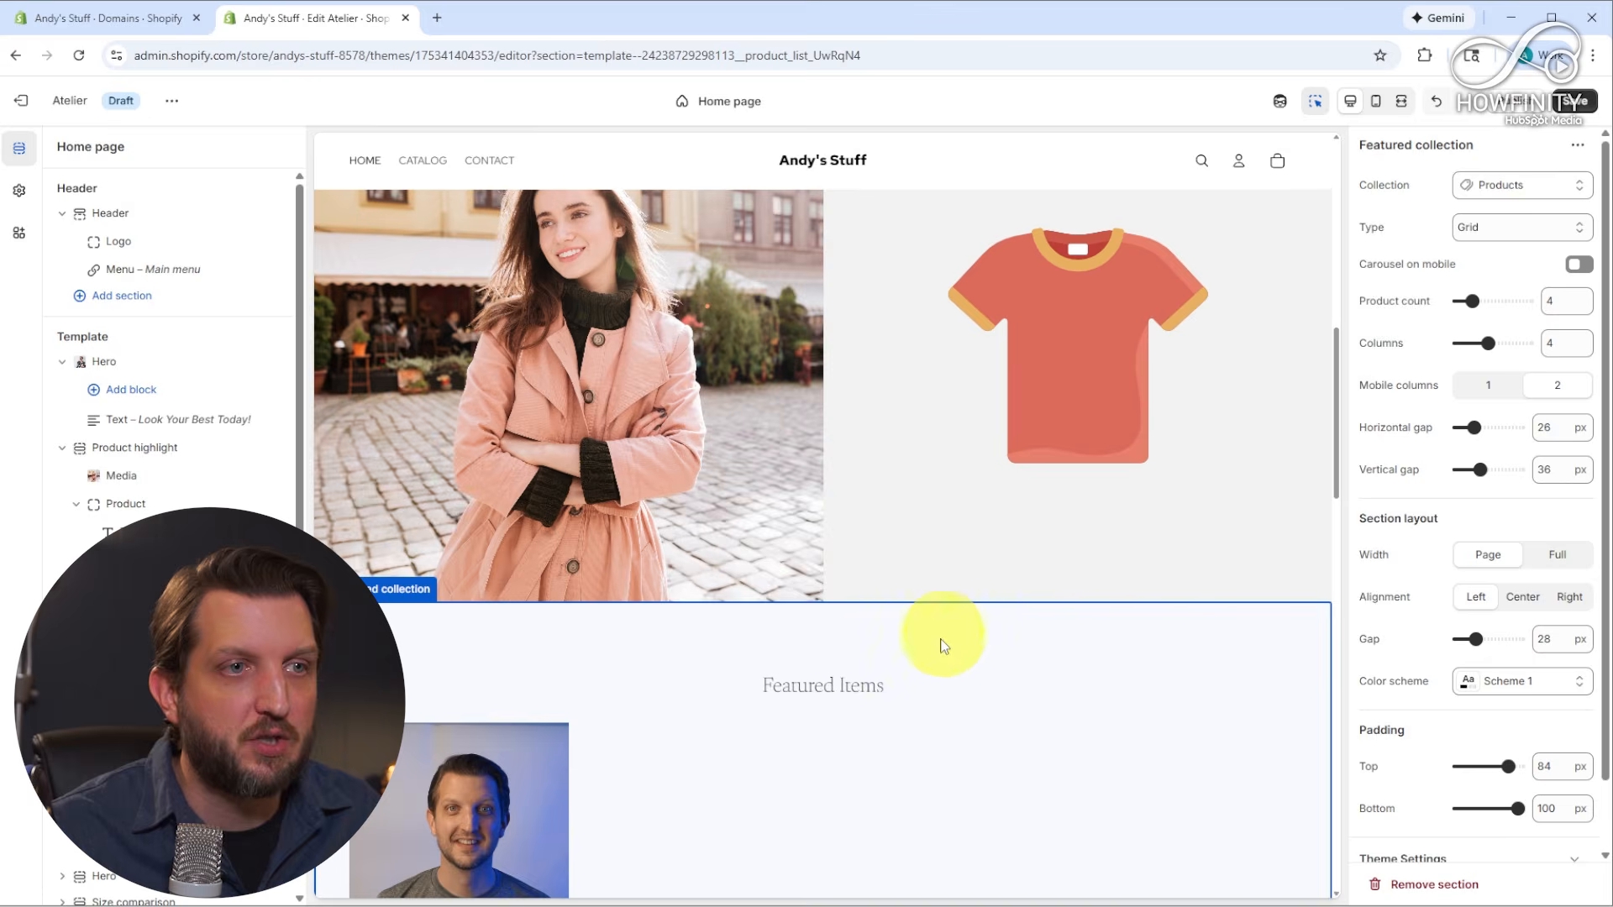
pyautogui.scroll(5, 735, 749)
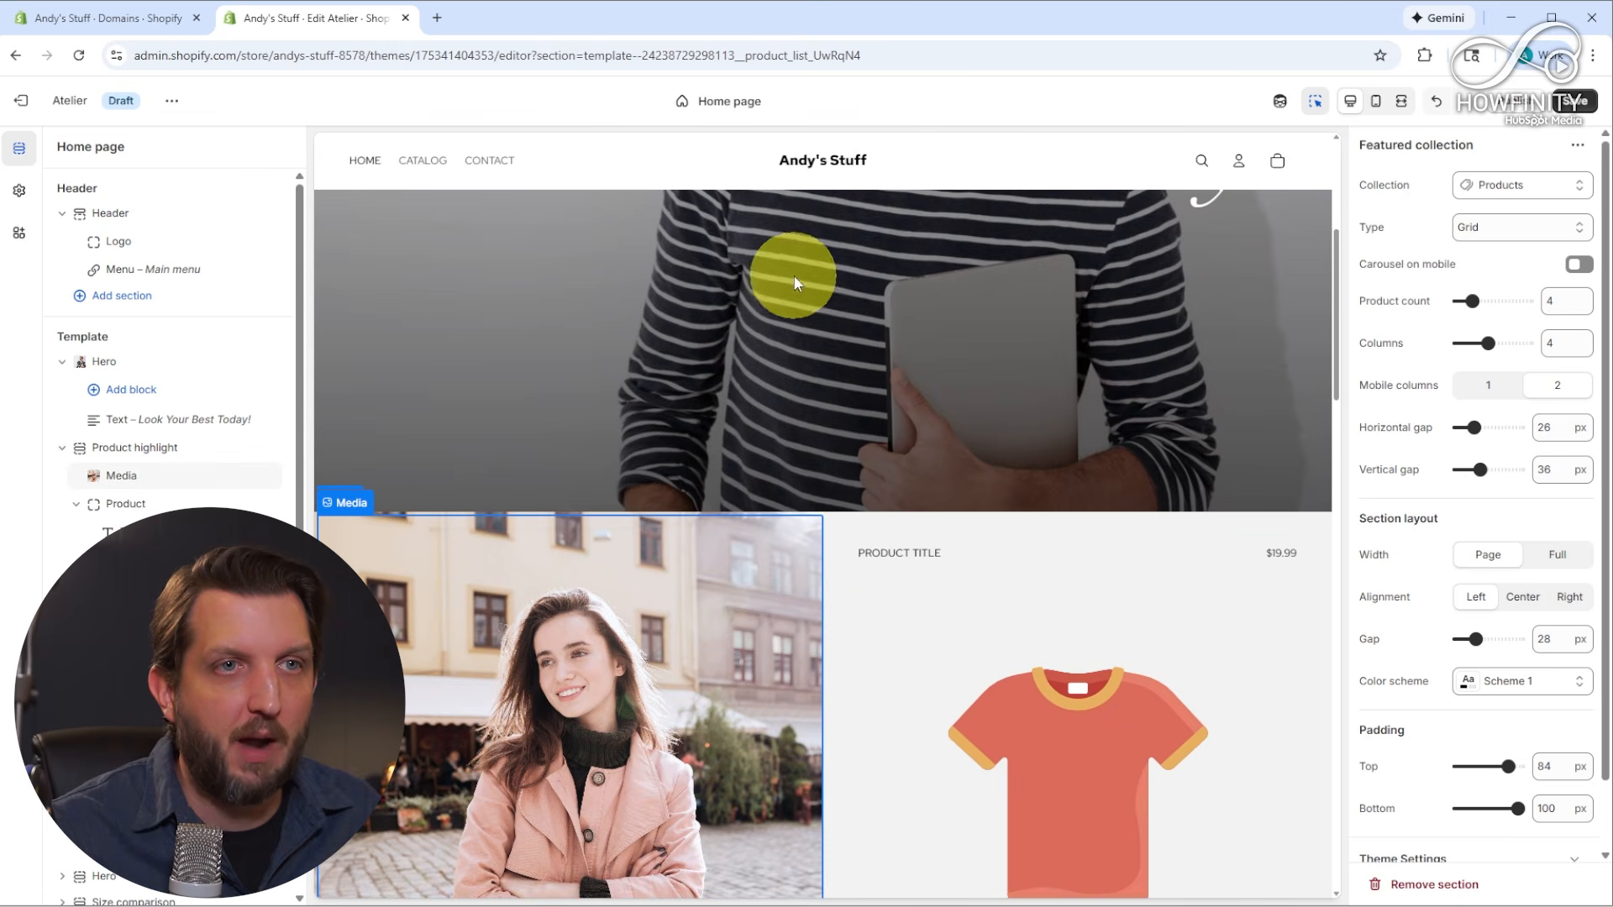
pyautogui.scroll(4, 796, 283)
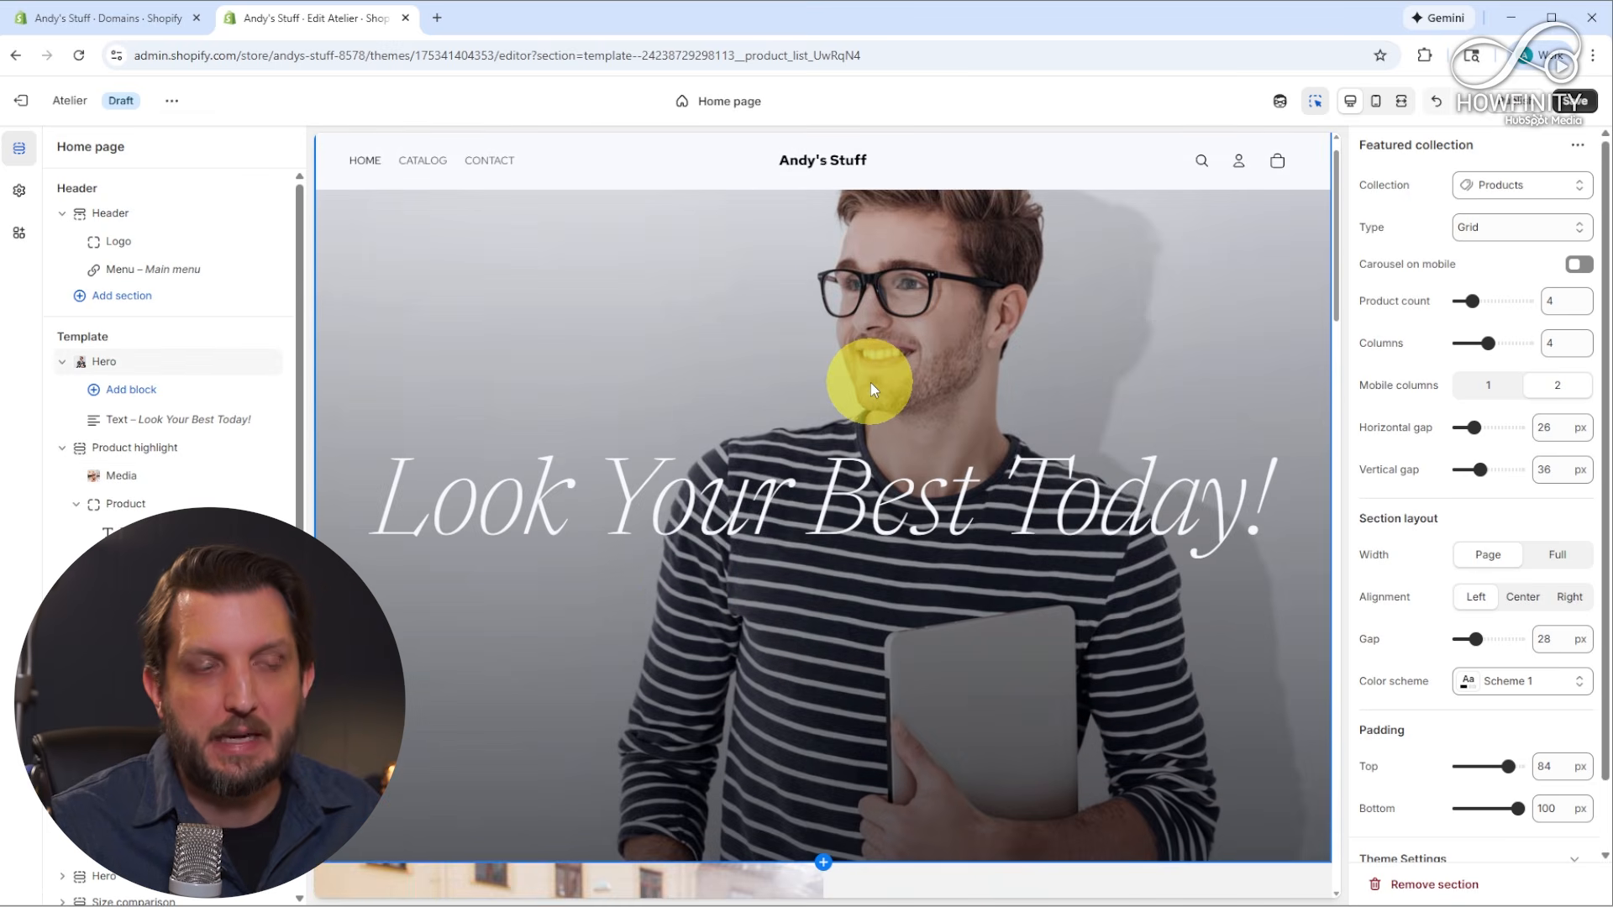
pyautogui.scroll(-10, 885, 468)
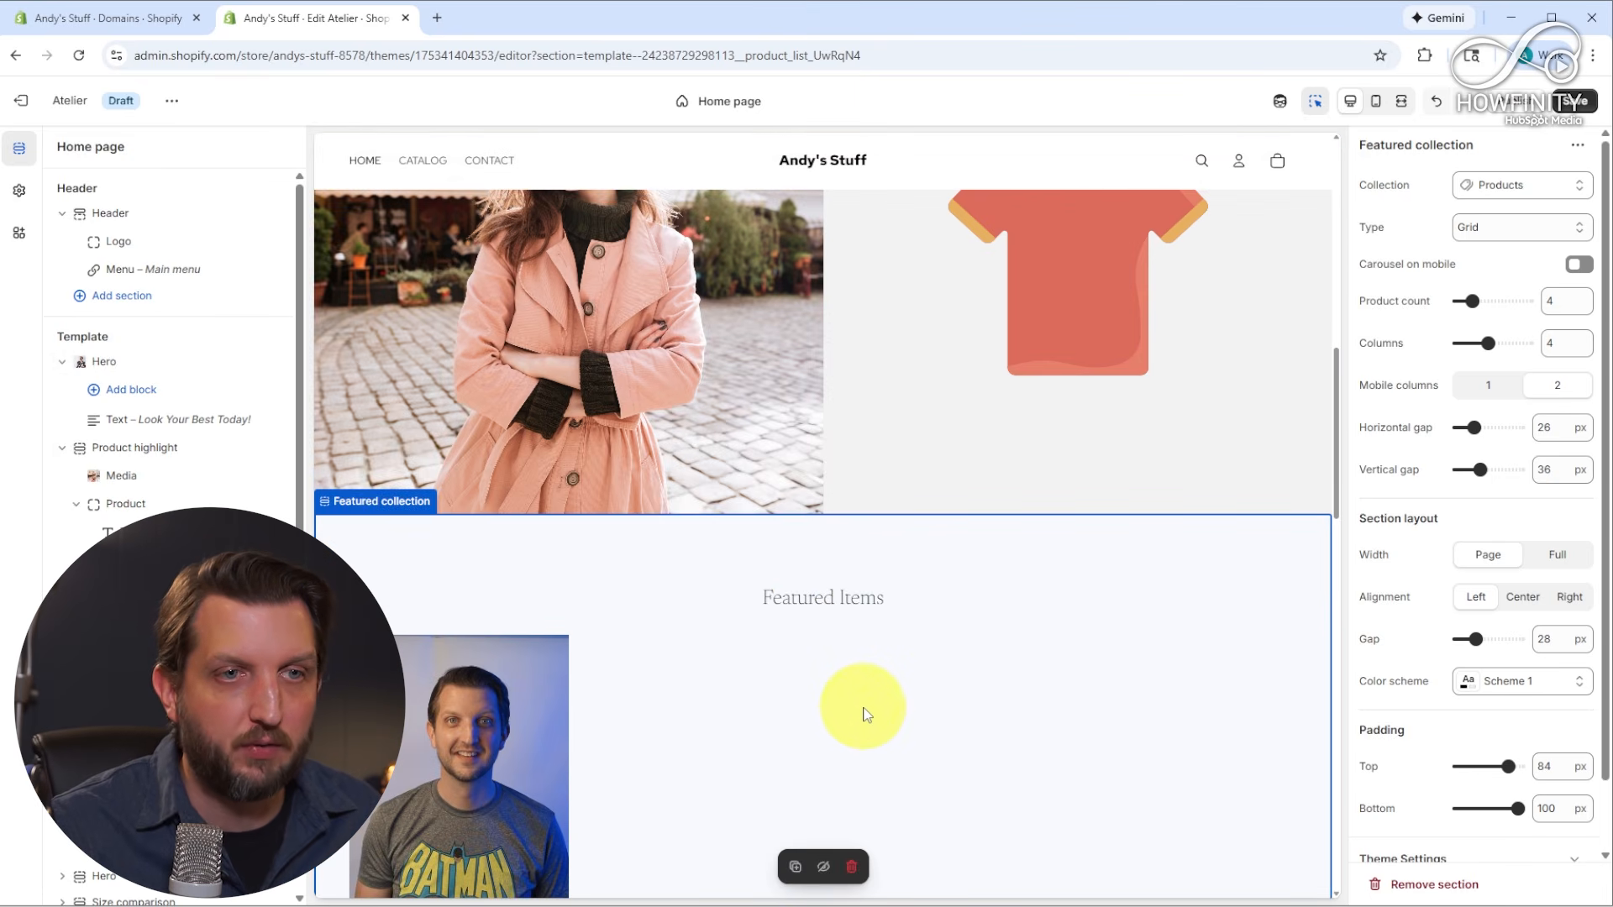
pyautogui.scroll(-3, 730, 723)
pyautogui.scroll(6, 1008, 470)
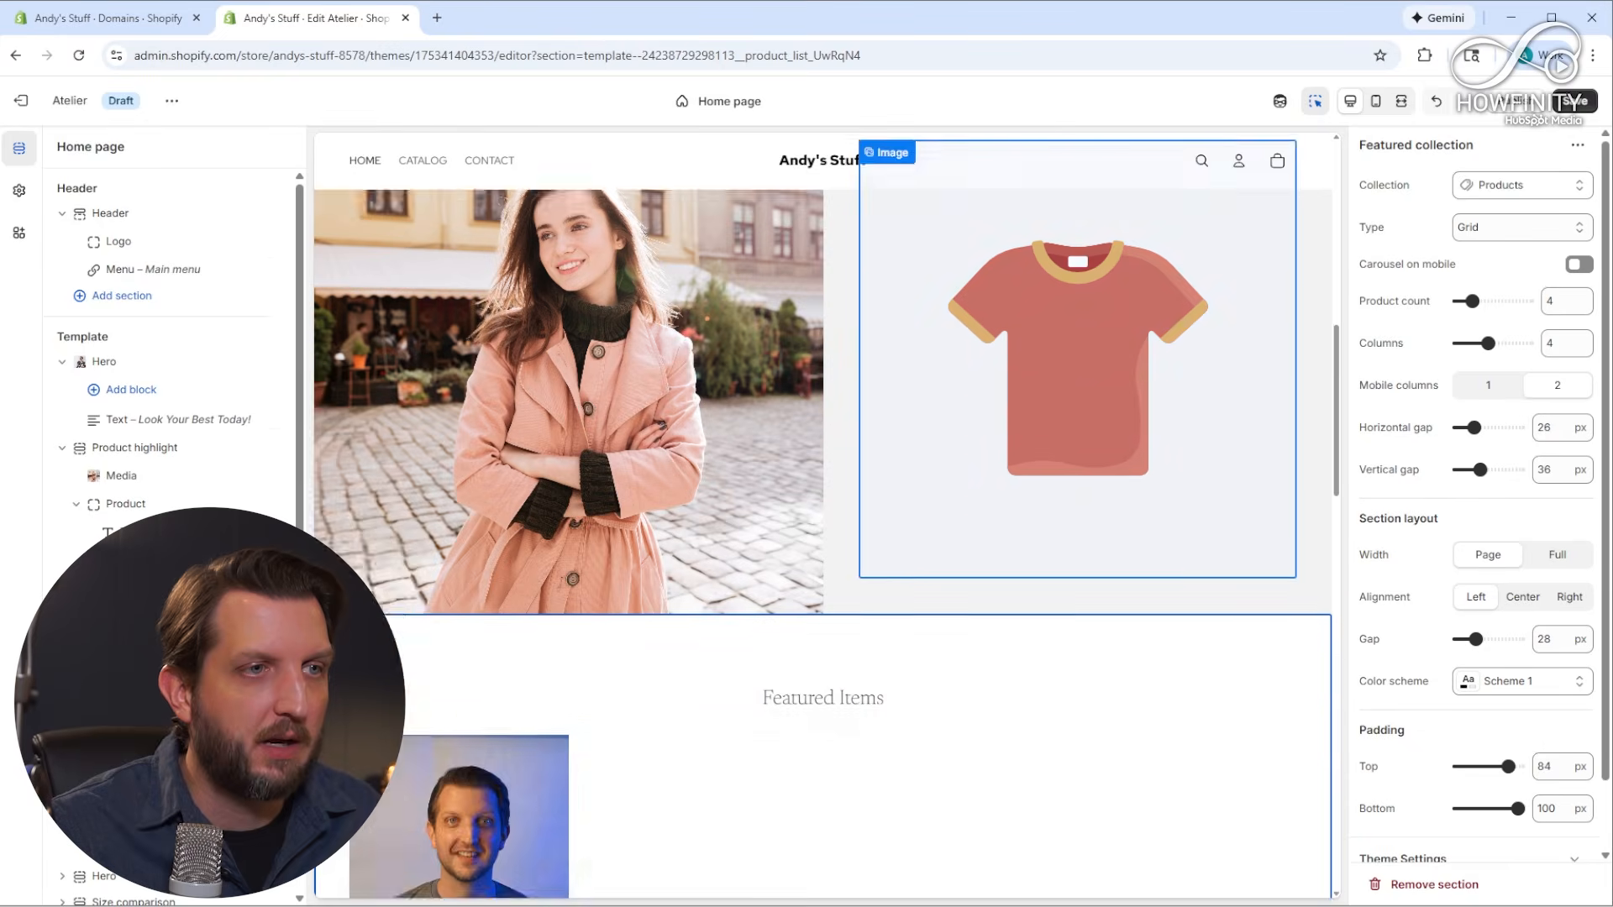
pyautogui.scroll(-6, 1008, 470)
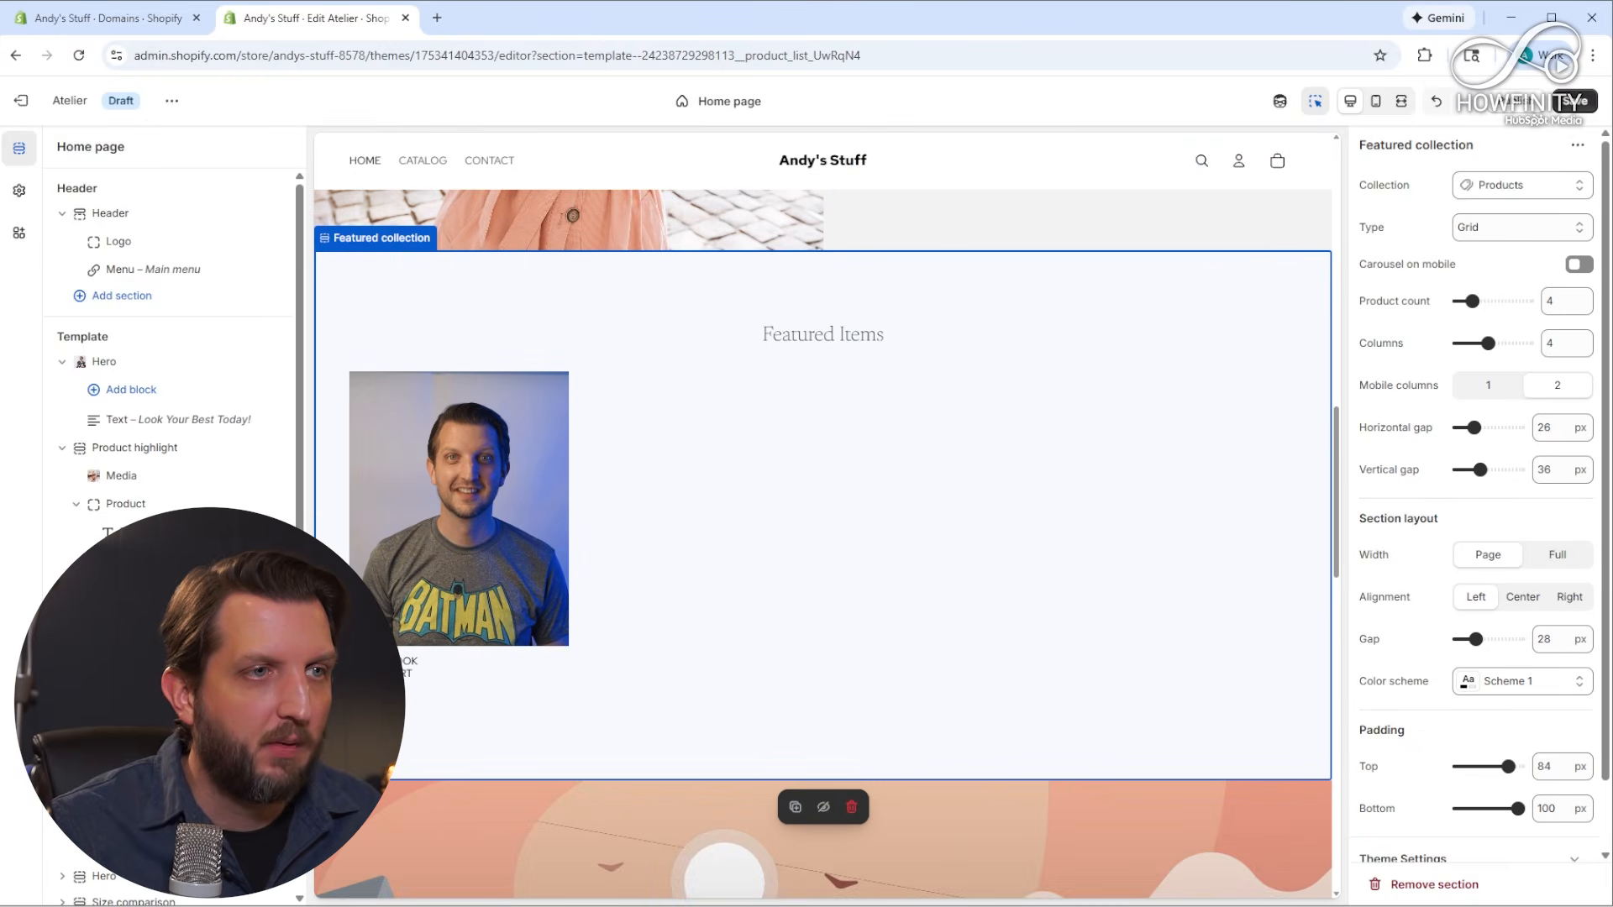
# Move the Featured collection section directly below the first Hero section, above Product highlight
pyautogui.moveTo(70, 563); pyautogui.dragTo(84, 436)
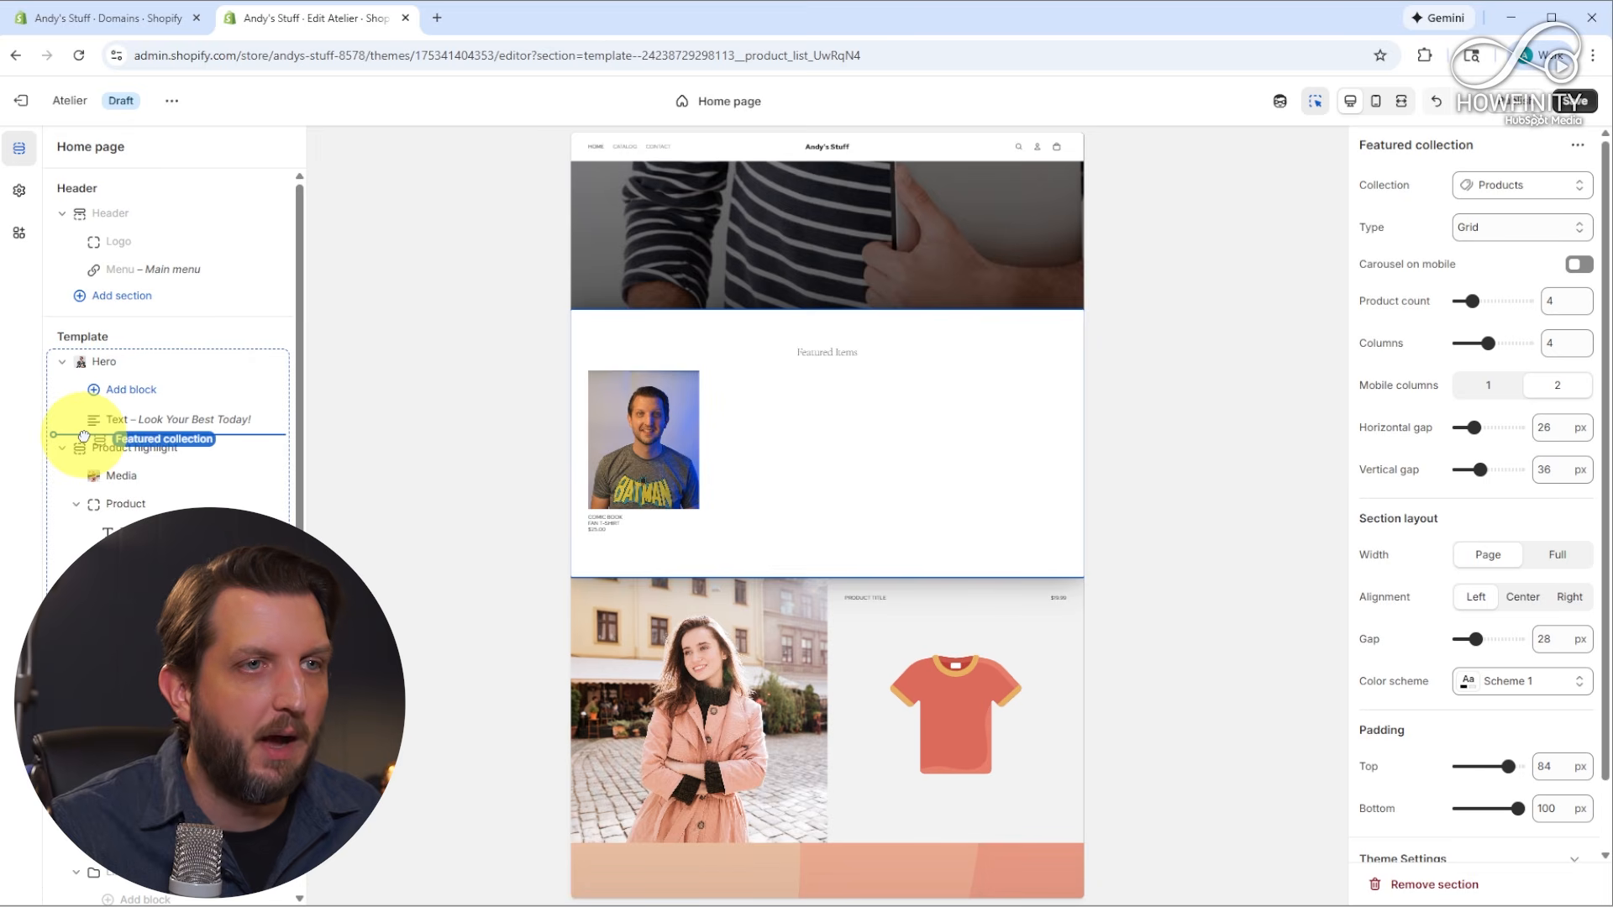
pyautogui.moveTo(84, 435); pyautogui.dragTo(84, 437)
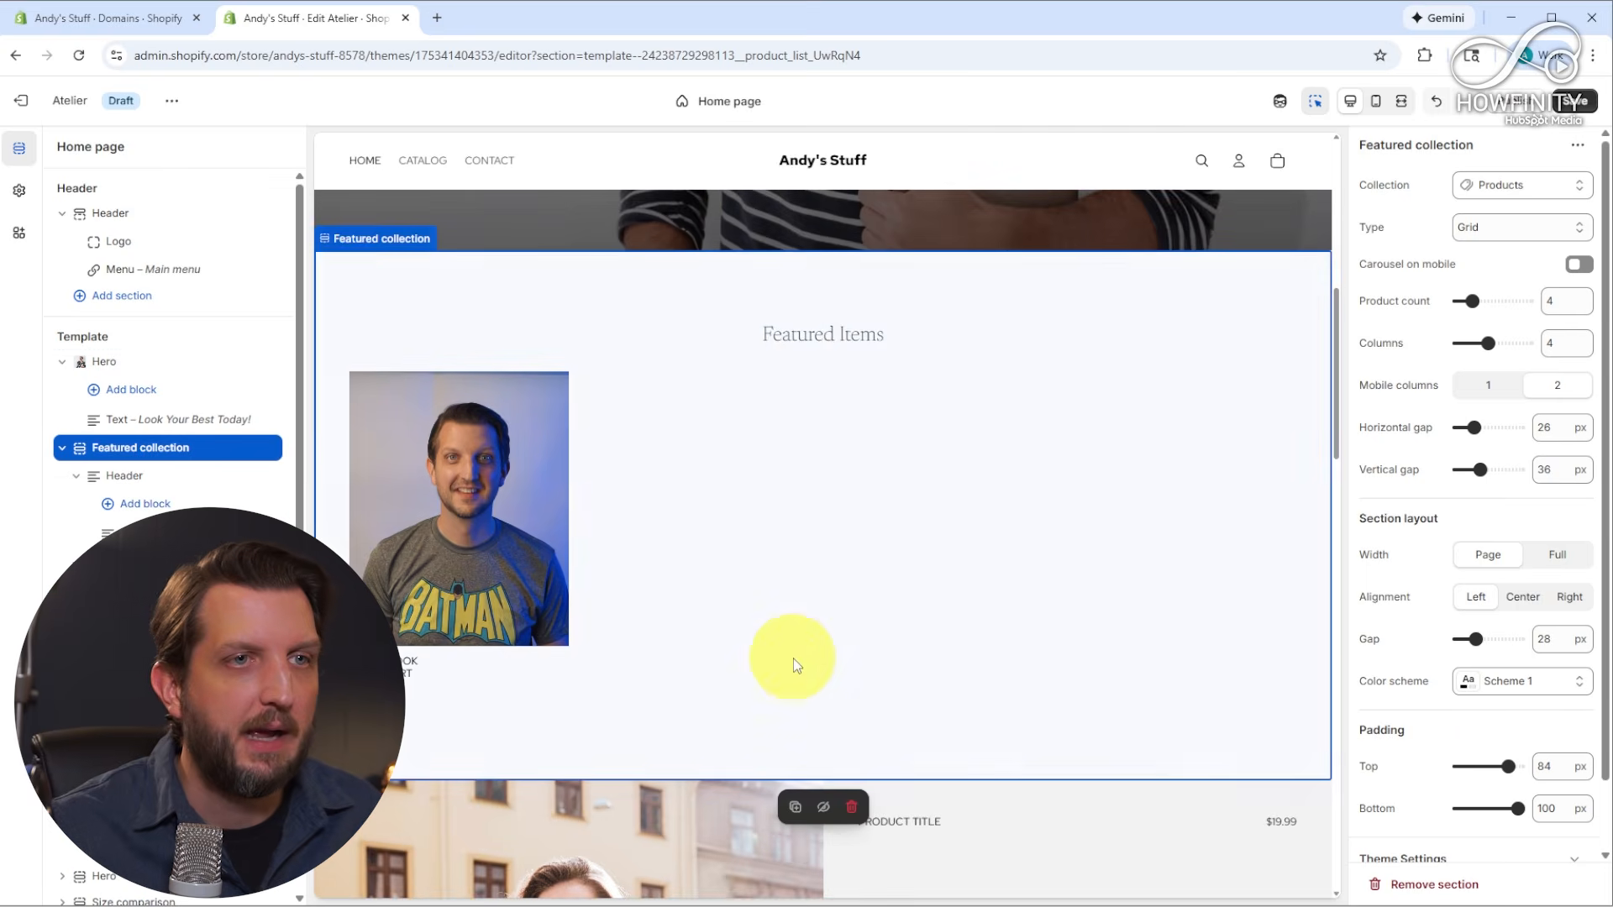
pyautogui.scroll(3, 1015, 425)
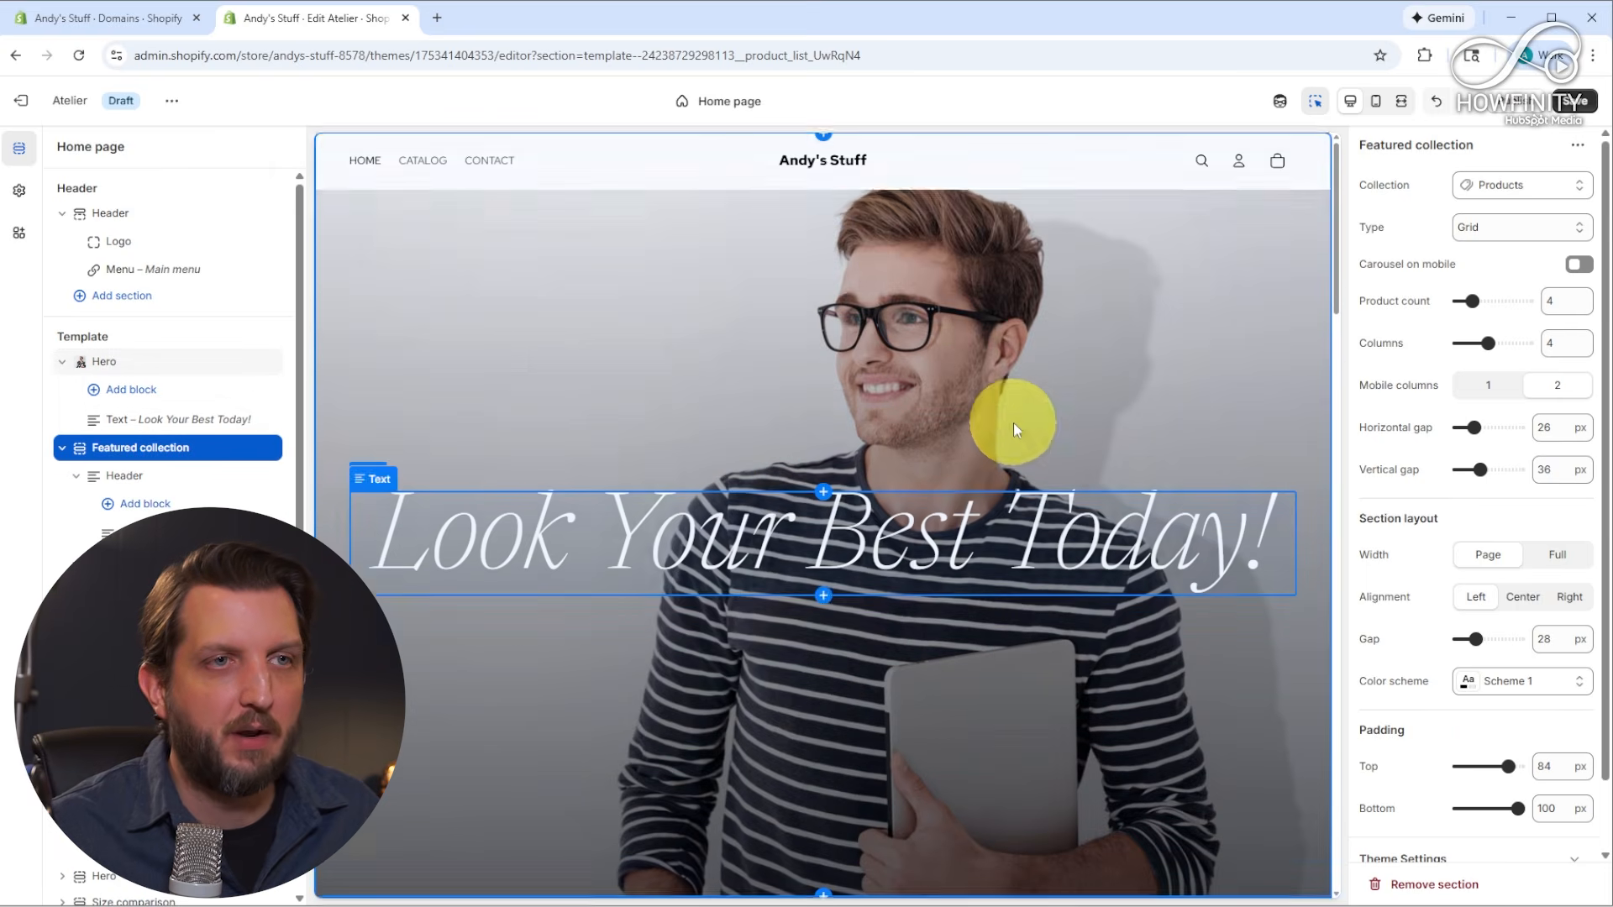
# Inspect the media and product title block settings of the product card in the Featured collection section
pyautogui.scroll(-8, 704, 508)
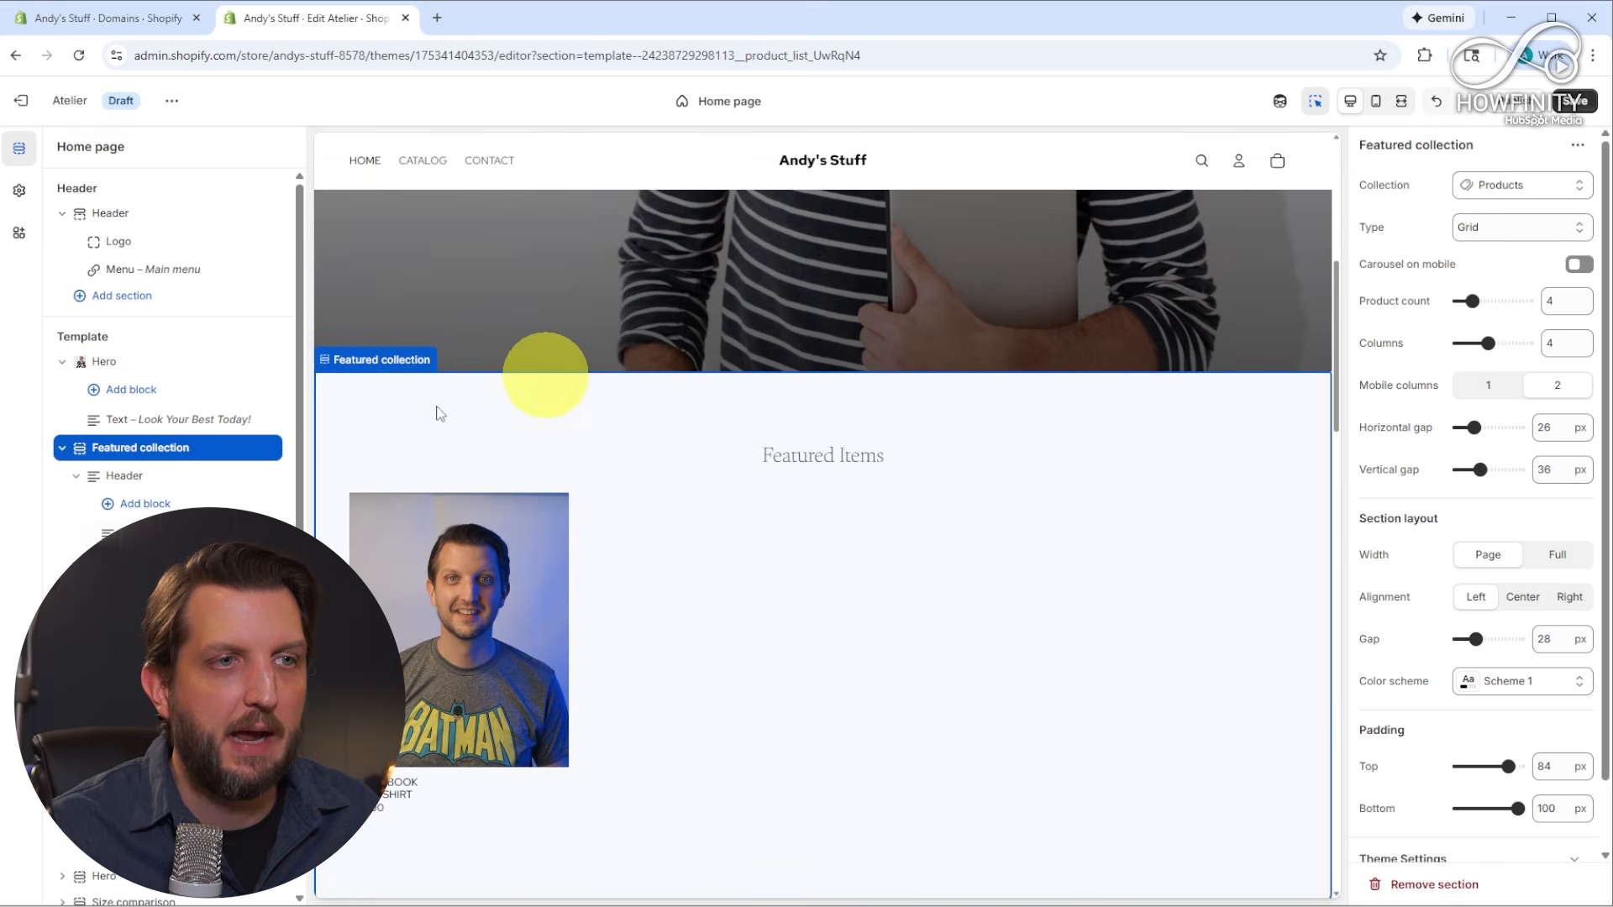
pyautogui.click(477, 556)
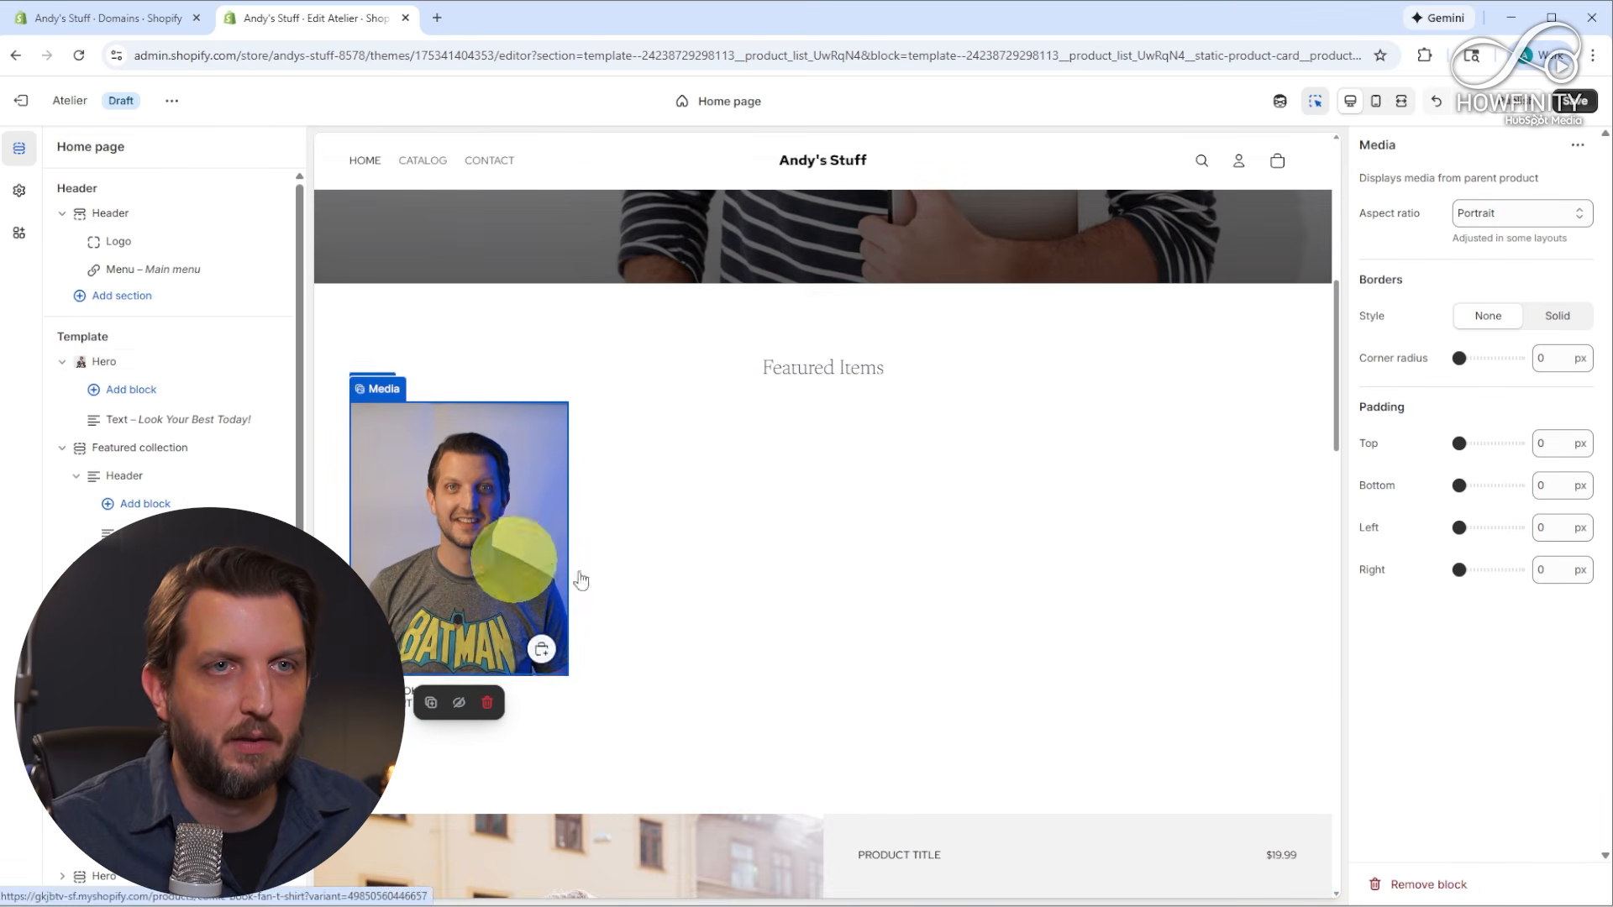
pyautogui.click(447, 703)
# Upload male-model-in-stylish-suite-corrects-his-necktie-SBI-350175777 and apply it as the first media image of the second Hero section
pyautogui.scroll(-7, 972, 655)
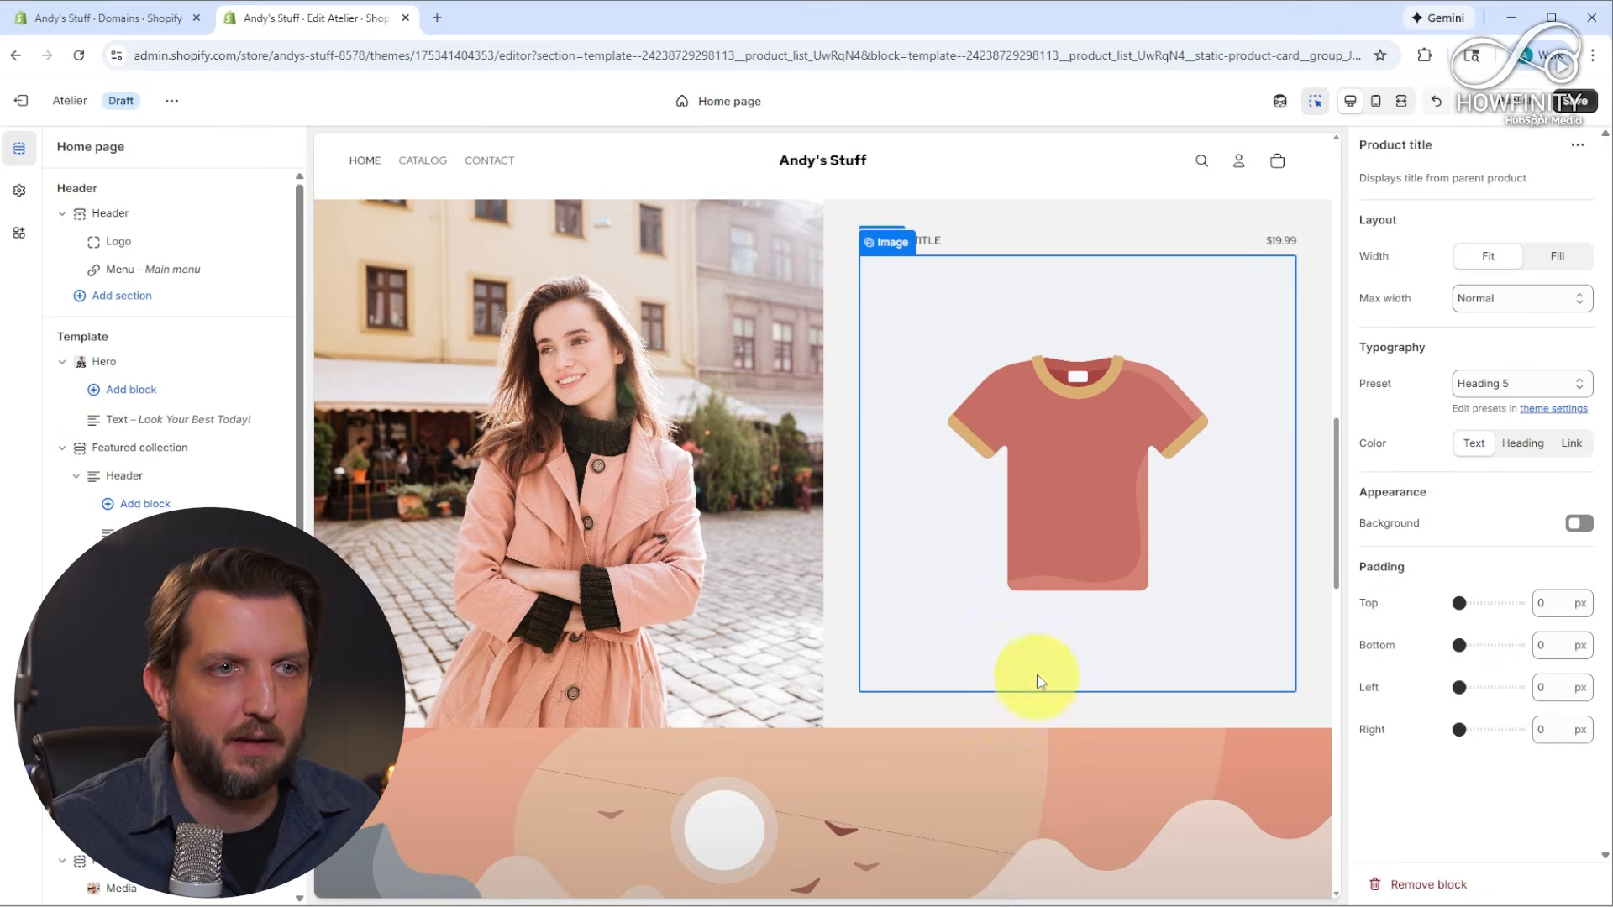
pyautogui.scroll(-5, 720, 682)
pyautogui.scroll(-3, 767, 709)
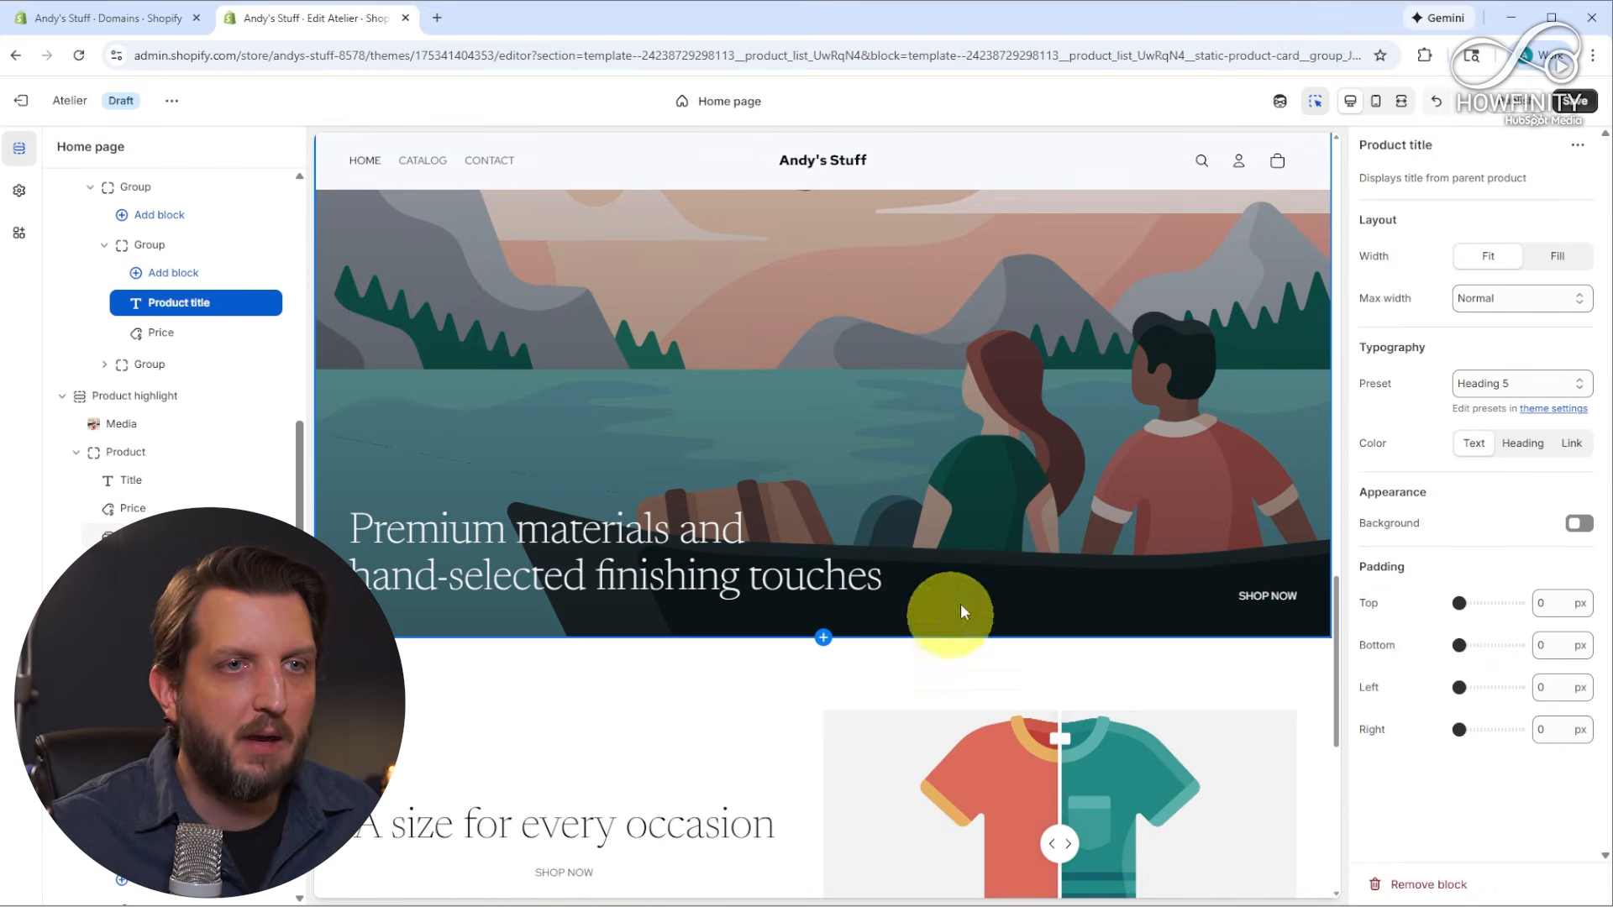
pyautogui.click(792, 400)
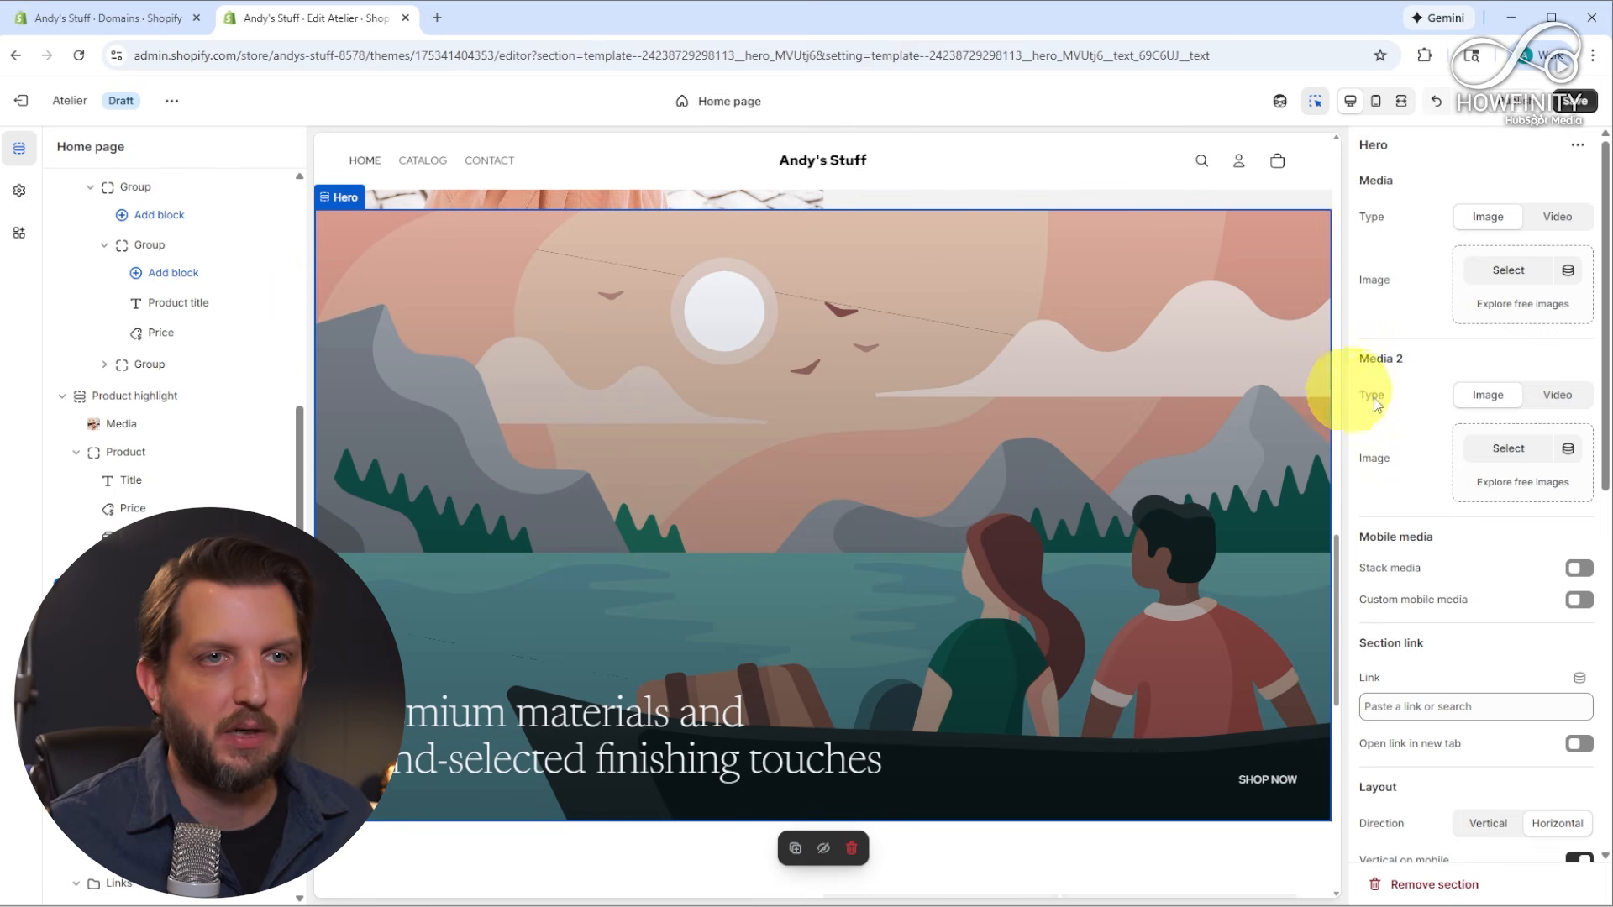
pyautogui.click(1508, 271)
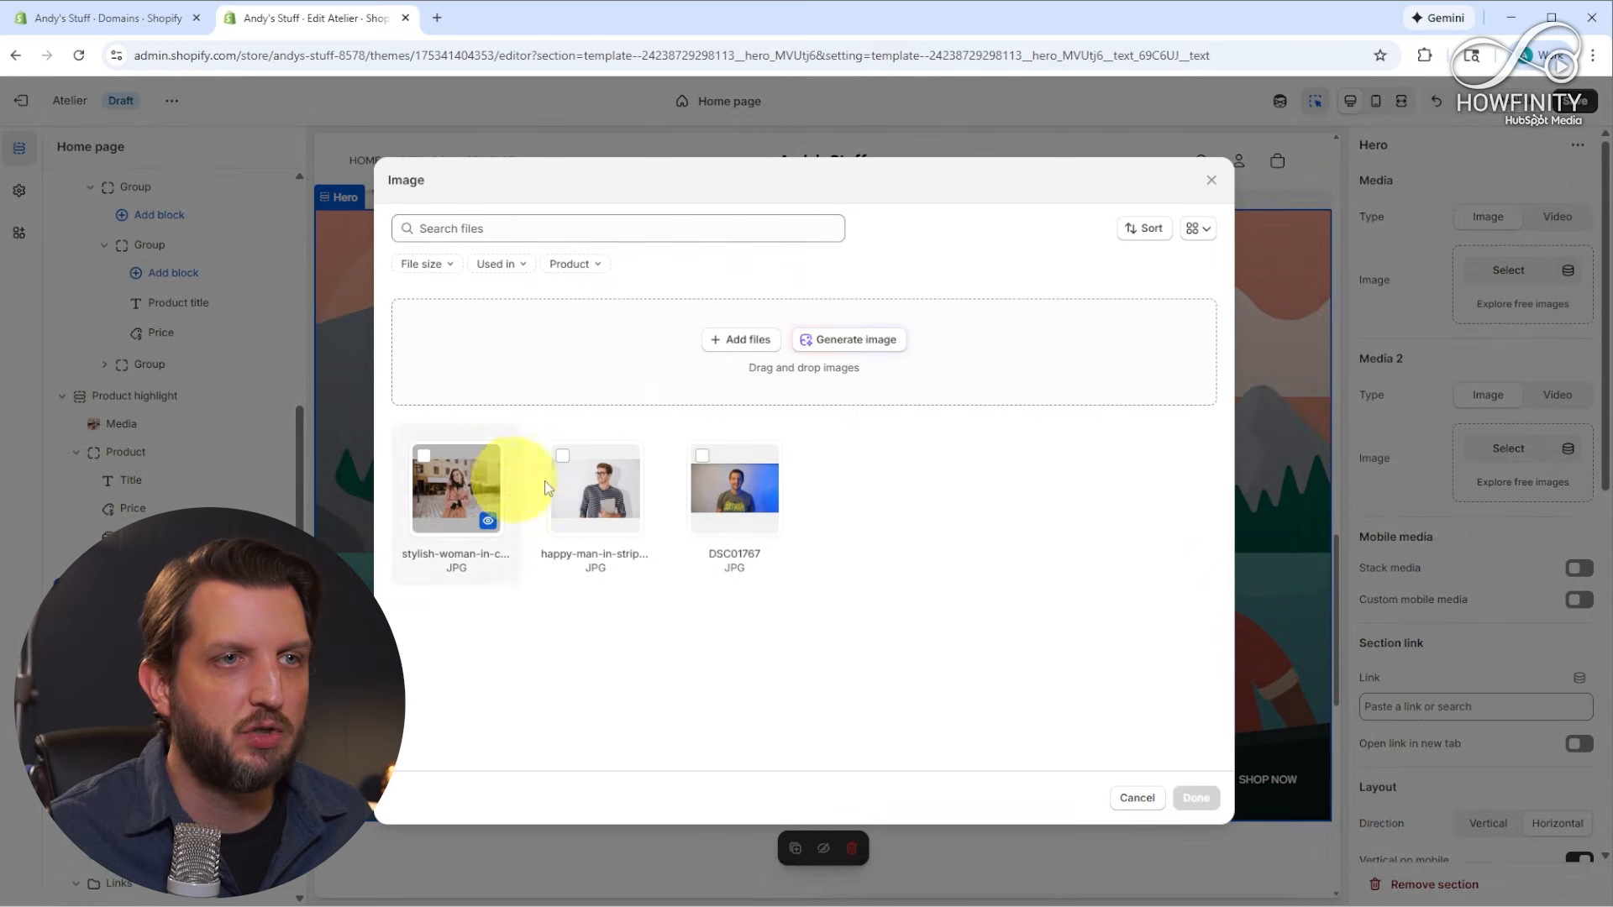
pyautogui.click(750, 339)
pyautogui.click(468, 180)
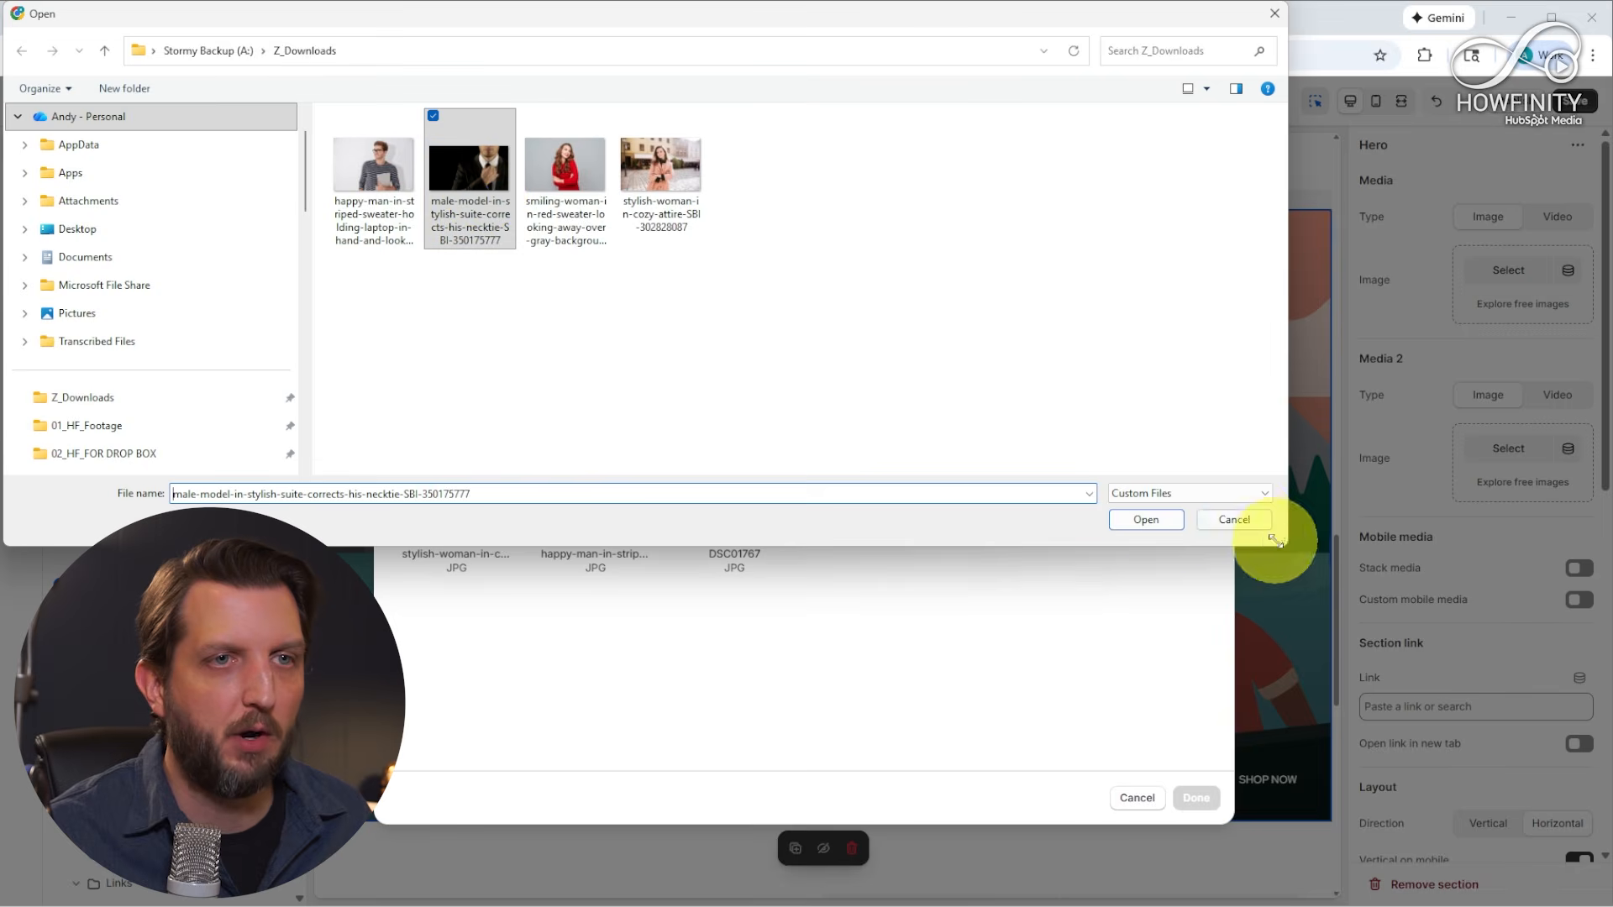
pyautogui.click(1144, 521)
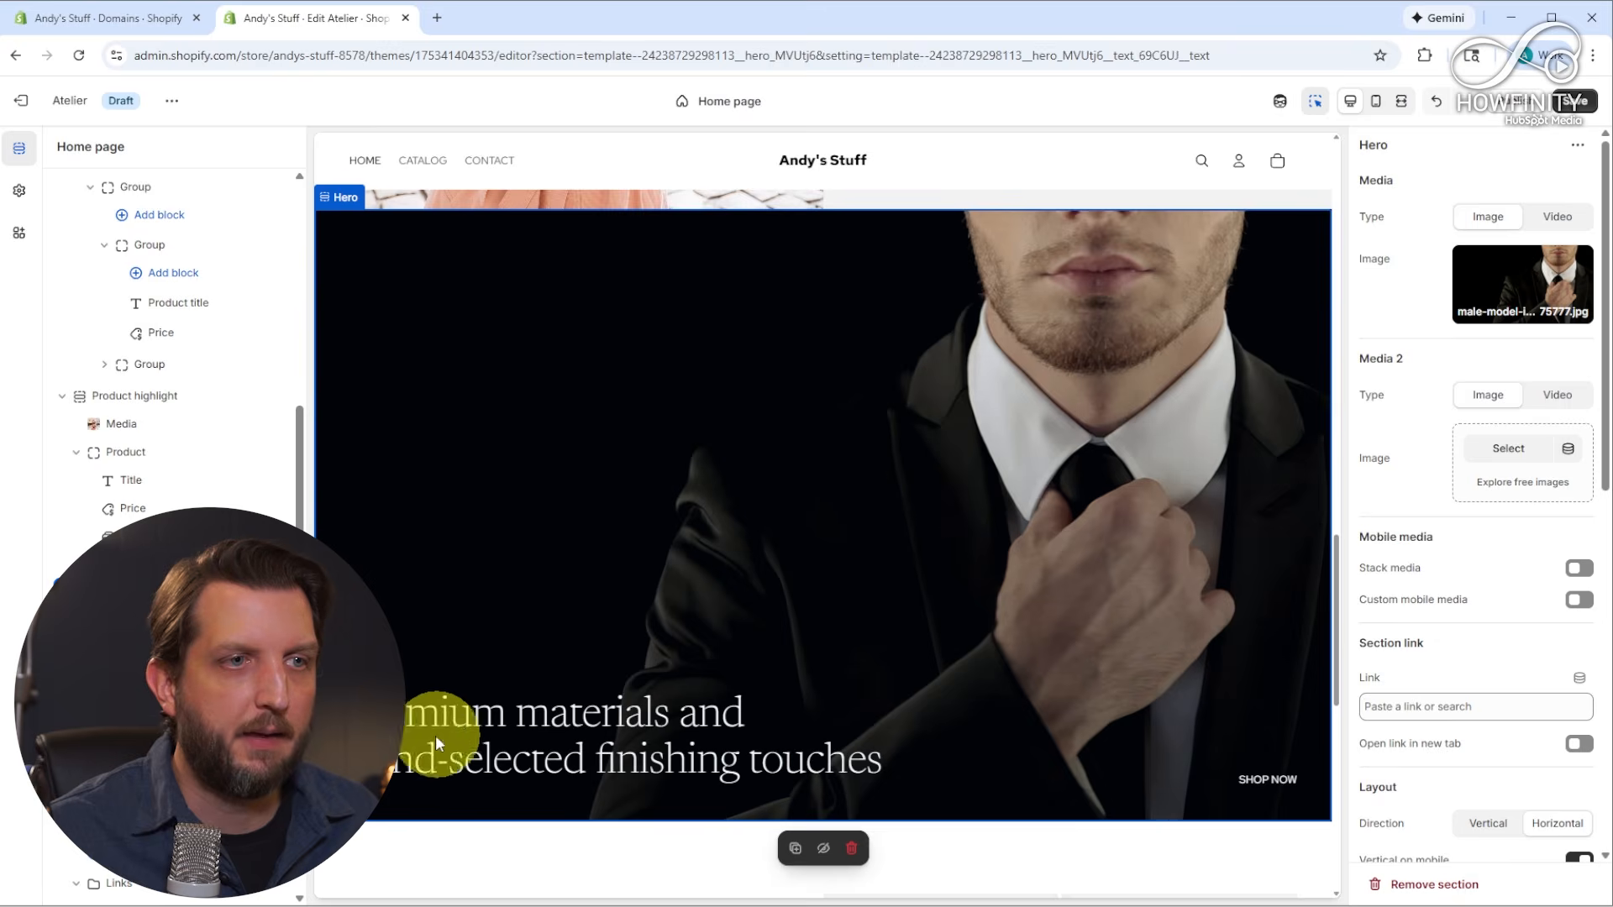
# Examine the second Hero section's heading, shop link, layout and appearance settings, and the page content below it
pyautogui.click(426, 710)
pyautogui.click(1267, 771)
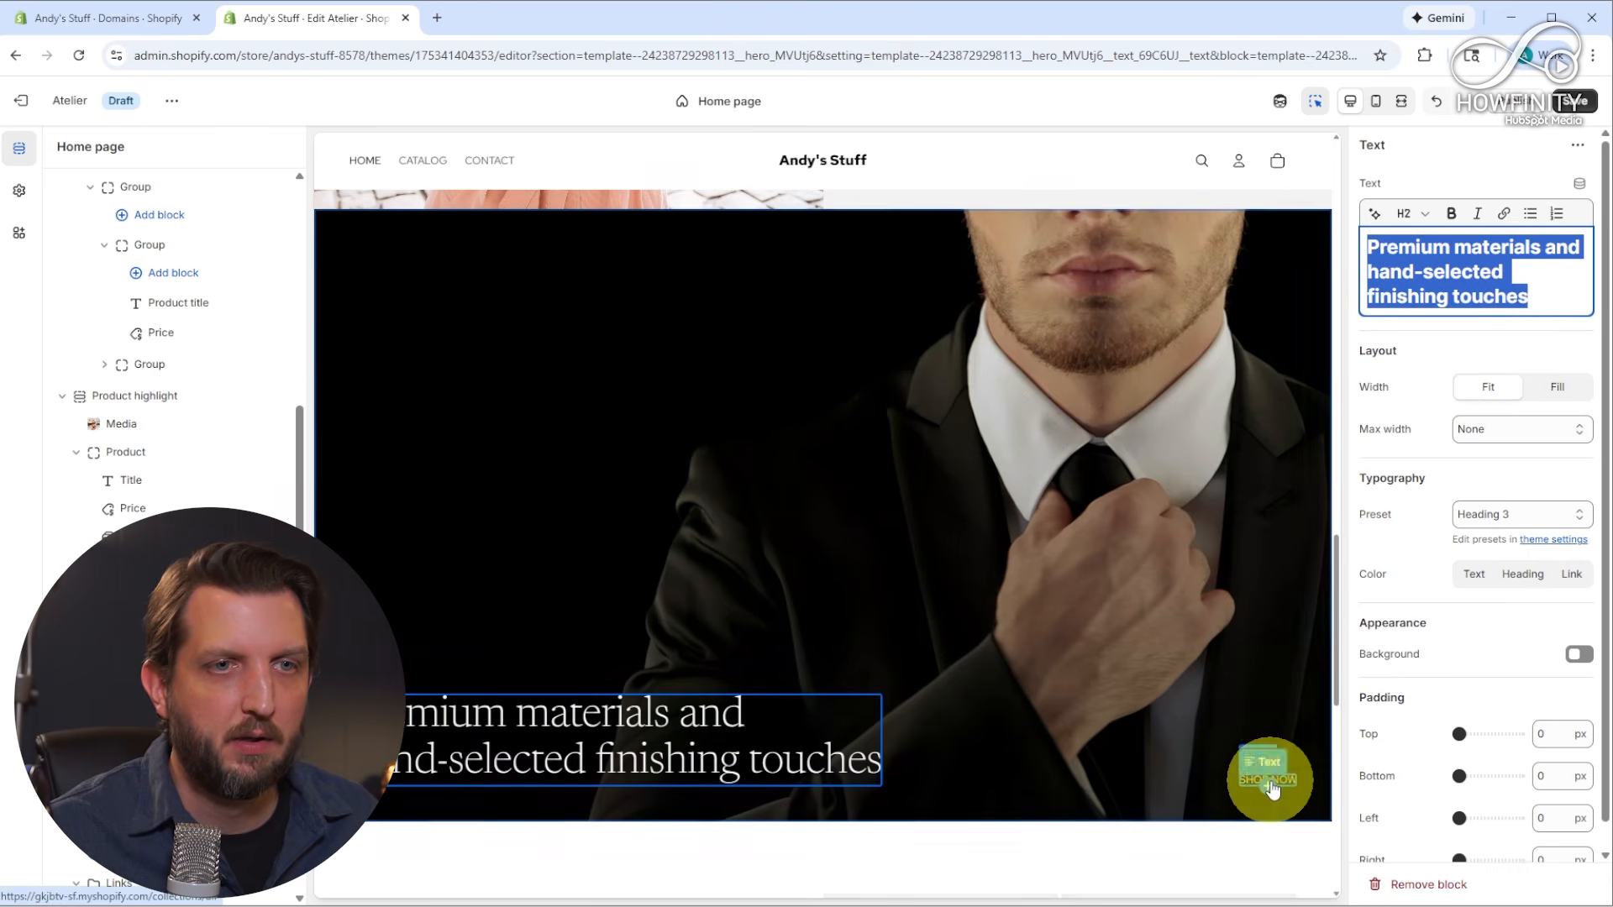
pyautogui.scroll(-1, 1152, 576)
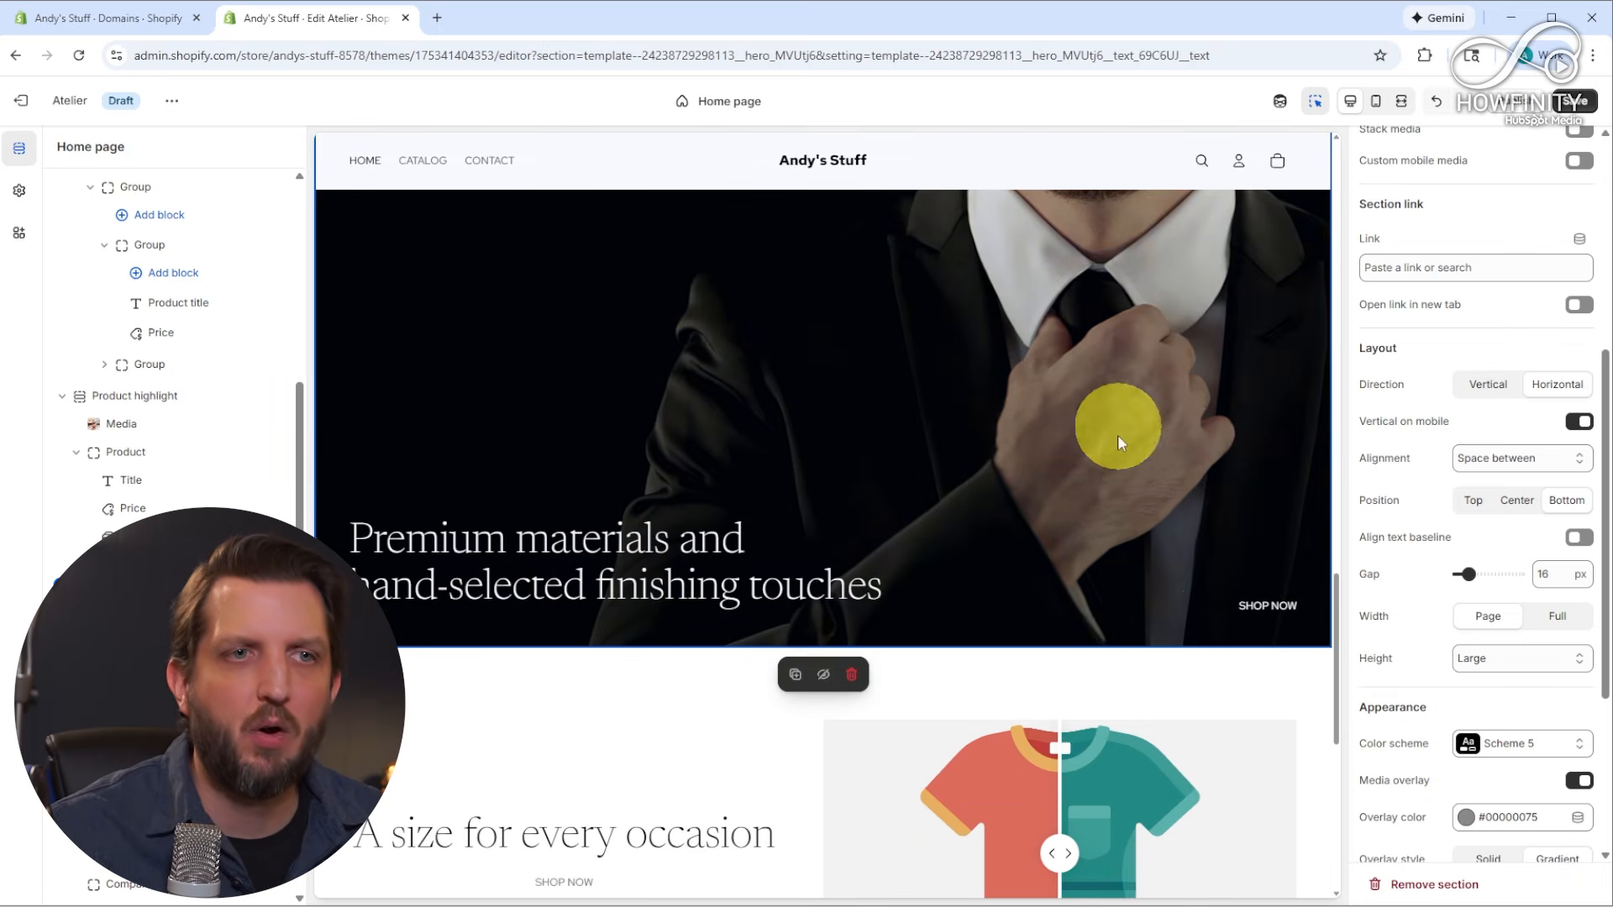
pyautogui.scroll(3, 1157, 548)
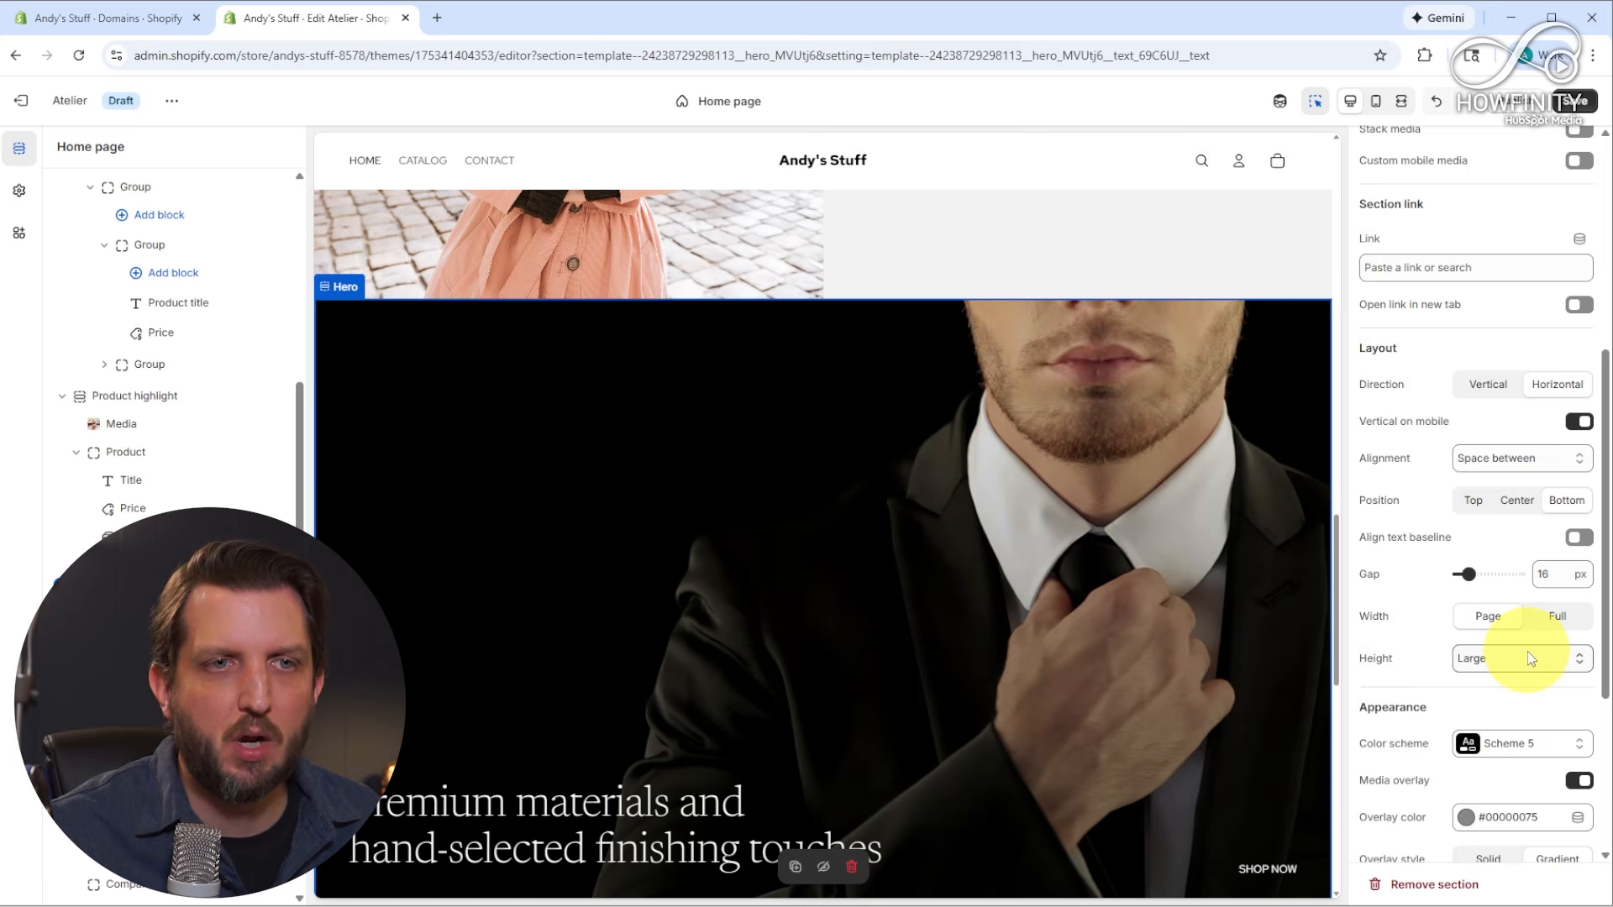
pyautogui.scroll(-3, 1529, 655)
pyautogui.scroll(-1, 1529, 651)
pyautogui.scroll(-5, 929, 594)
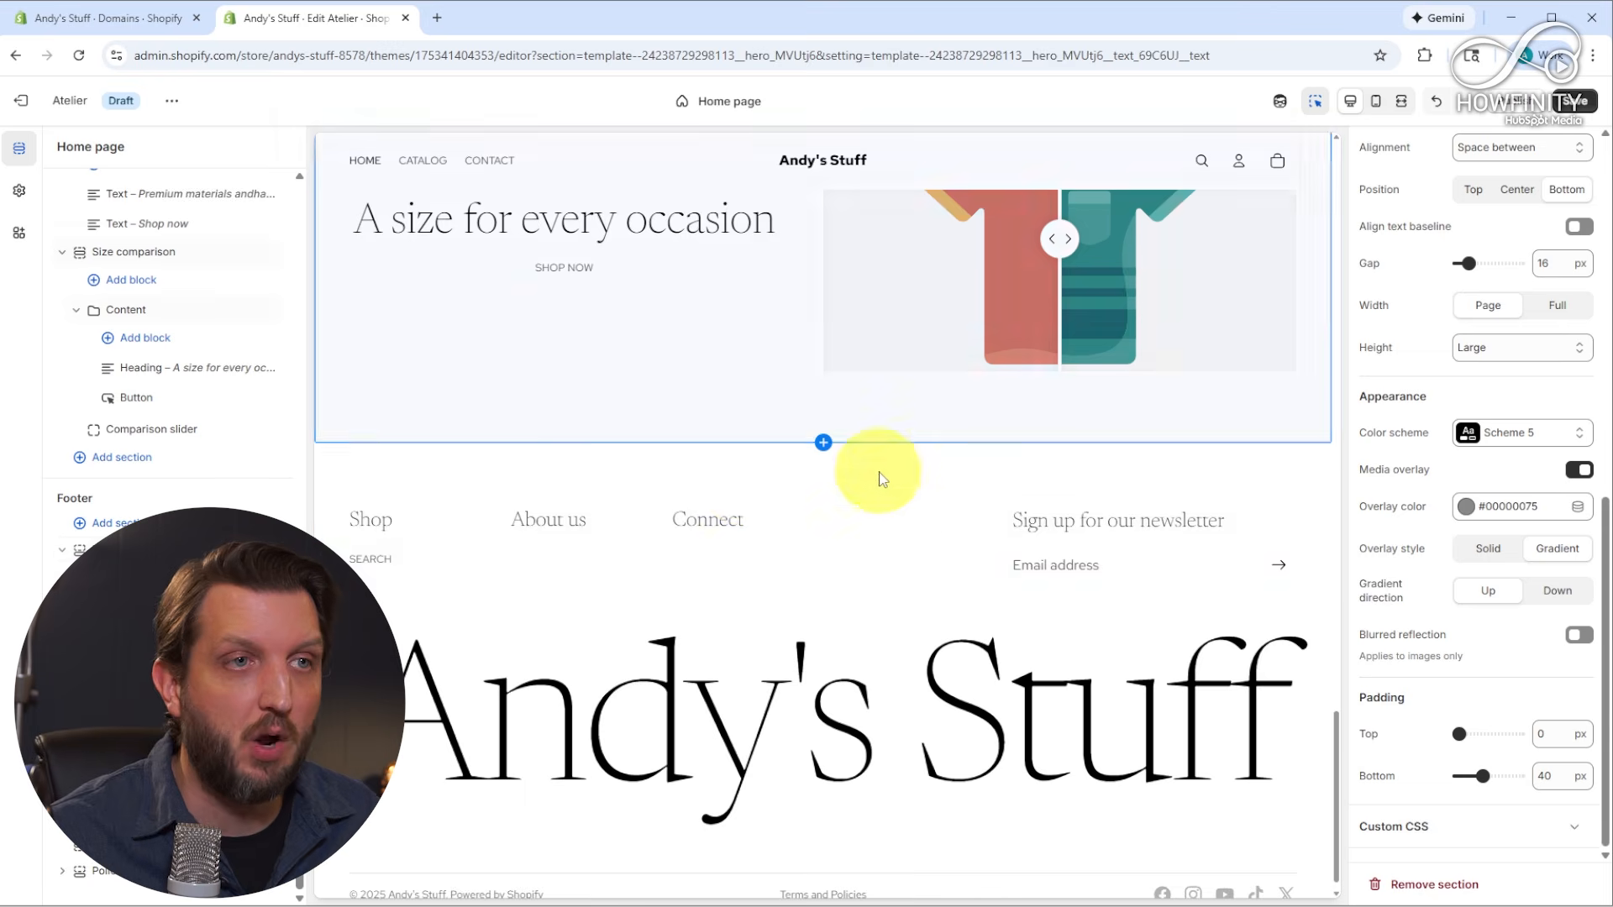
pyautogui.scroll(3, 924, 504)
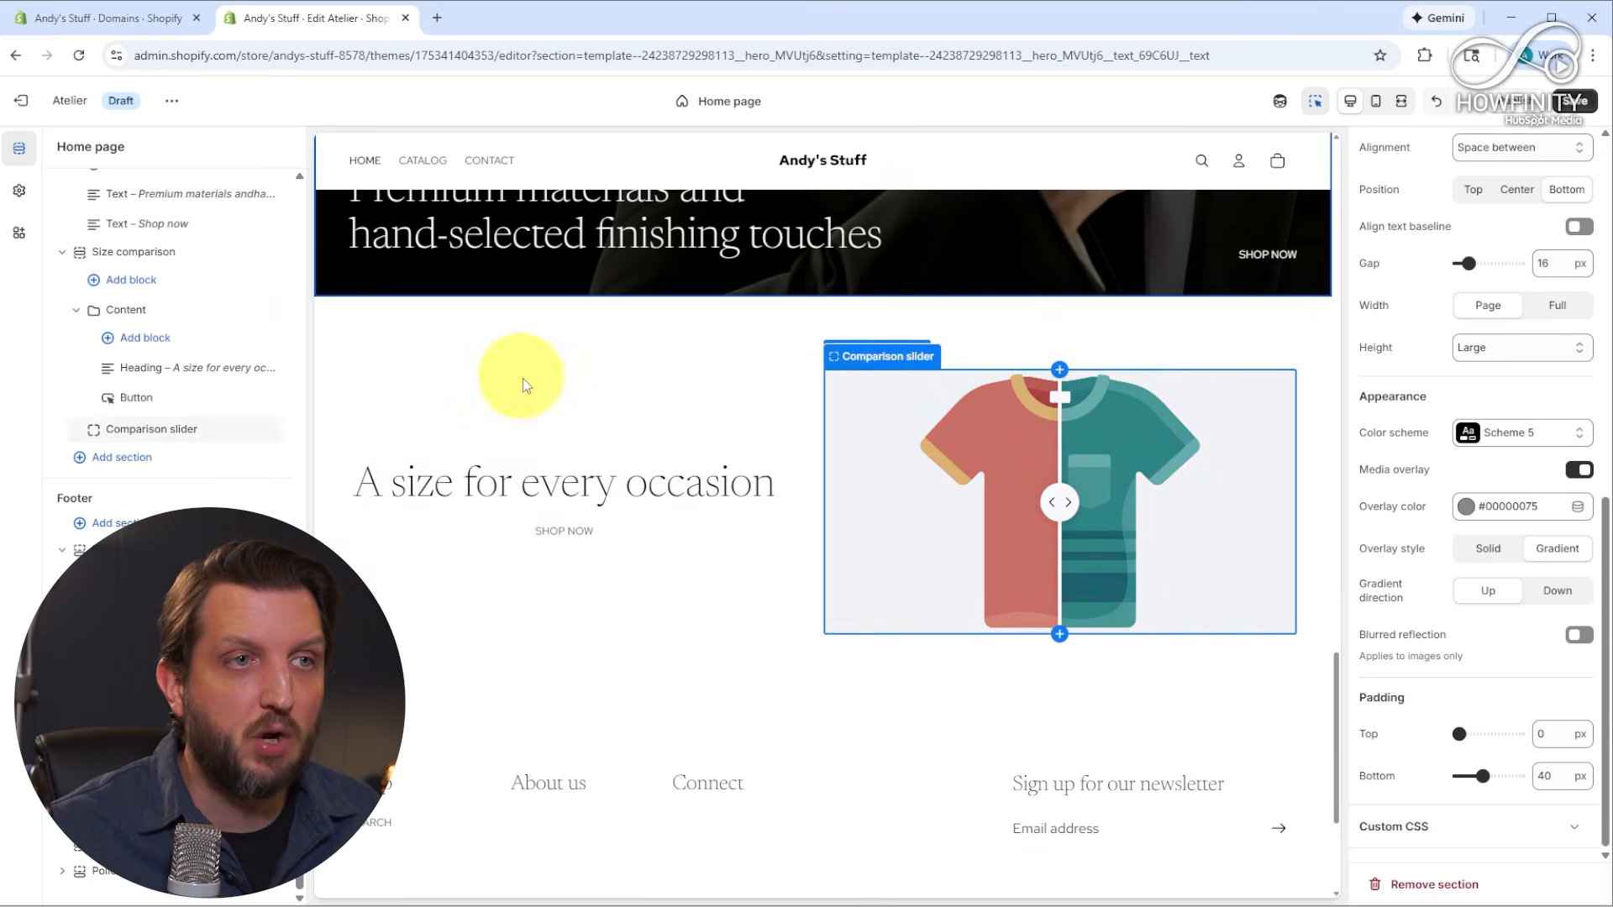
# Add a Collection links: Text section between the second Hero and Size comparison sections, and select its collection title
pyautogui.click(341, 277)
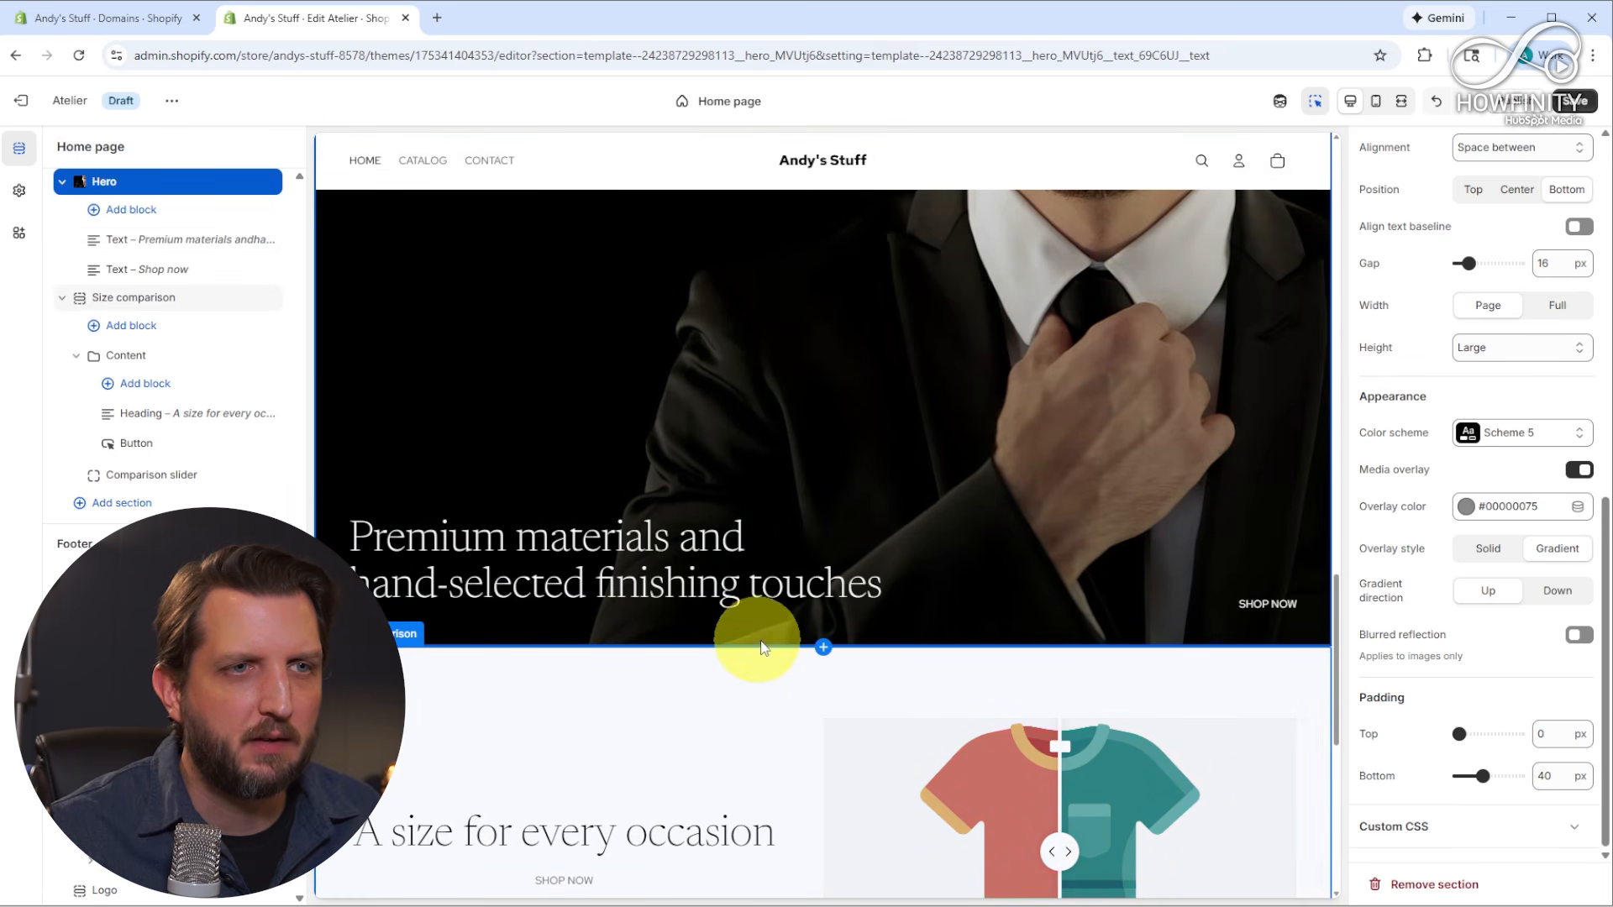
pyautogui.click(823, 649)
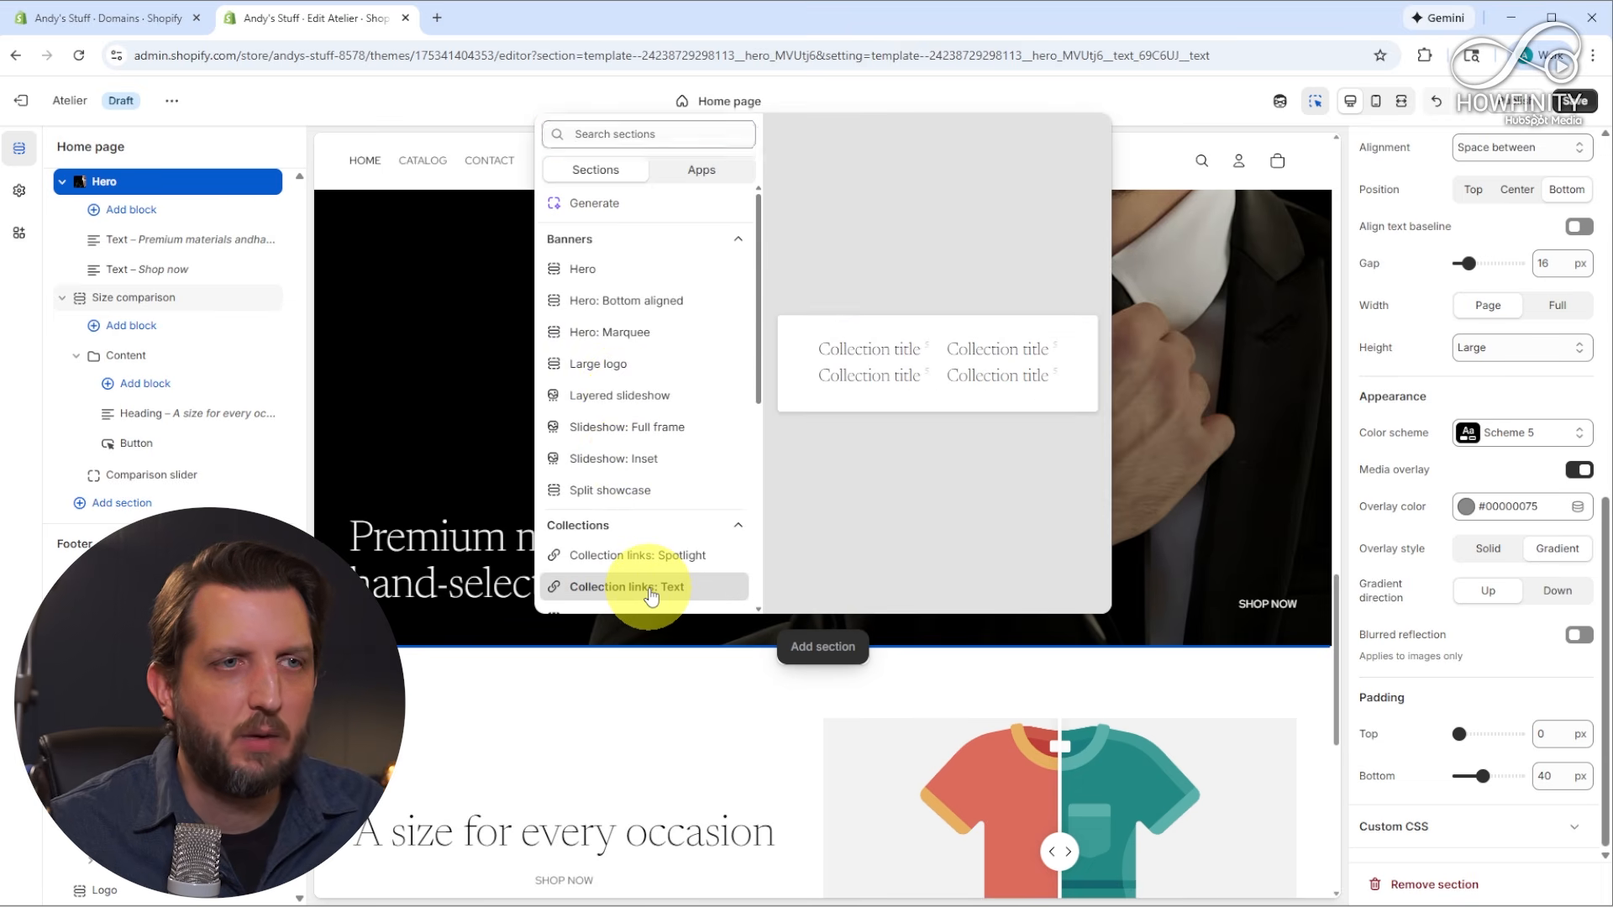
pyautogui.click(651, 593)
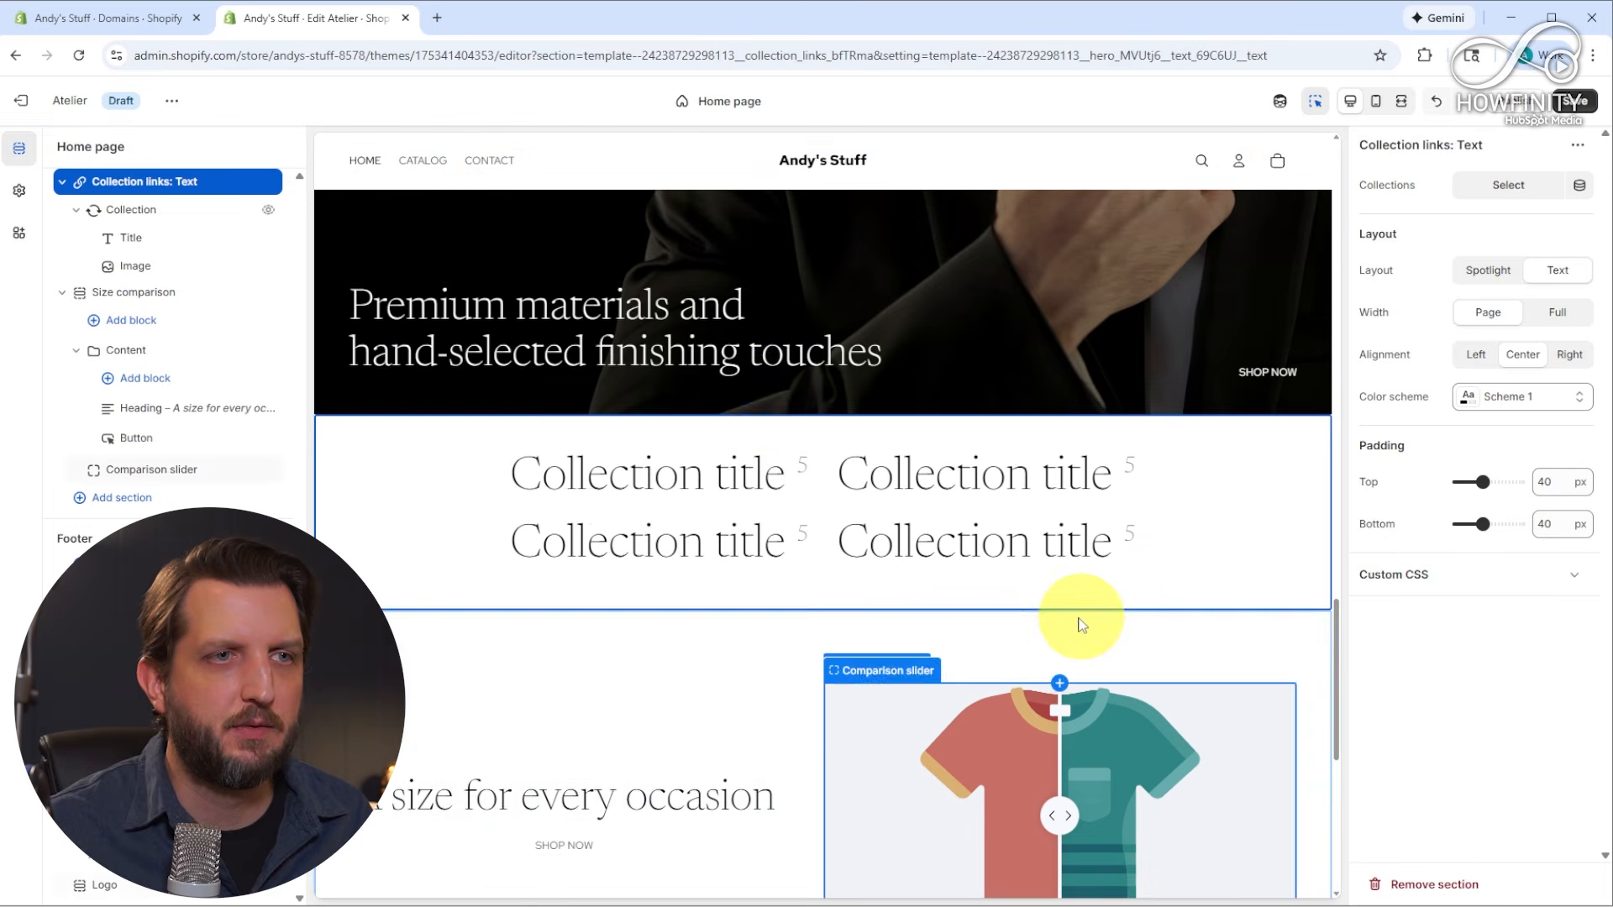
pyautogui.click(639, 478)
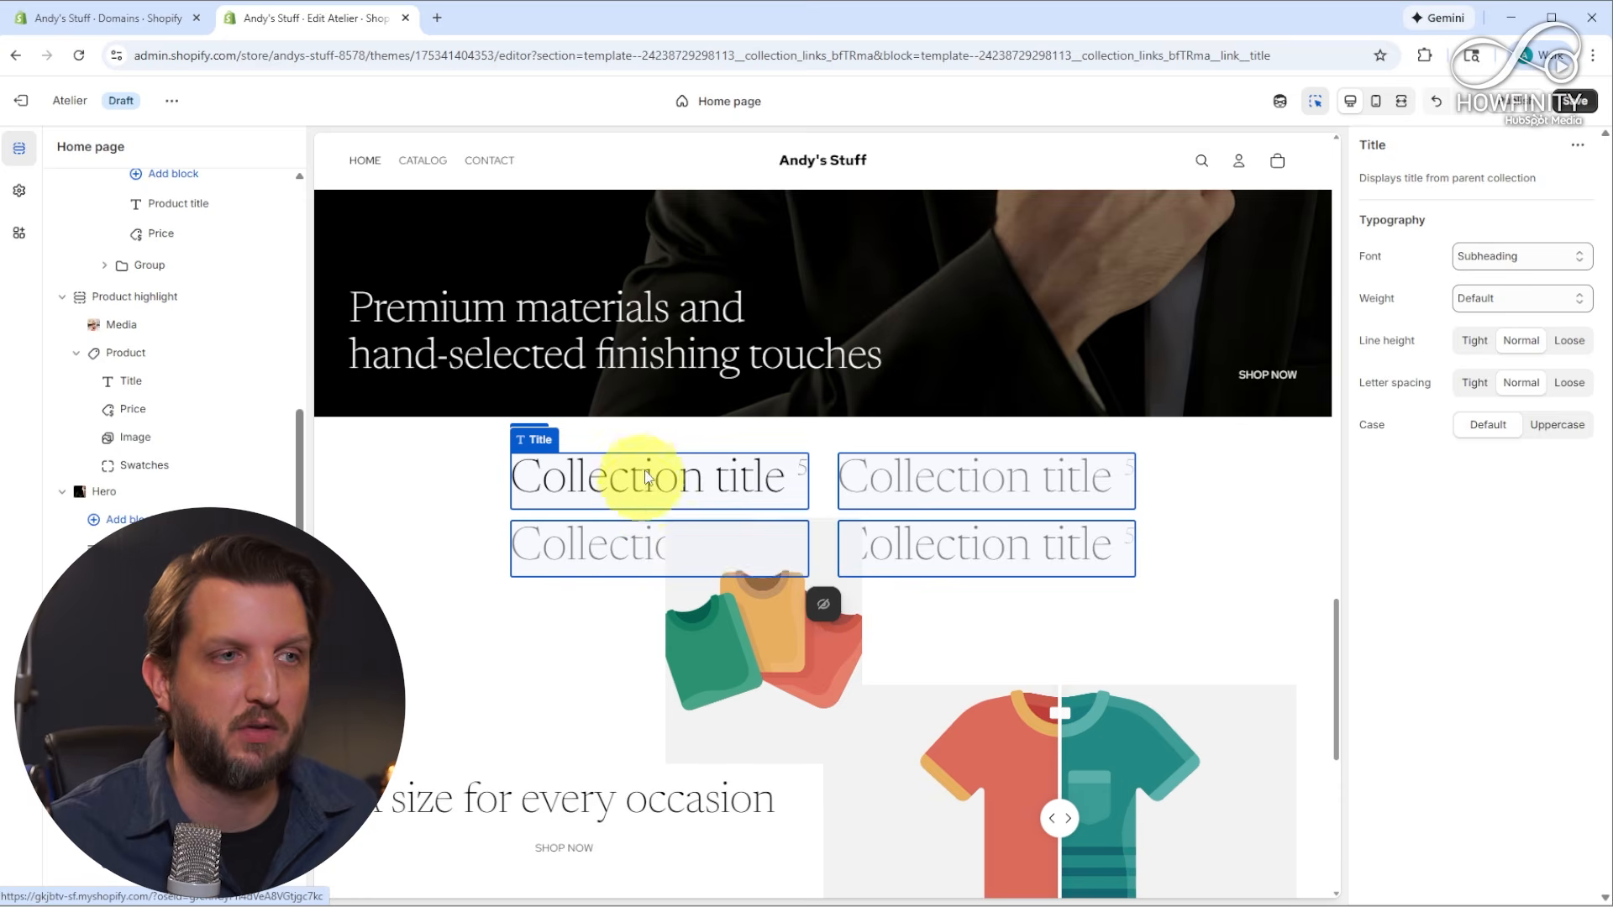
# Inspect the settings of the footer's Logo section and Links block, and return to the start of the home page
pyautogui.scroll(-7, 739, 504)
pyautogui.click(494, 619)
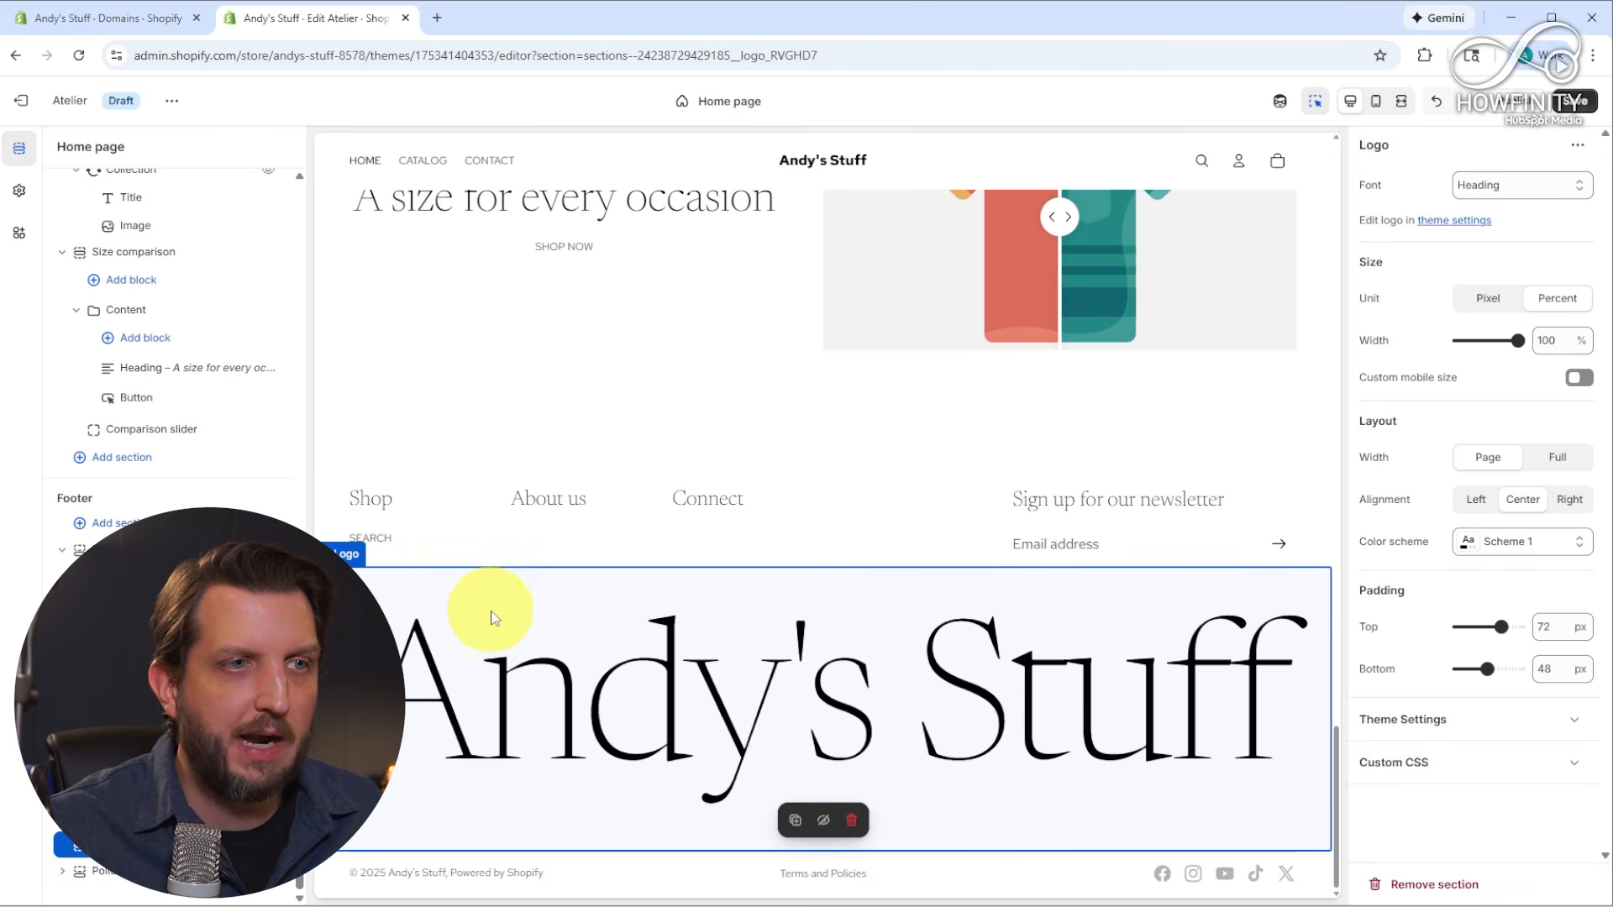
pyautogui.click(518, 550)
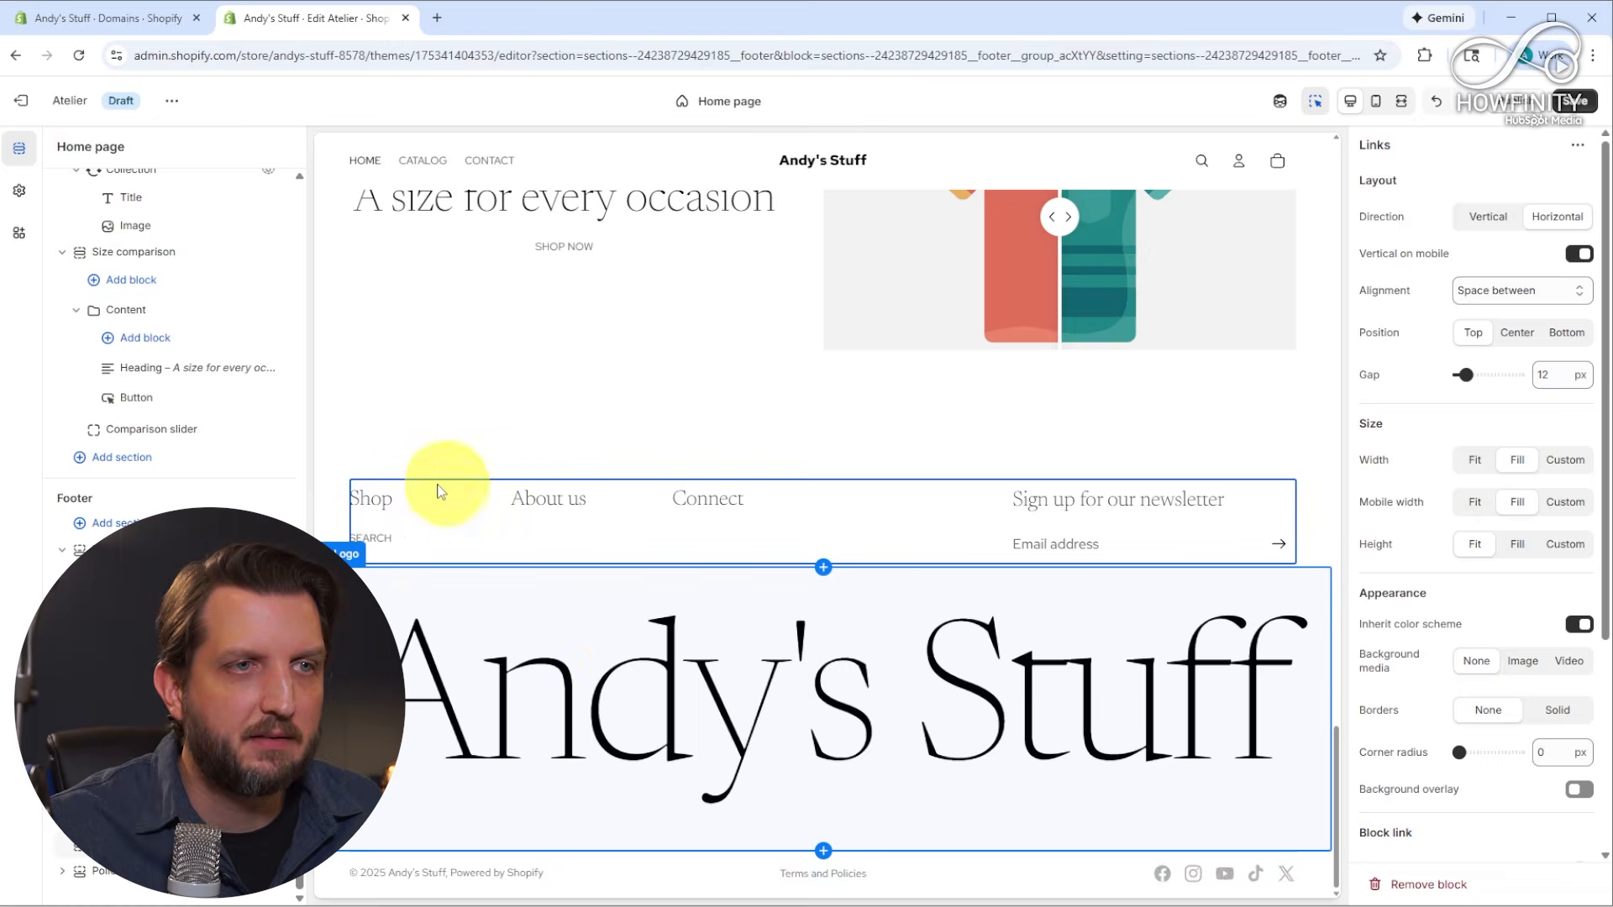
pyautogui.scroll(2, 585, 630)
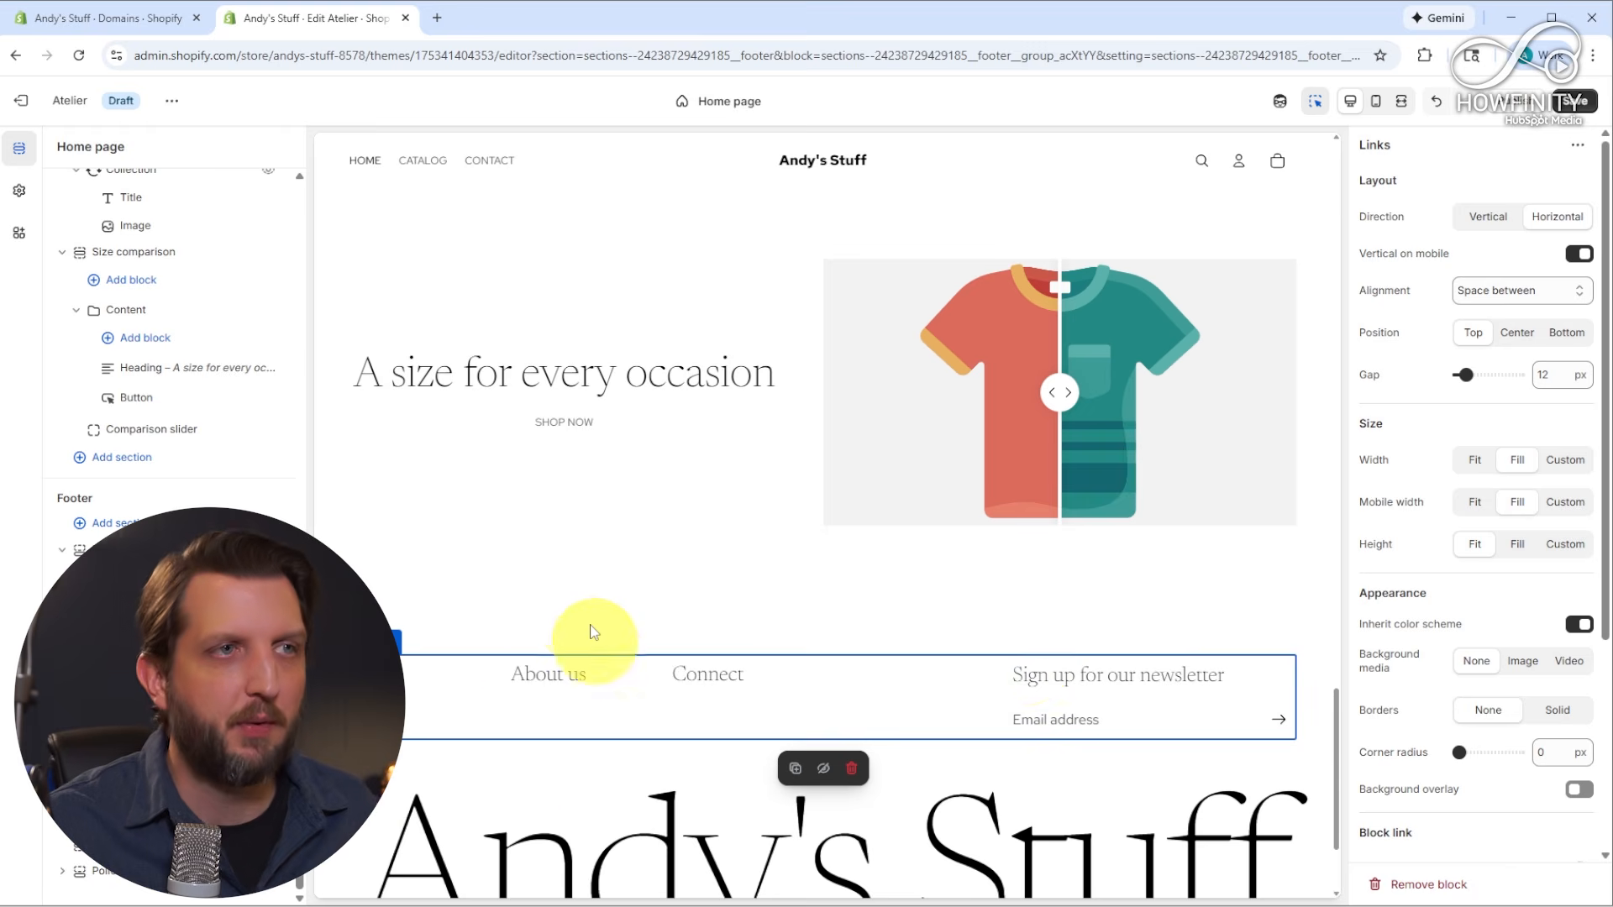
pyautogui.click(83, 142)
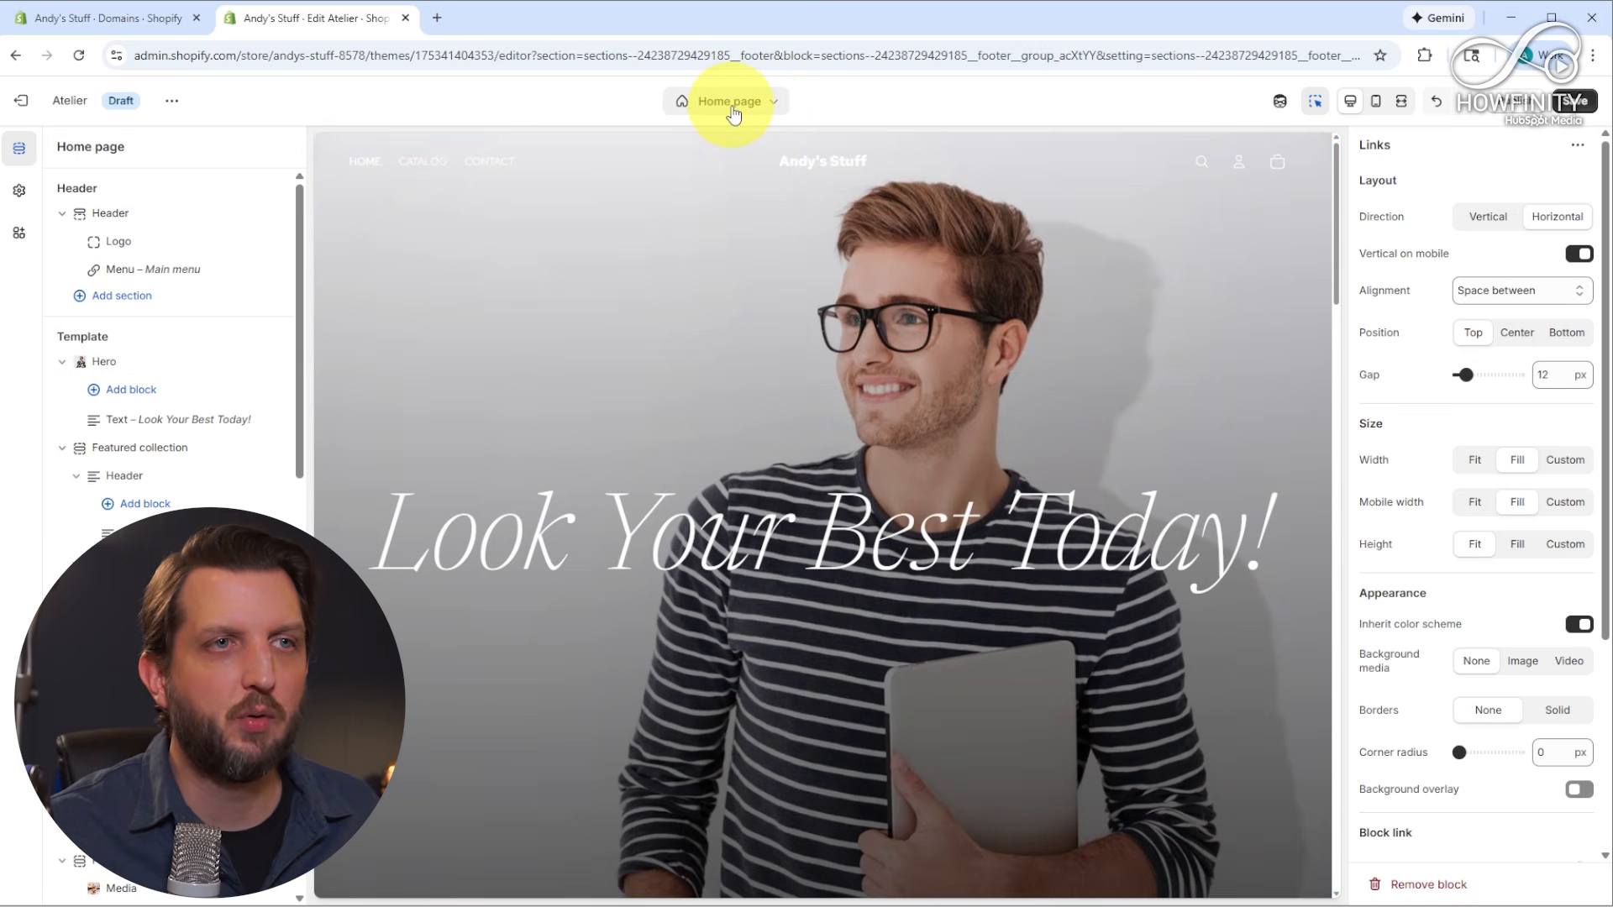
# View the Cart template in the theme editor and return to the Home page template
pyautogui.click(772, 115)
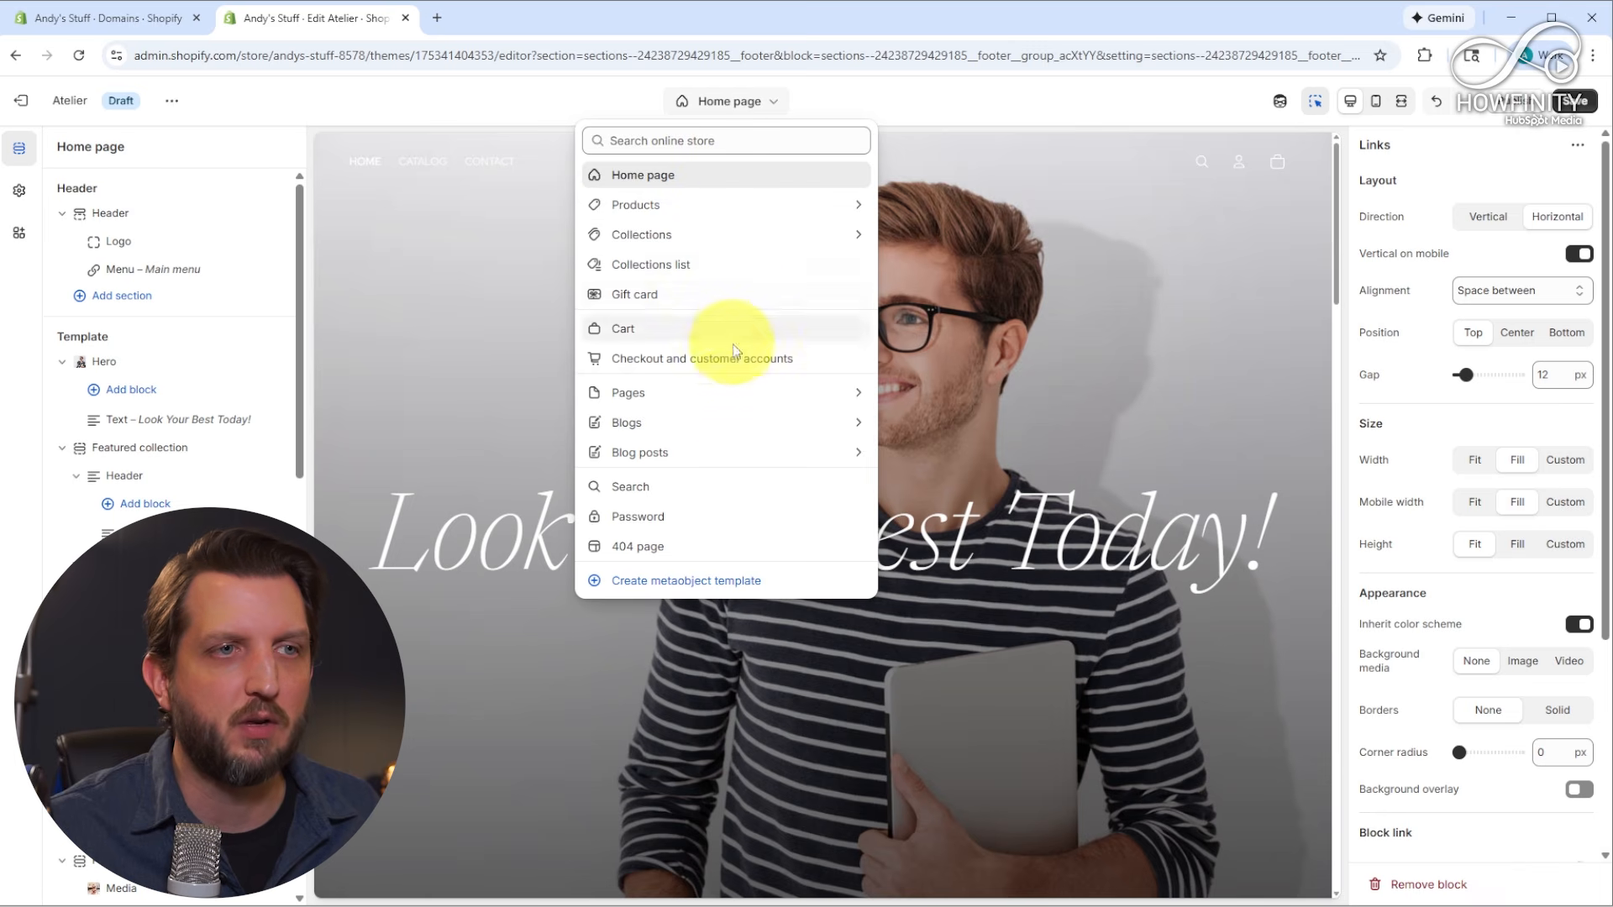
pyautogui.click(715, 394)
pyautogui.click(674, 282)
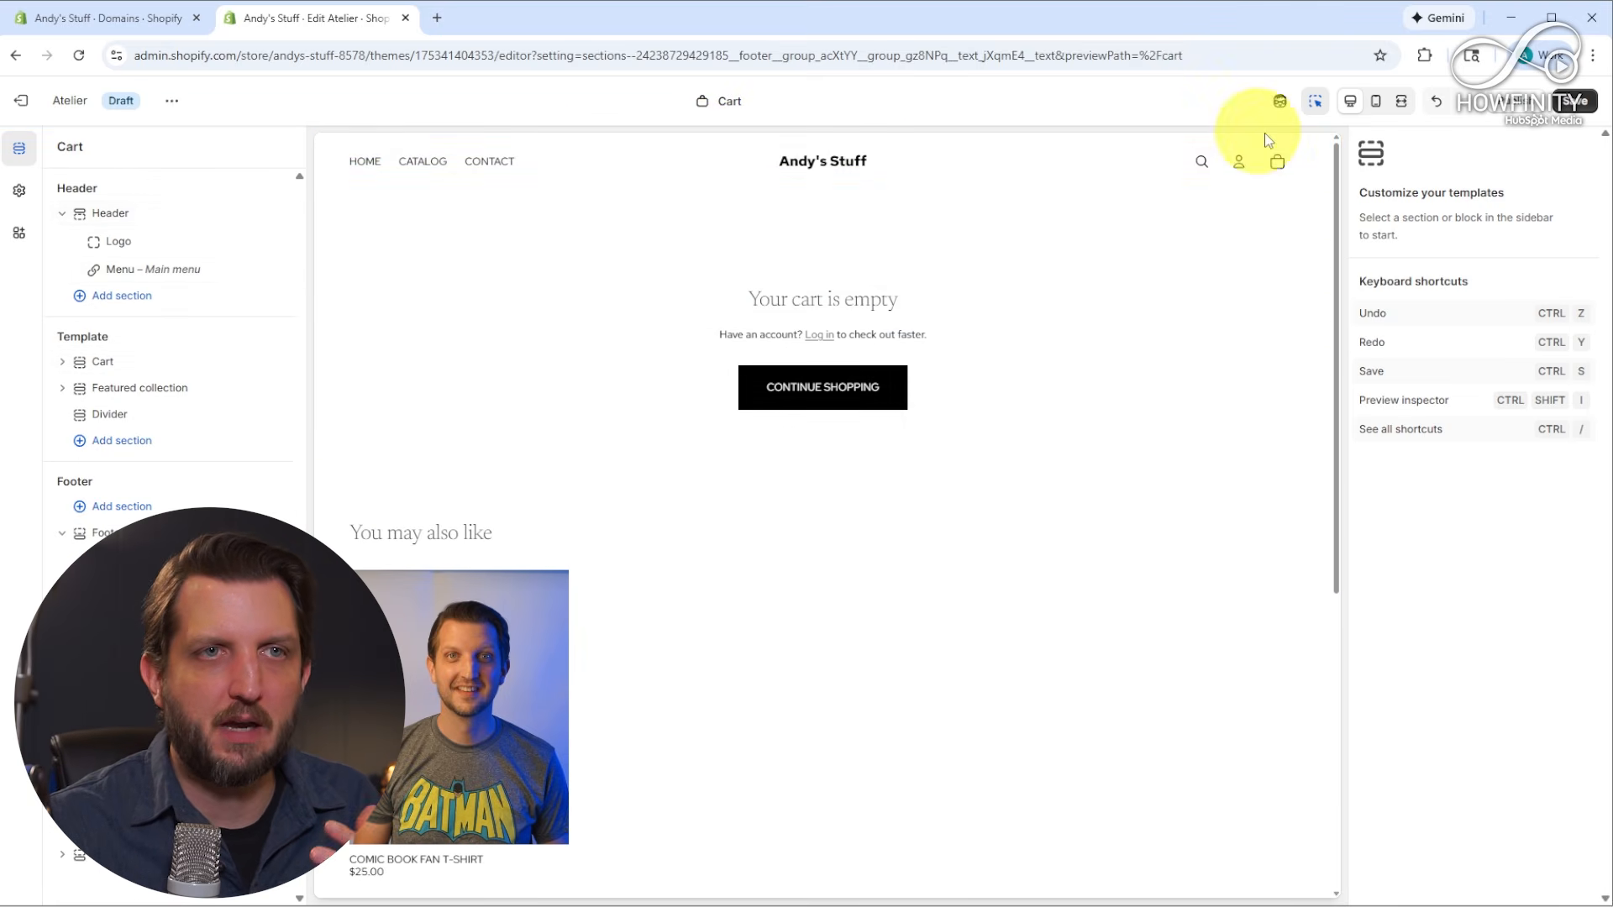
pyautogui.click(738, 118)
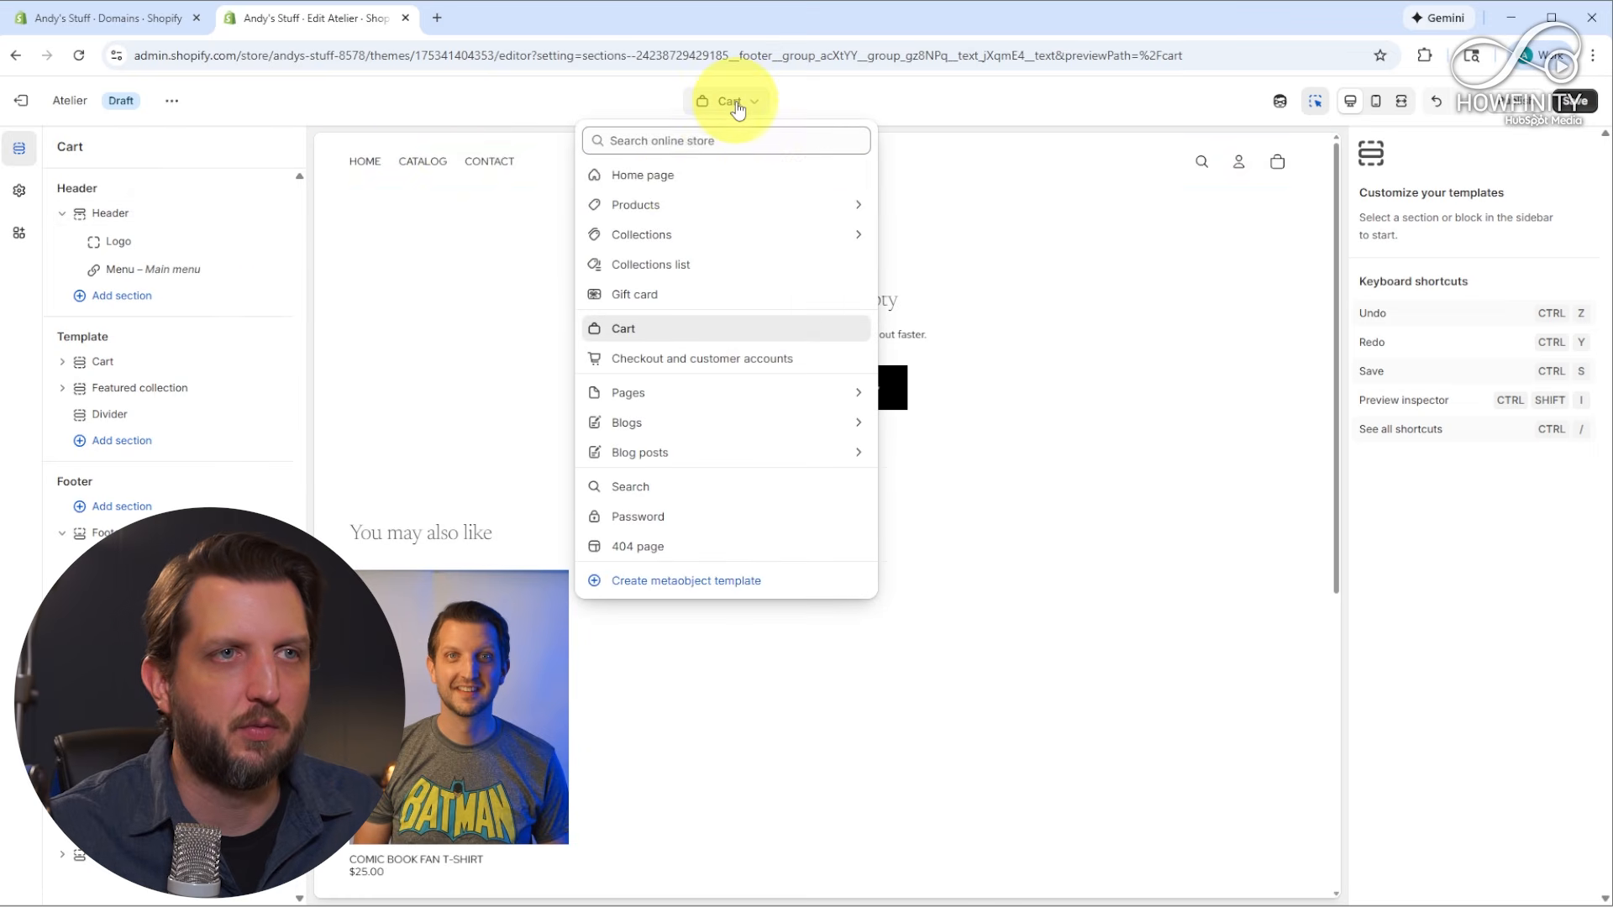
pyautogui.click(685, 173)
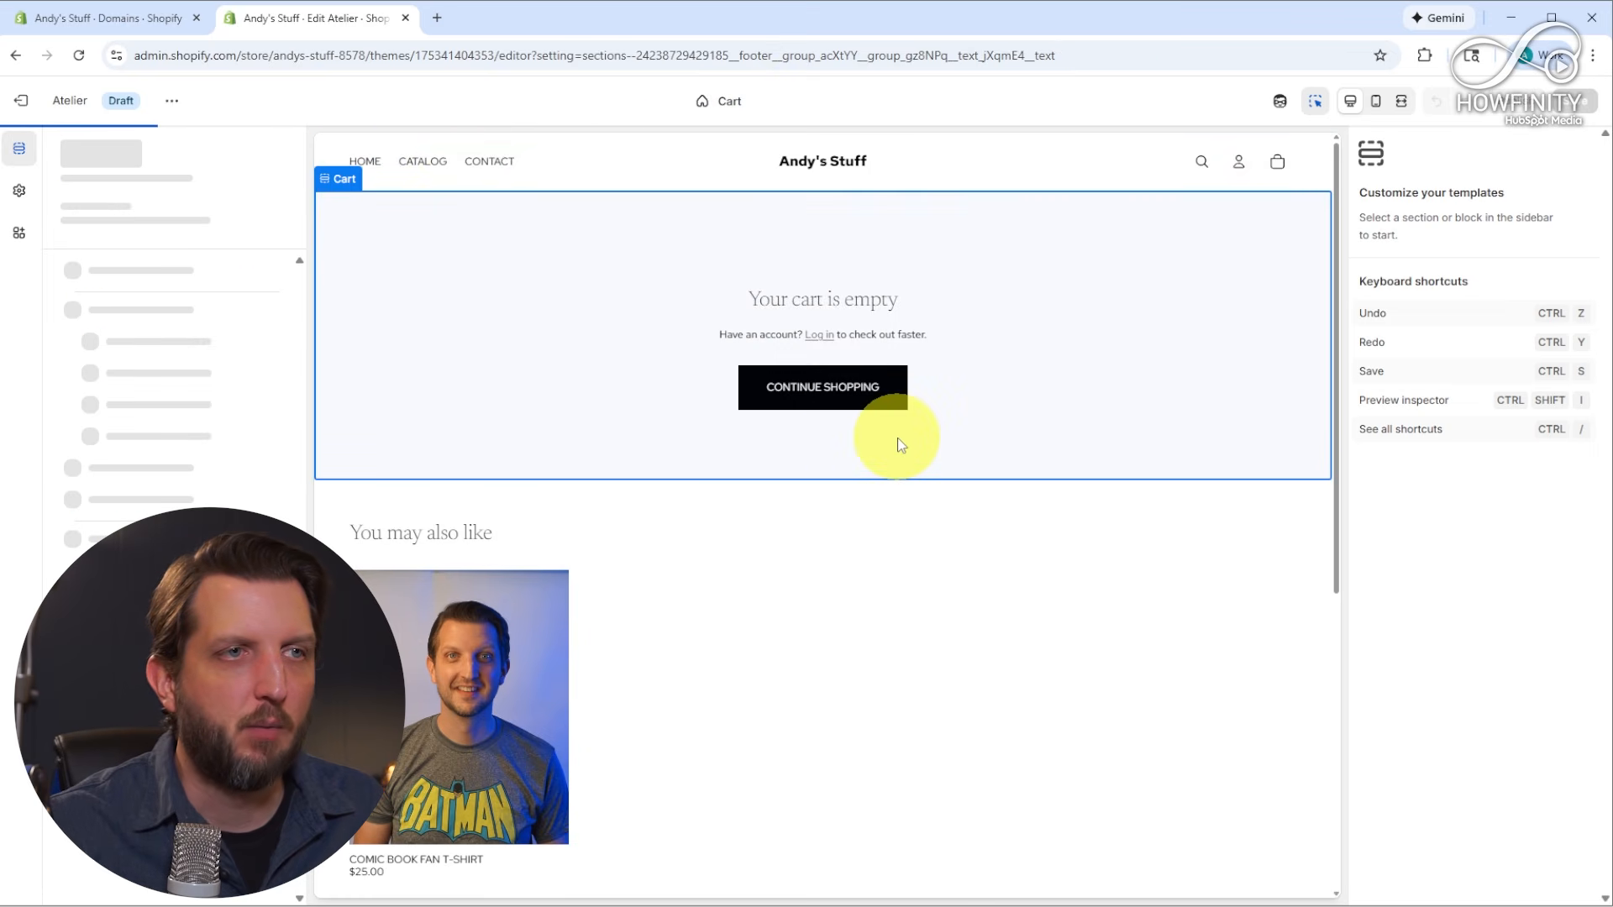
# Inspect the footer's social media links block and save the home page changes
pyautogui.scroll(-15, 898, 437)
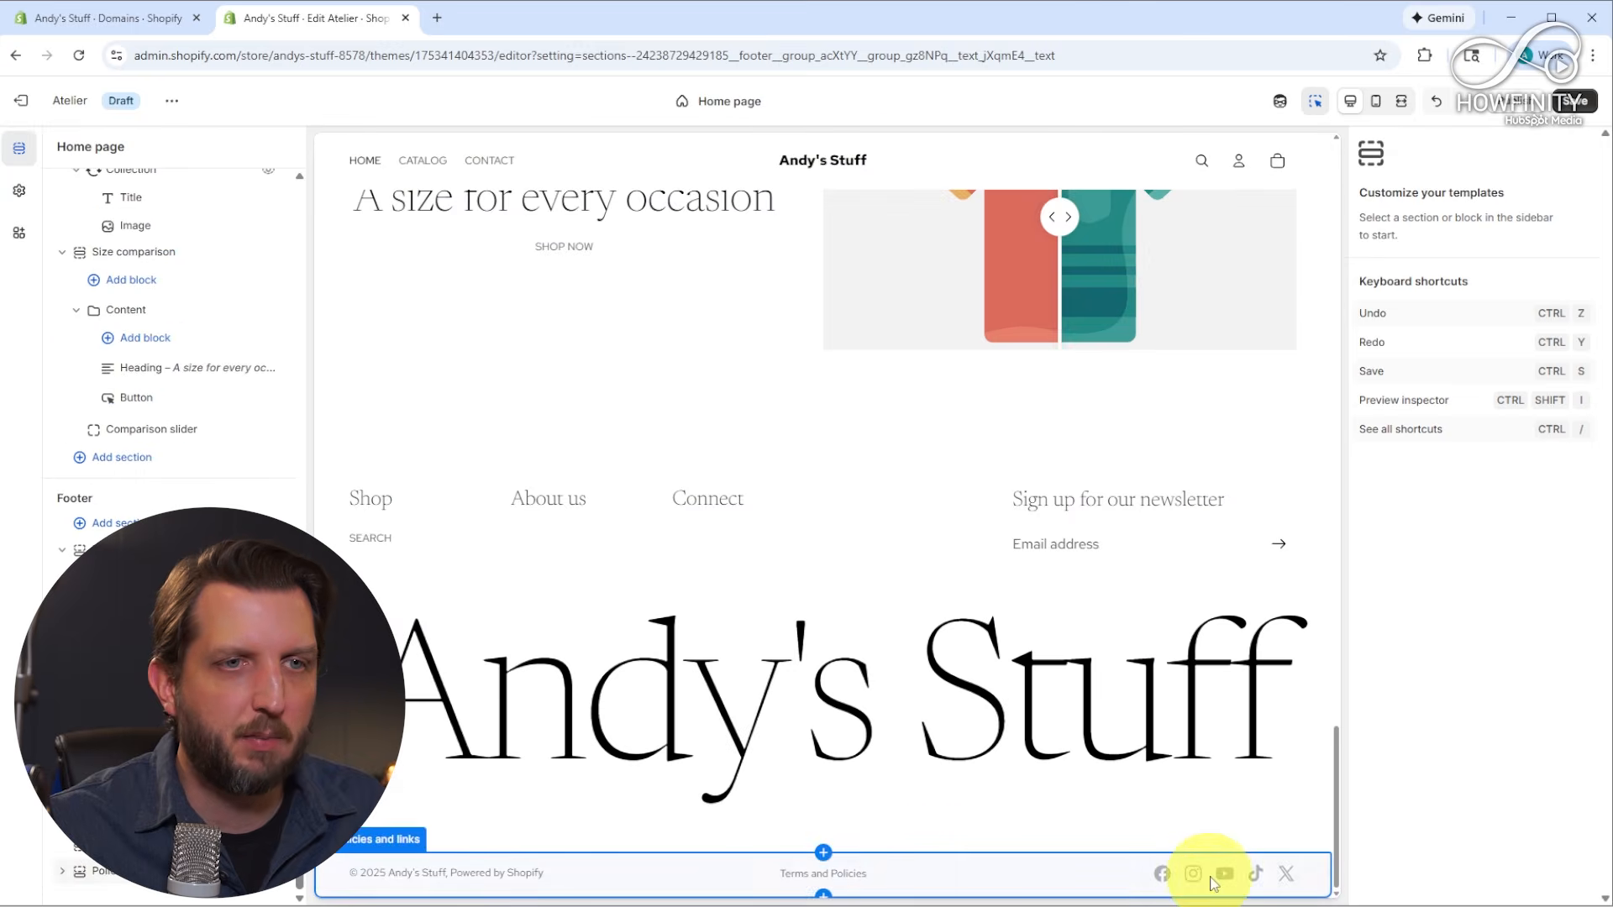
pyautogui.click(1208, 881)
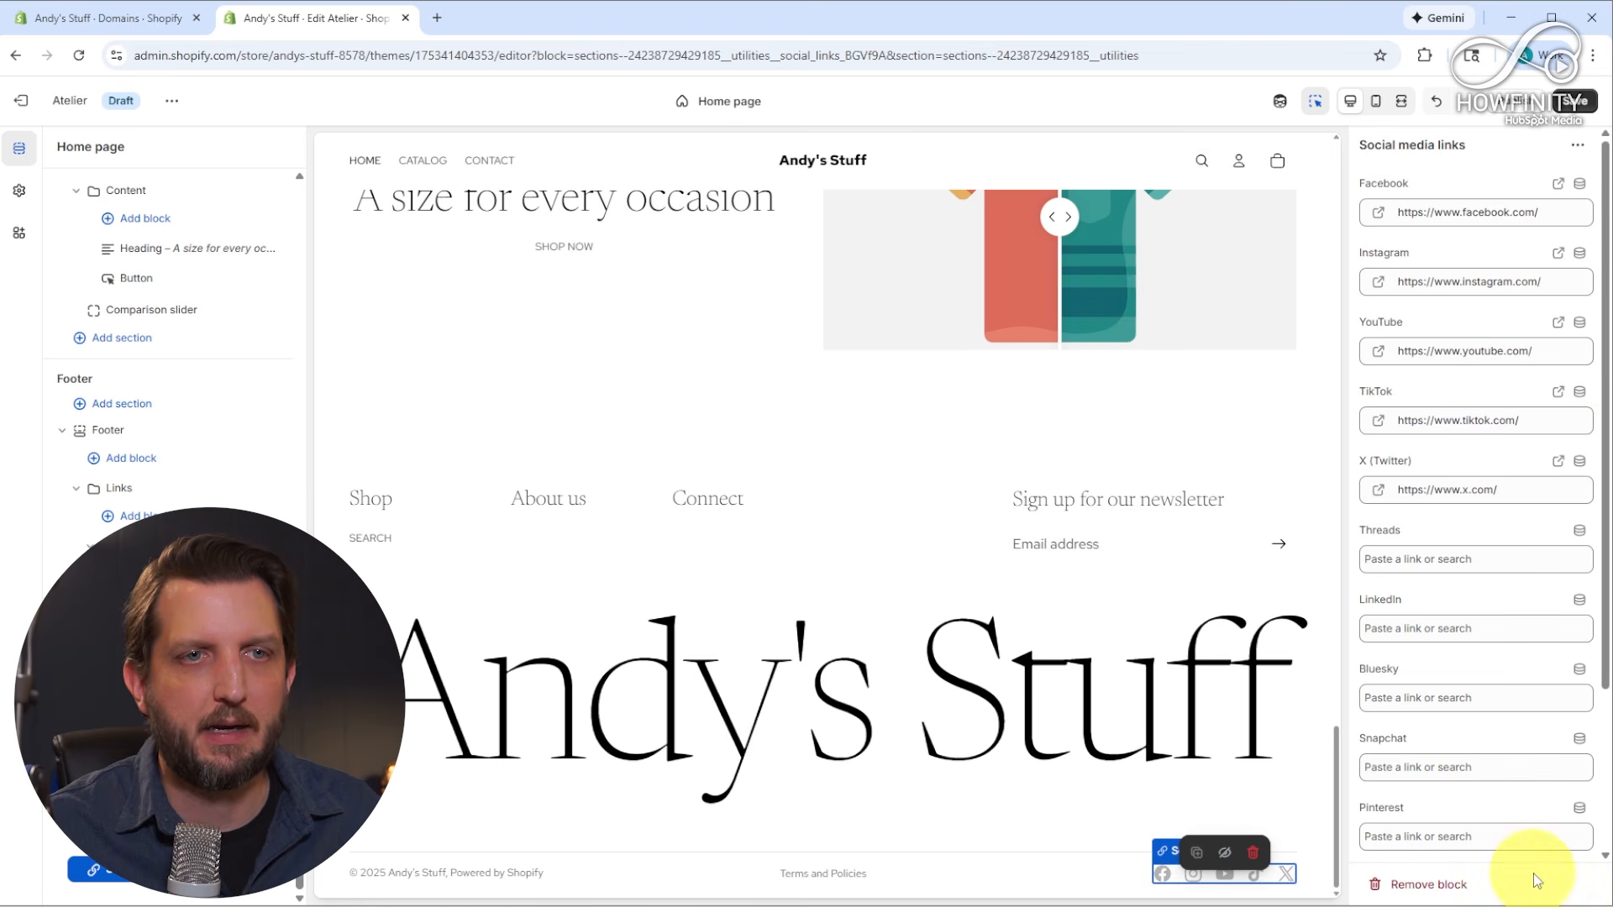
pyautogui.scroll(4, 949, 567)
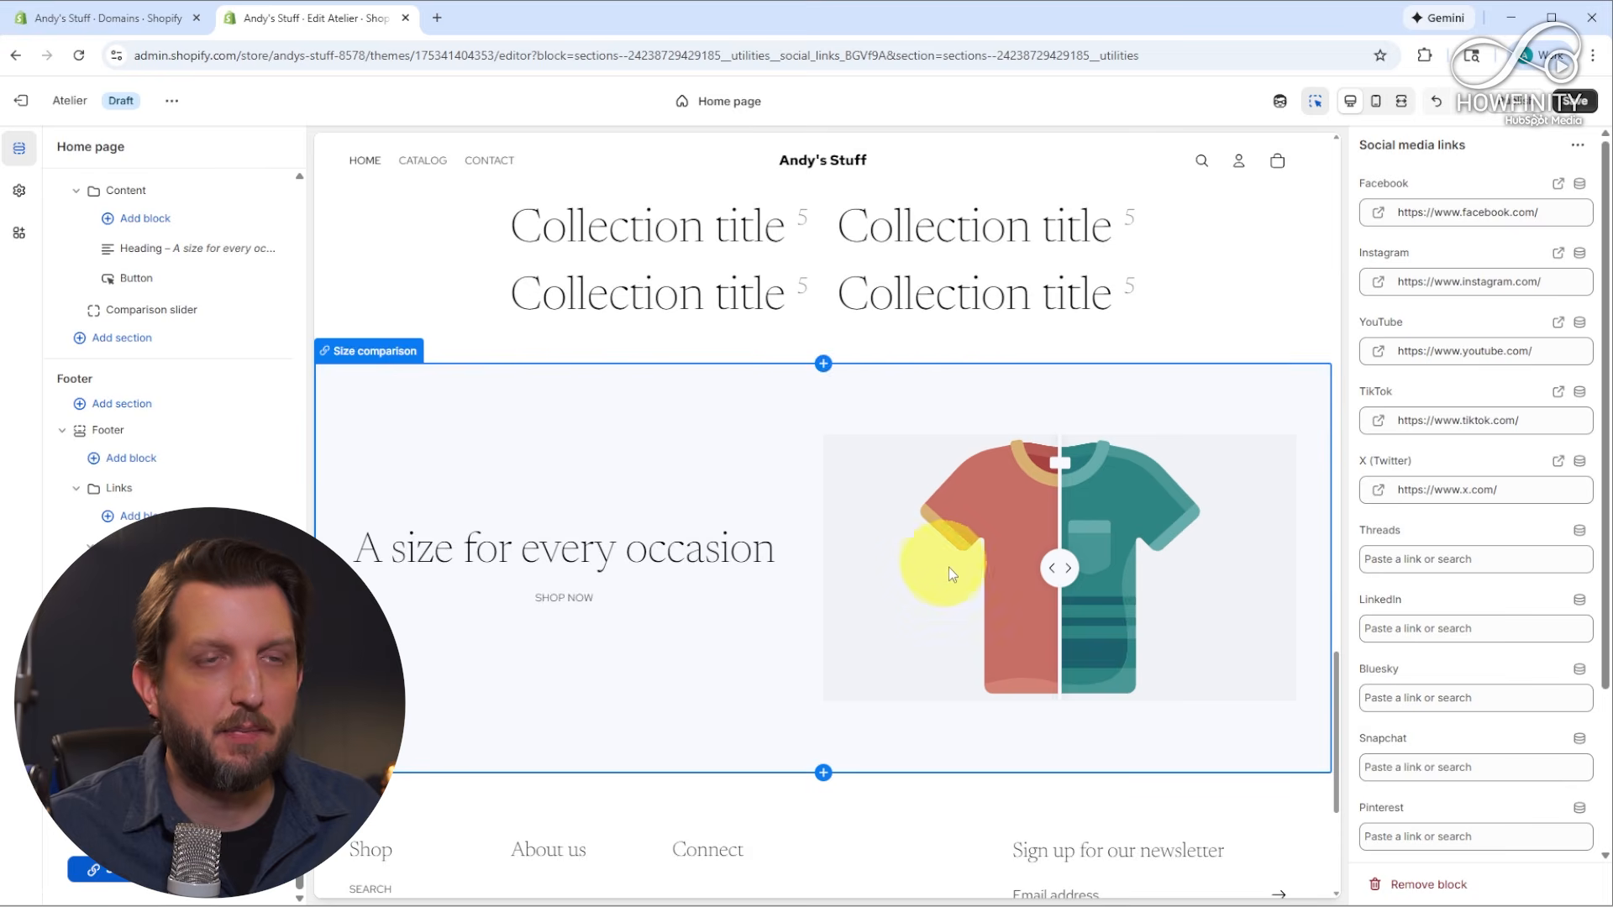
pyautogui.scroll(3, 958, 567)
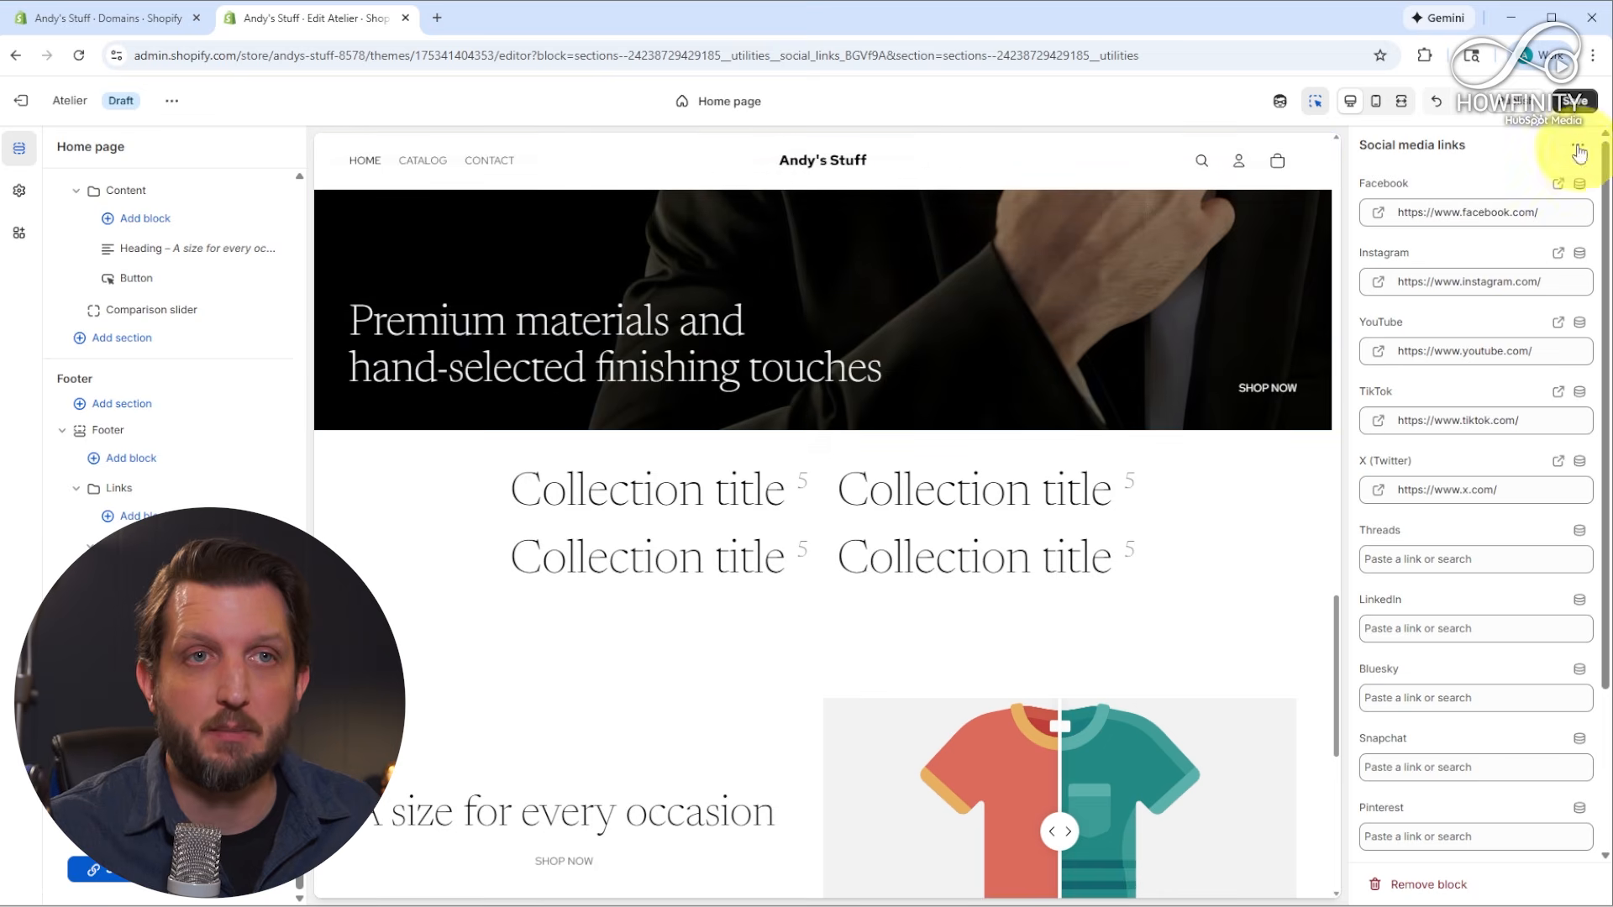
pyautogui.click(1579, 105)
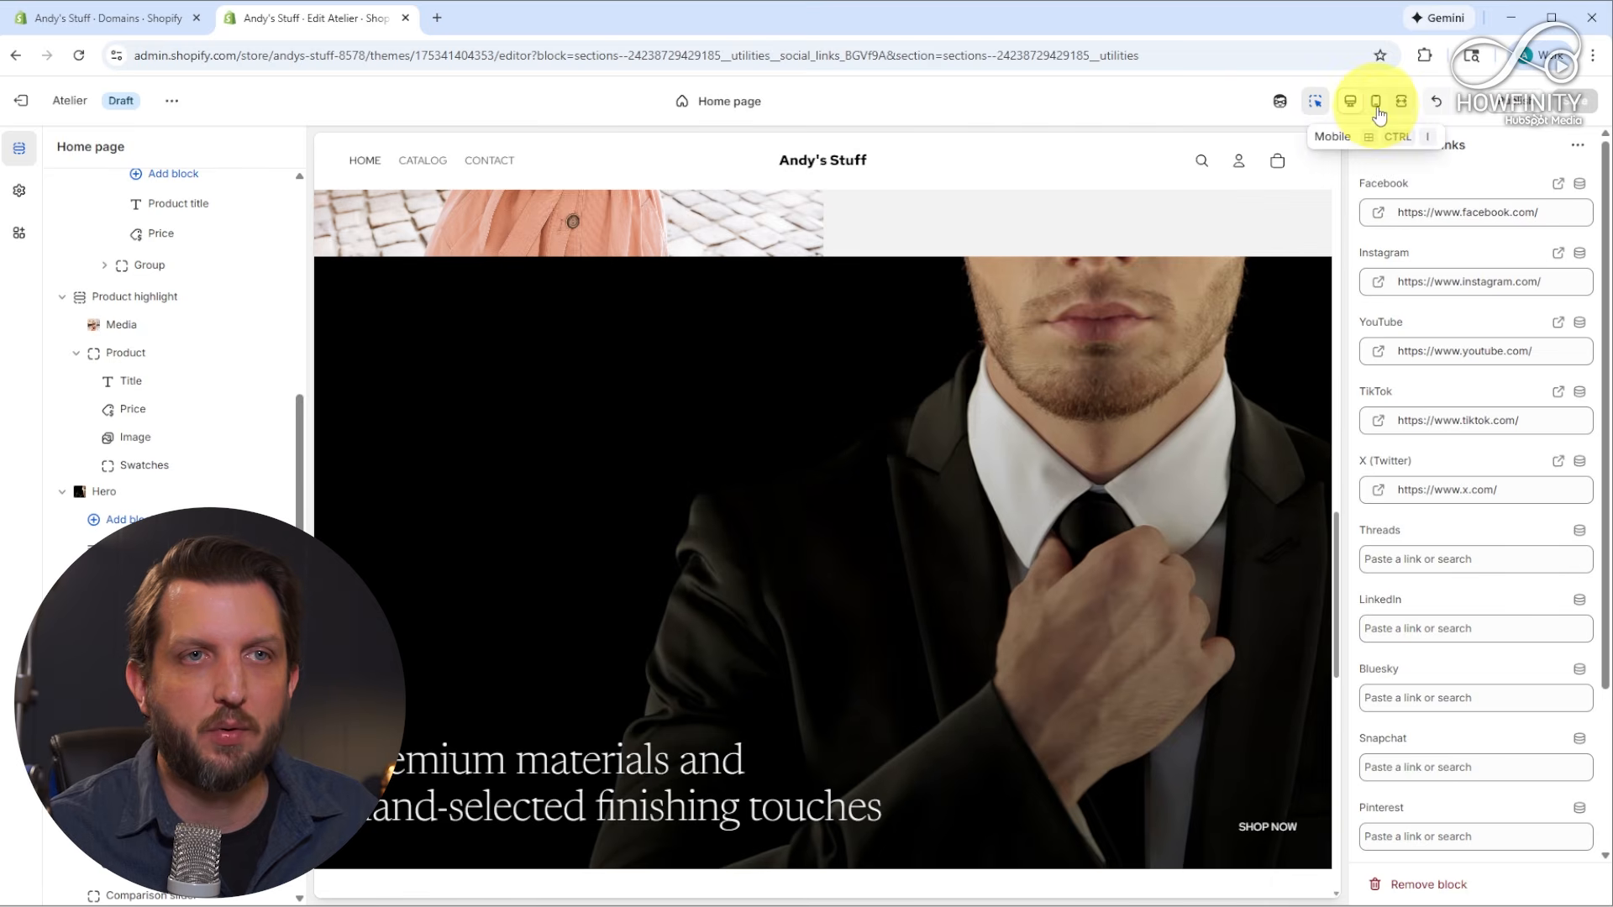
# Preview the home page in the mobile layout down to the footer and return to the desktop layout
pyautogui.click(1378, 108)
pyautogui.scroll(-3, 945, 529)
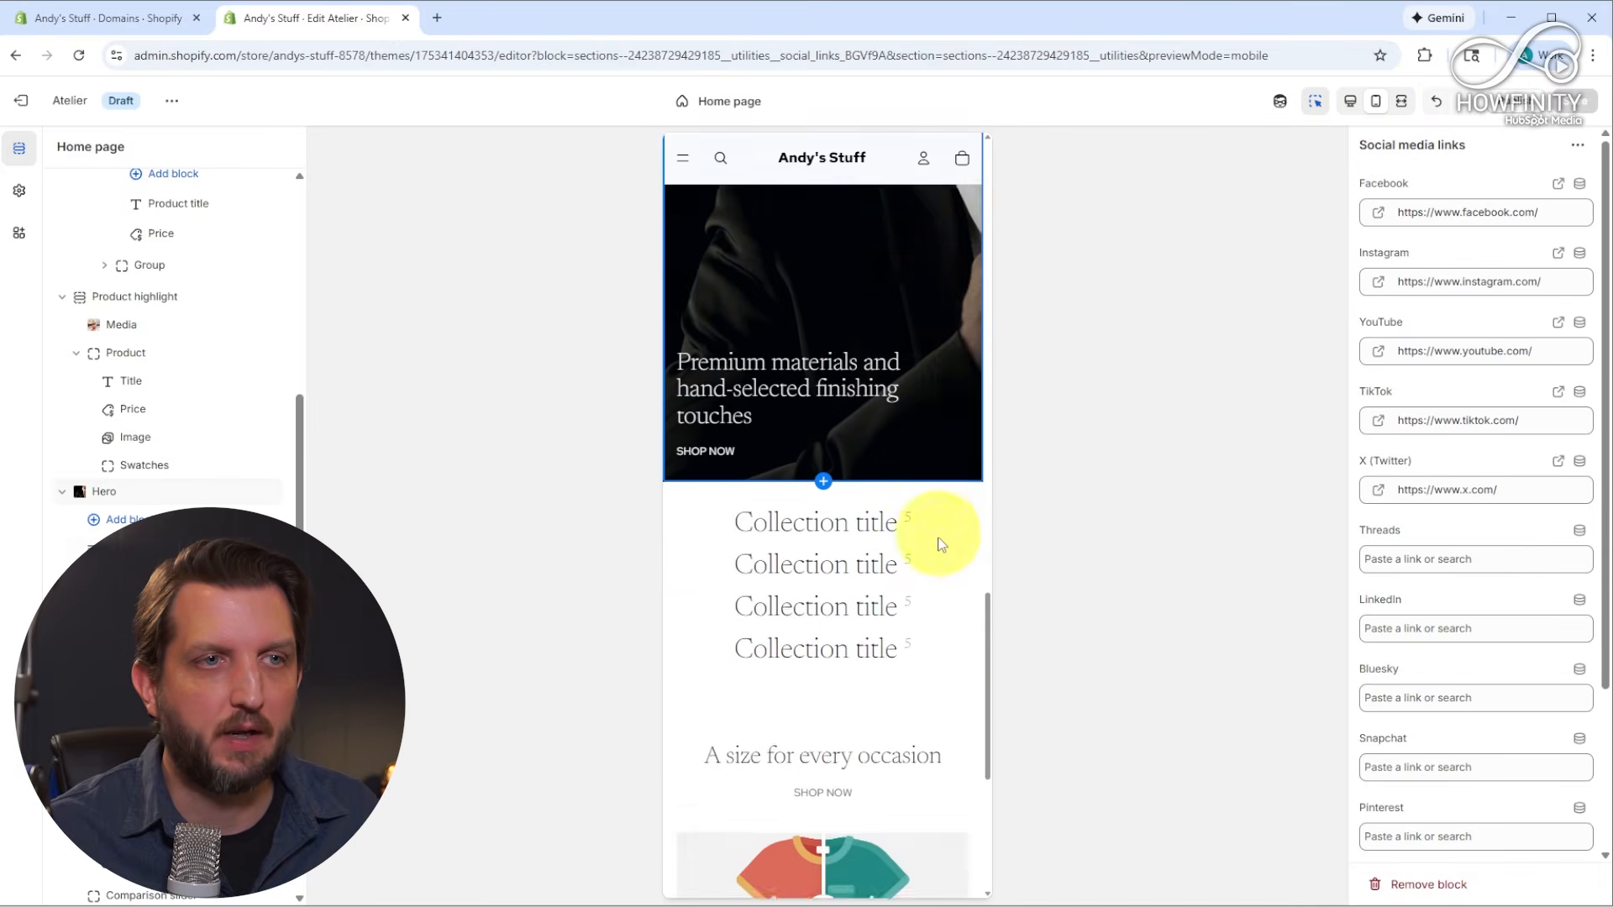
pyautogui.scroll(-6, 939, 543)
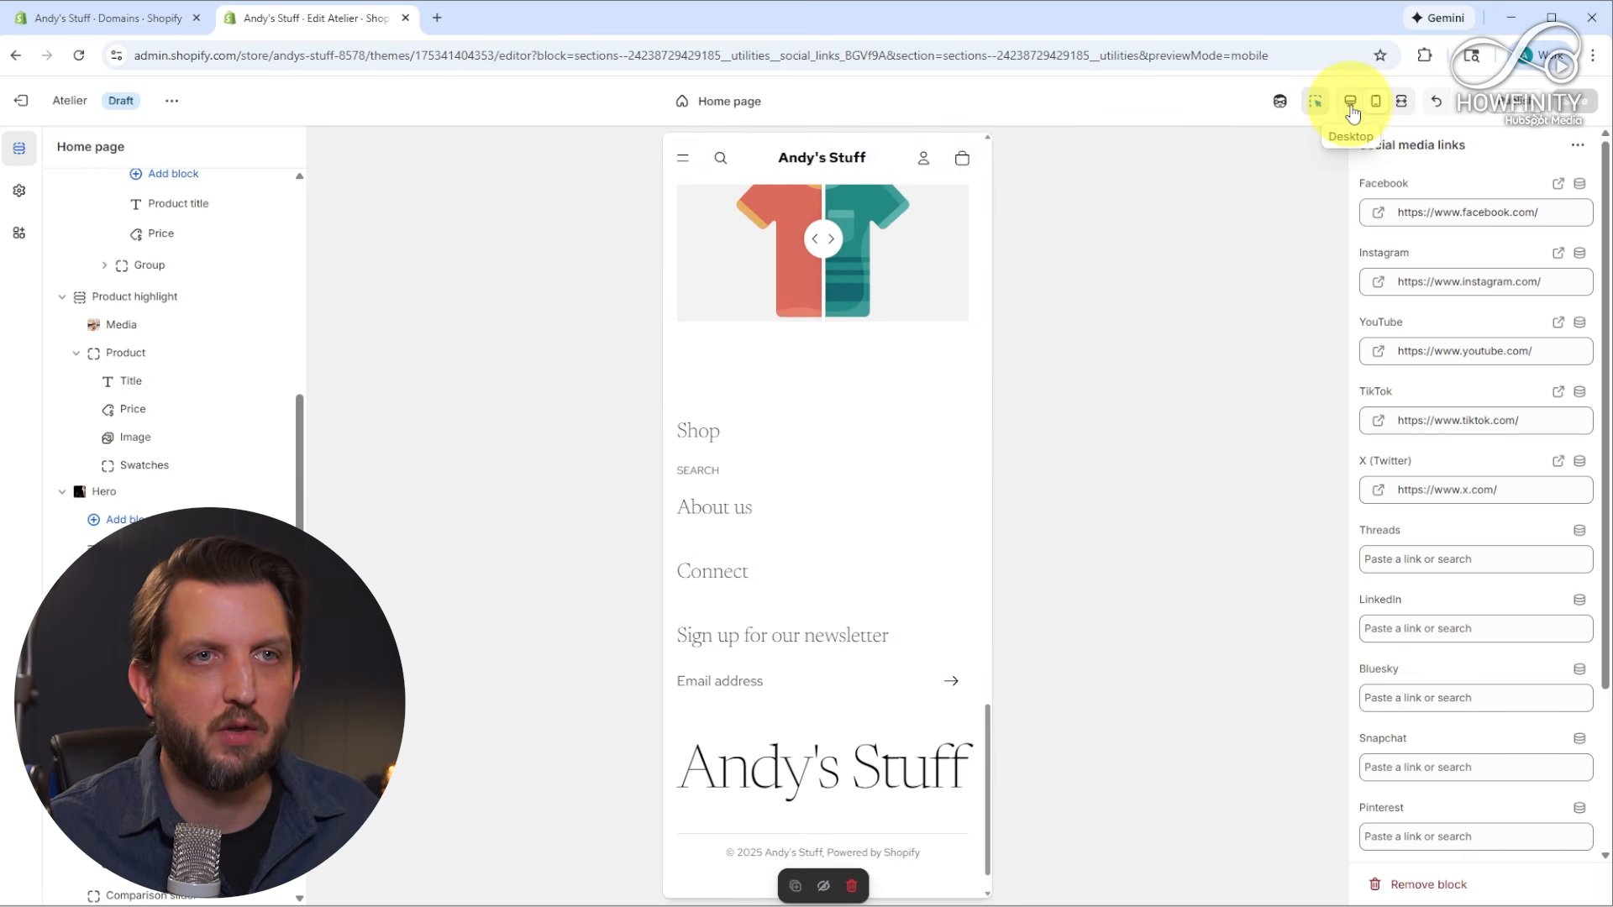
pyautogui.click(1352, 110)
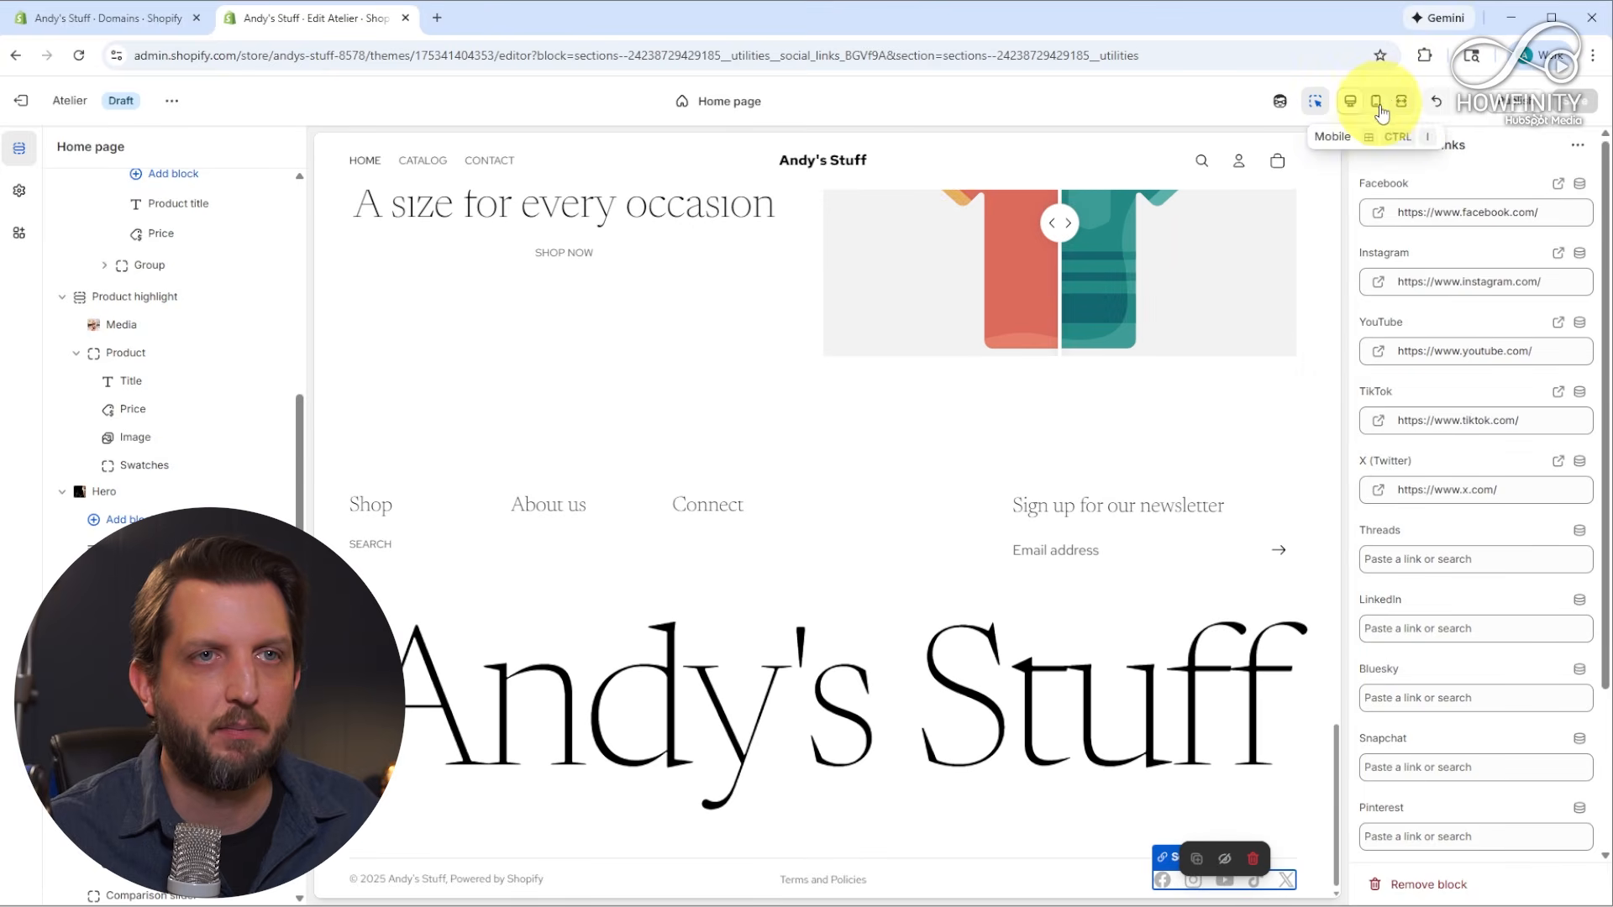
# Open the AI assistant beside the mobile preview and switch the preview back to desktop
pyautogui.click(1378, 106)
pyautogui.click(1280, 101)
pyautogui.click(1347, 101)
pyautogui.click(1318, 104)
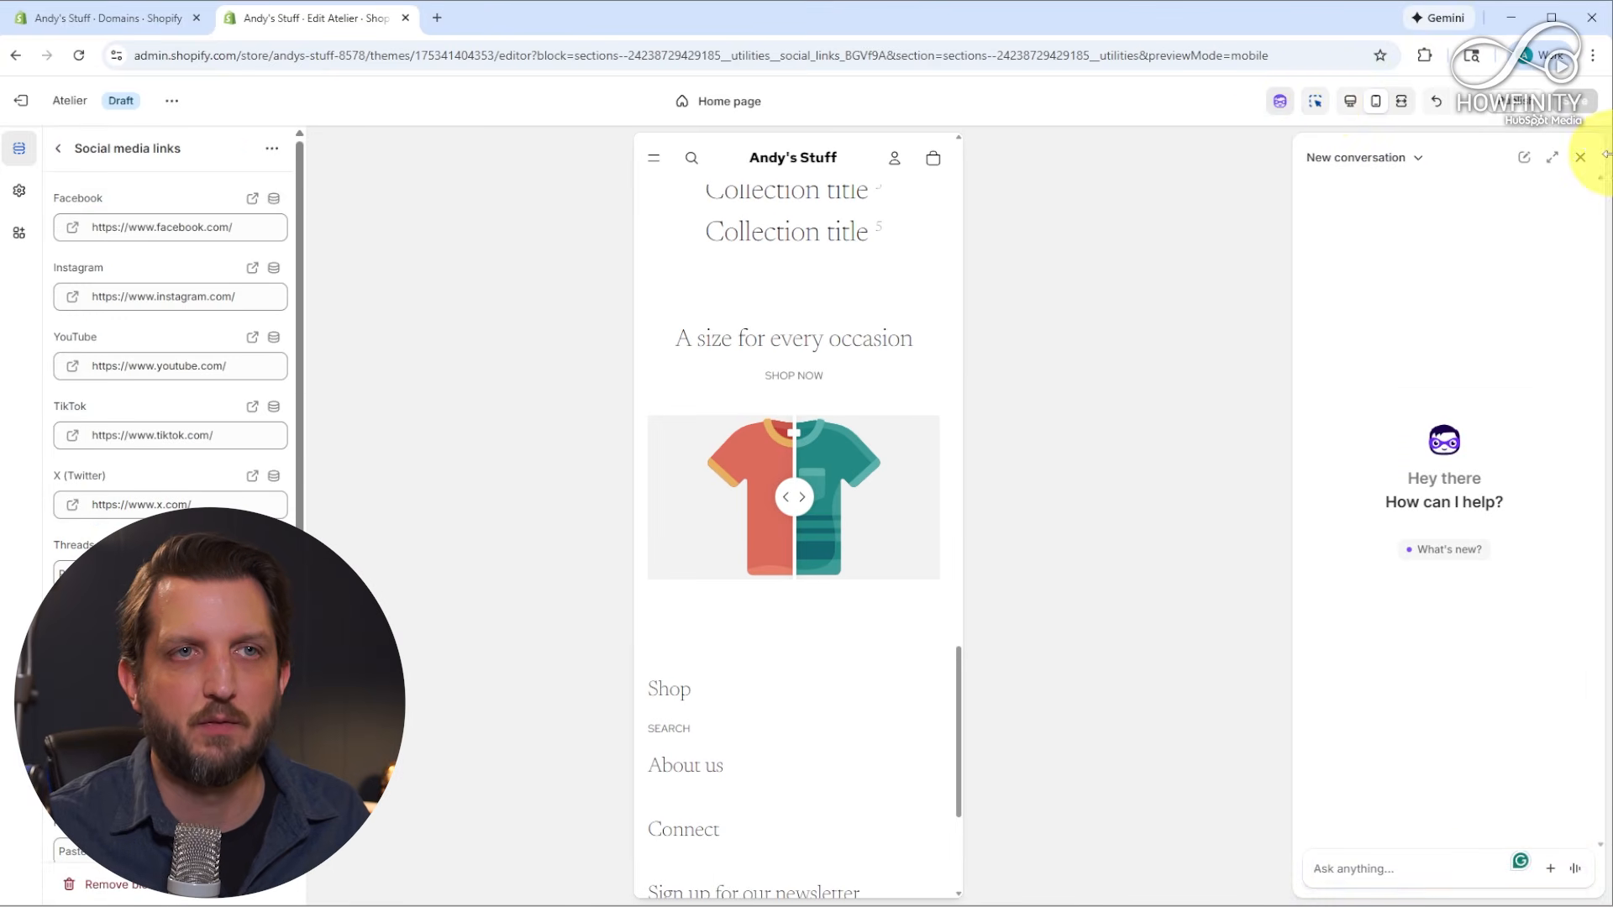
pyautogui.click(1352, 108)
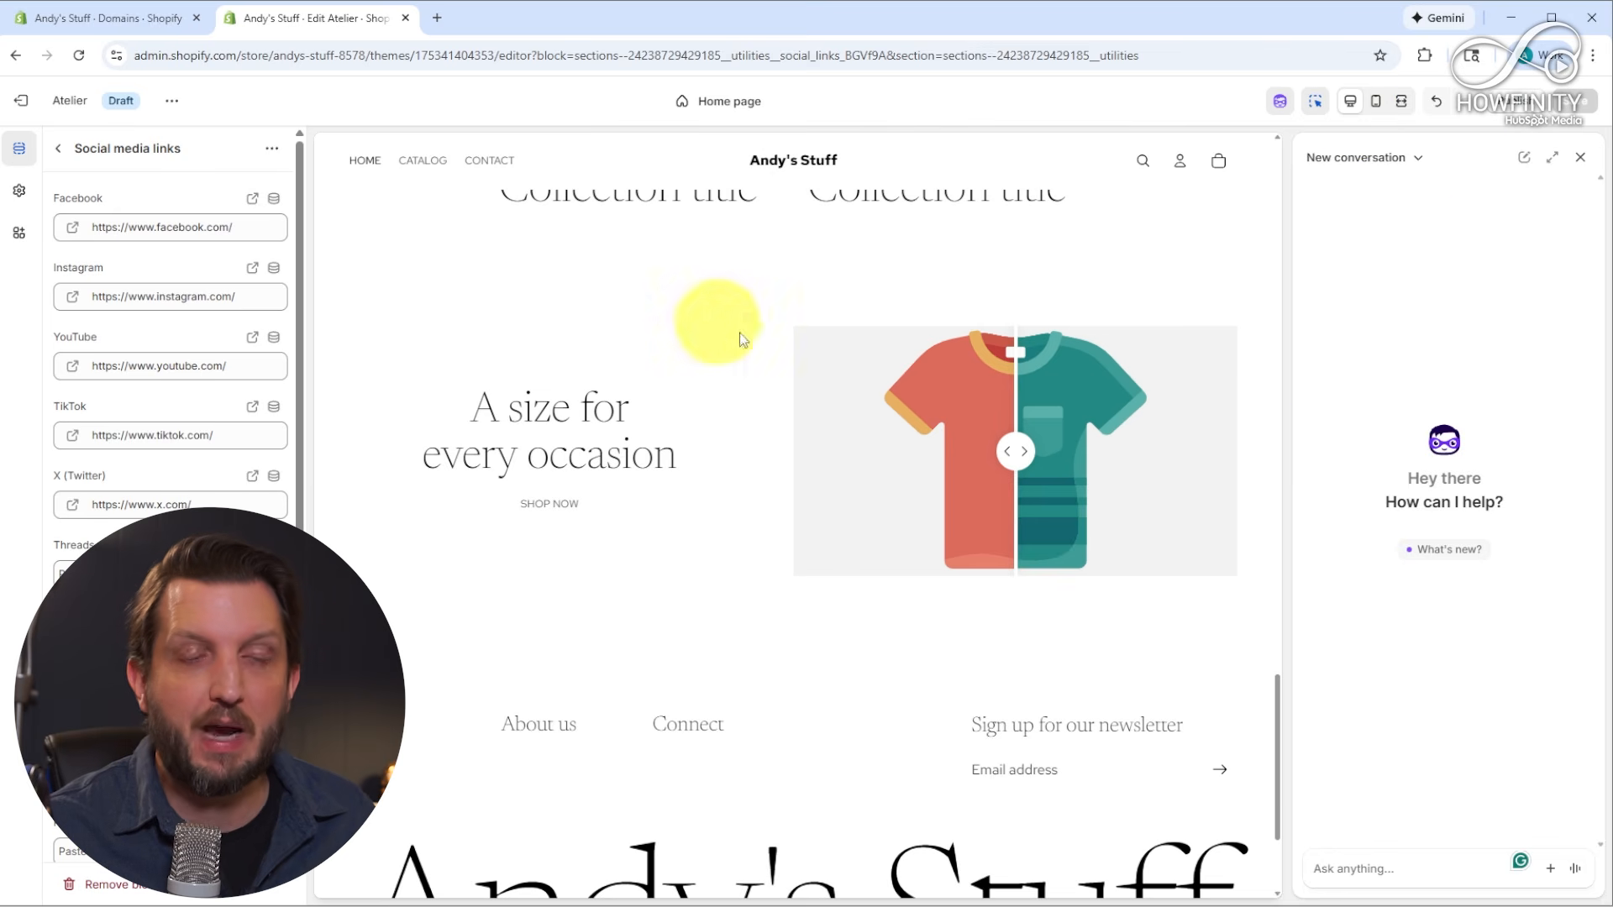
# Publish Atelier as the store's current theme and go to the Horizon theme's editing option in the theme library
pyautogui.click(1512, 112)
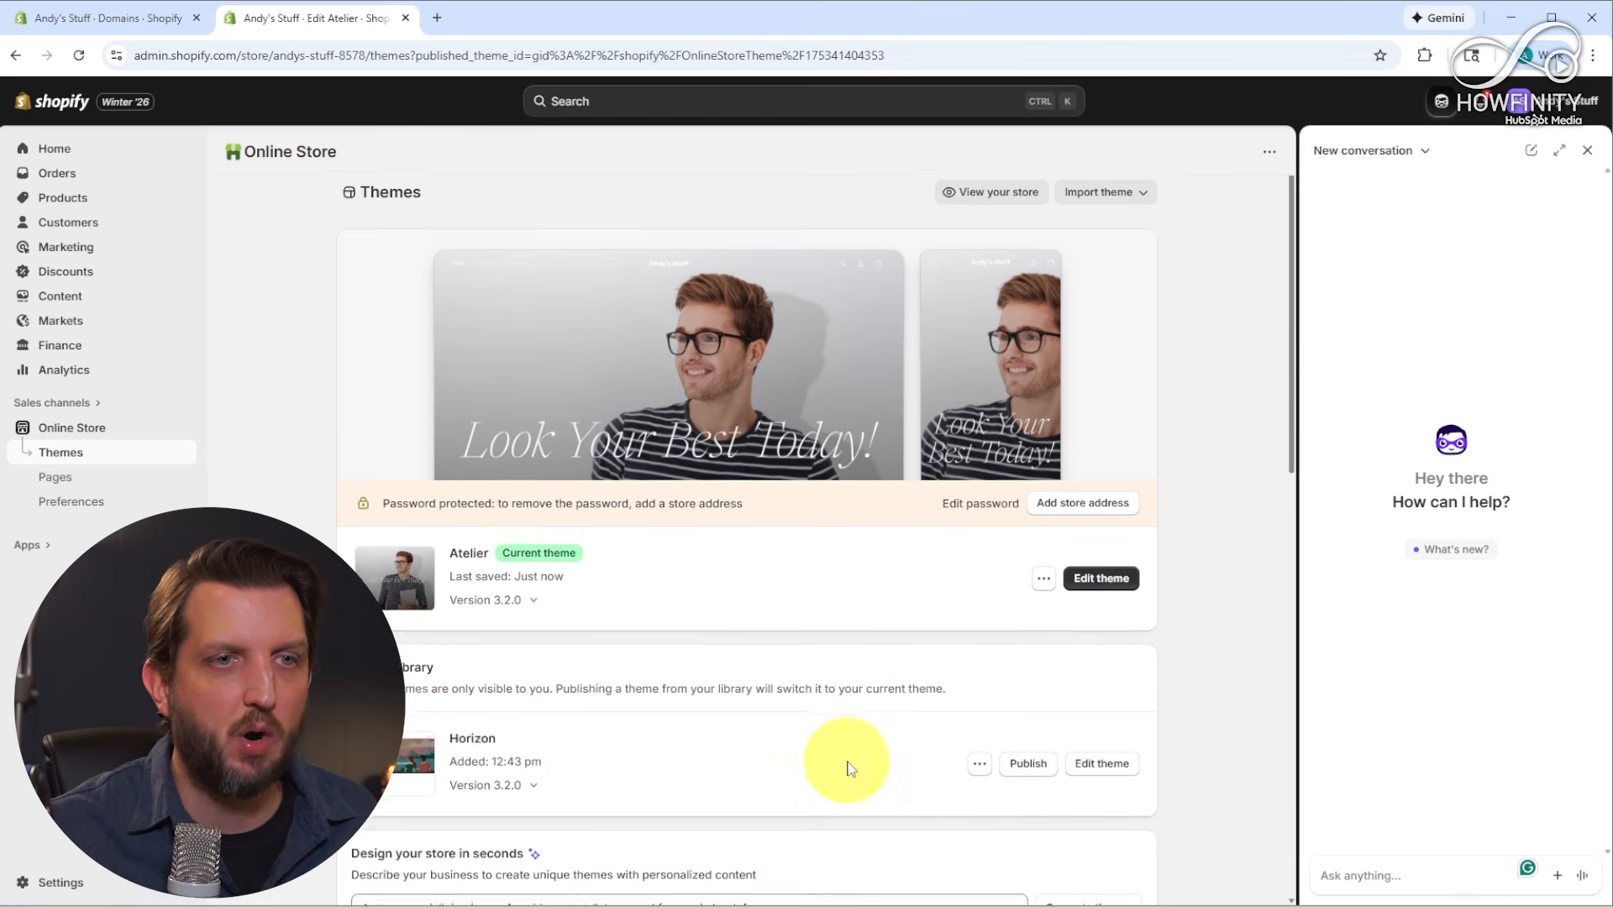
pyautogui.scroll(-2, 848, 760)
pyautogui.click(1110, 598)
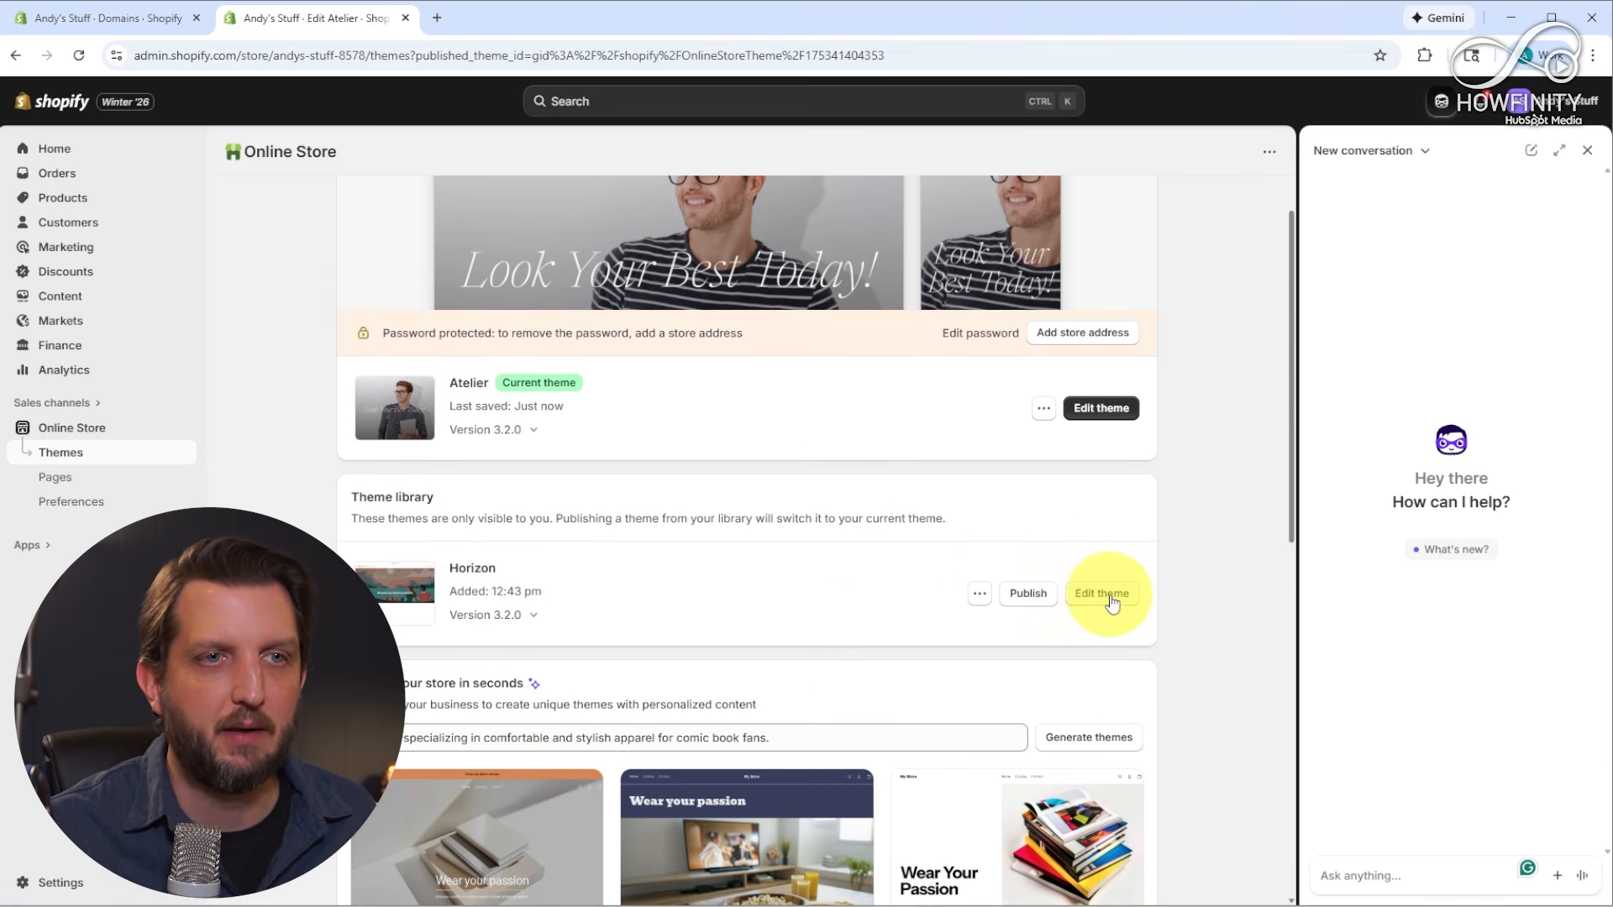